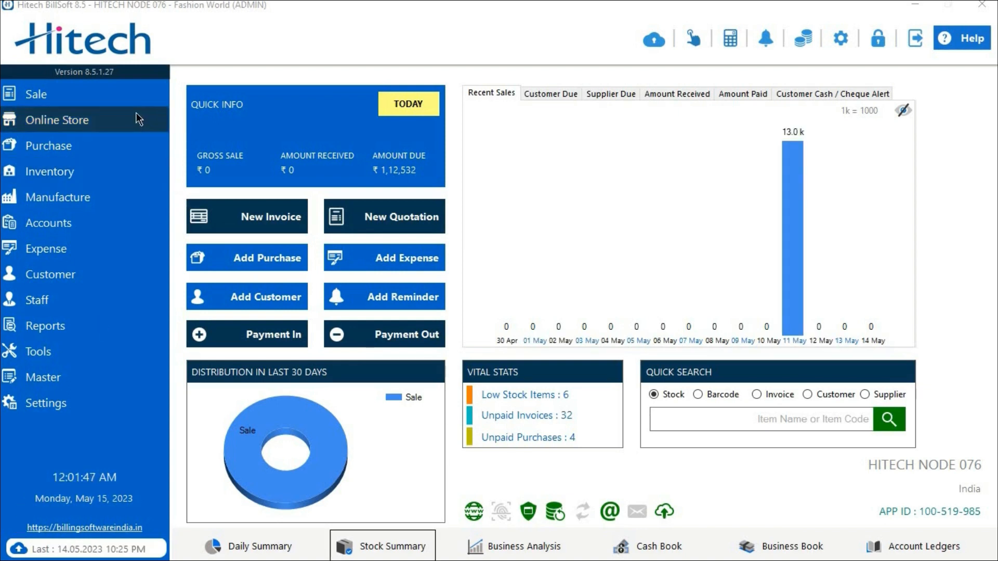
Create a new delivery note for a sale and set its note type to GST
left_click(133, 95)
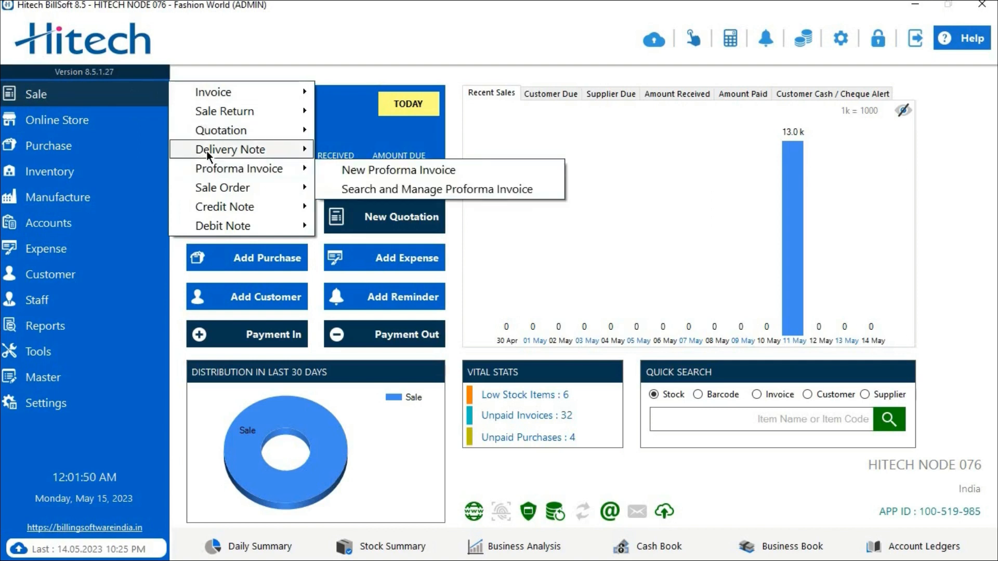
mouse_move(207, 150)
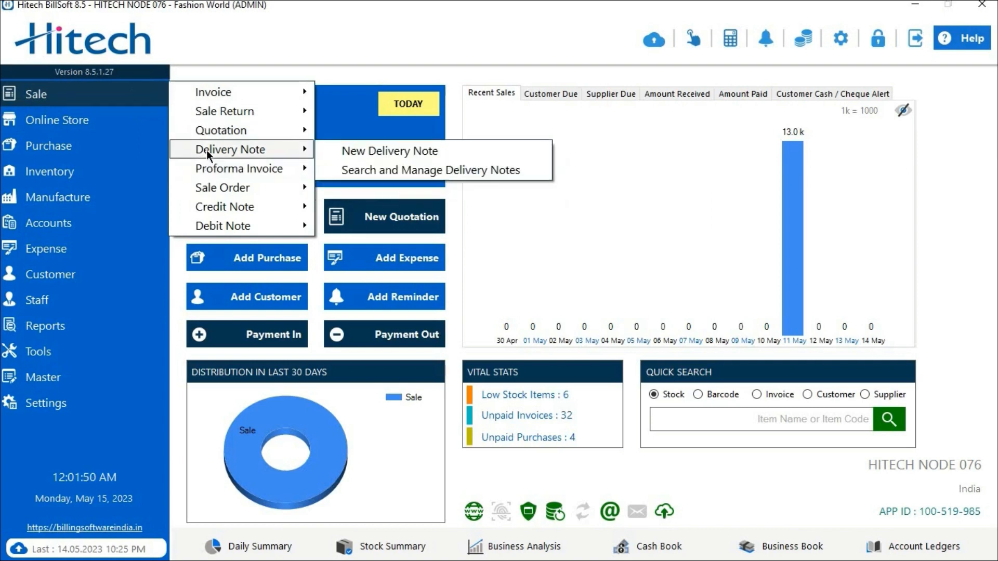
left_click(345, 150)
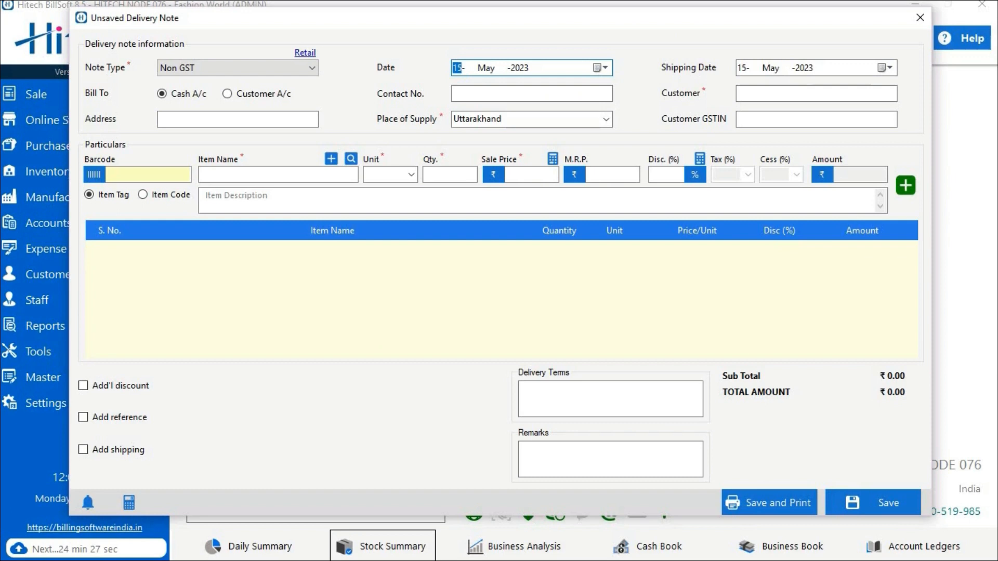
left_click(193, 73)
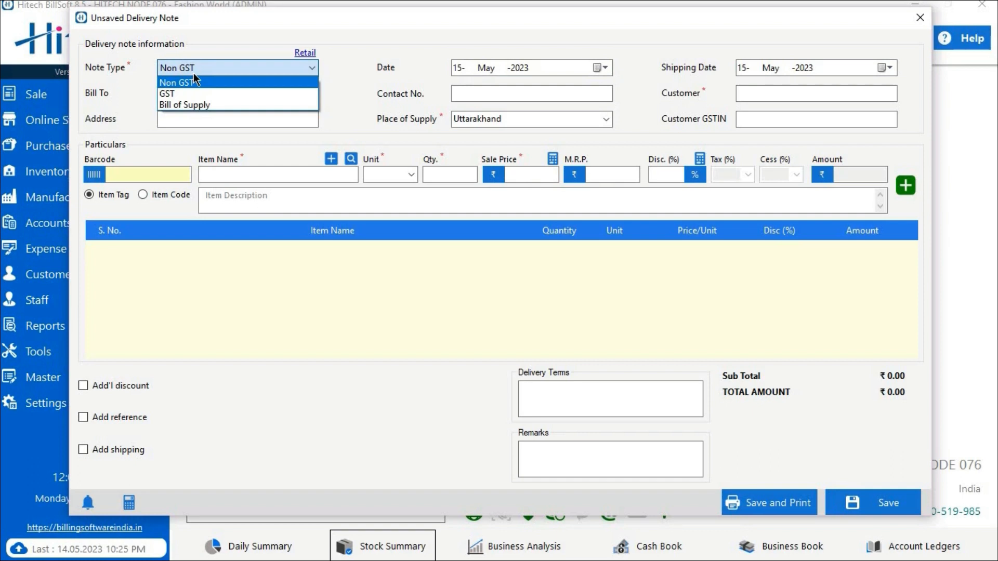
left_click(185, 92)
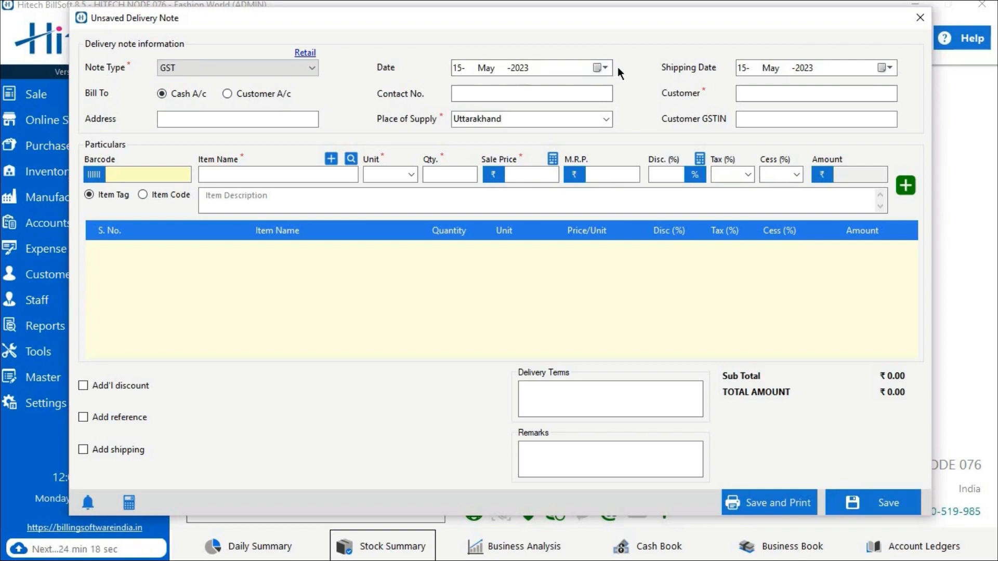
Set the delivery note's shipping date to 16 May 2023
left_click(599, 69)
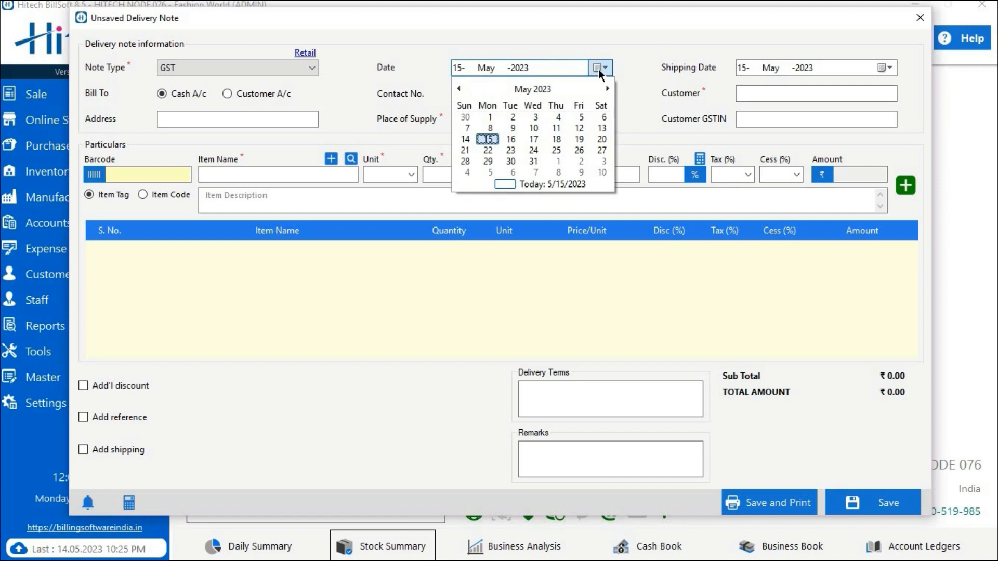
left_click(599, 70)
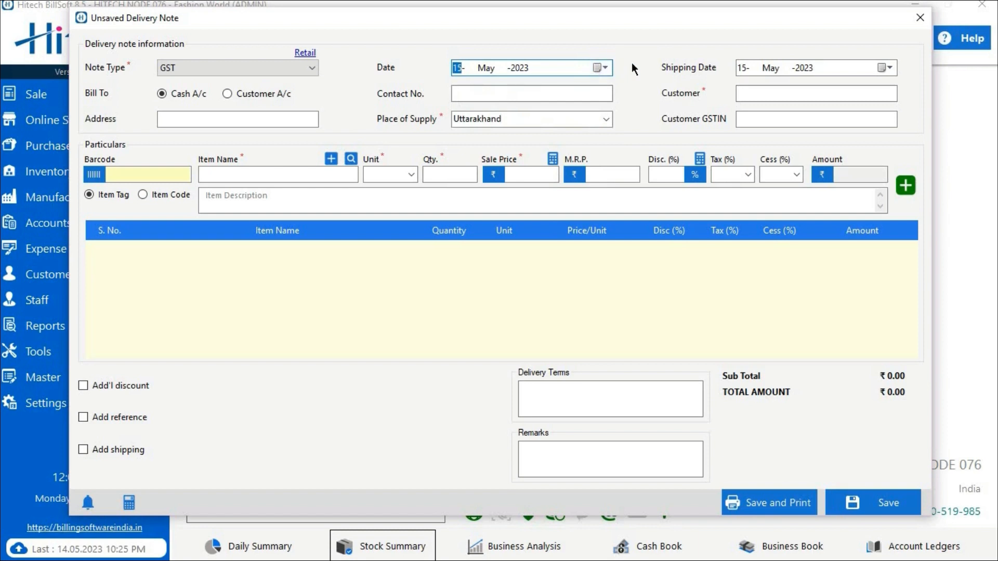
left_click(772, 73)
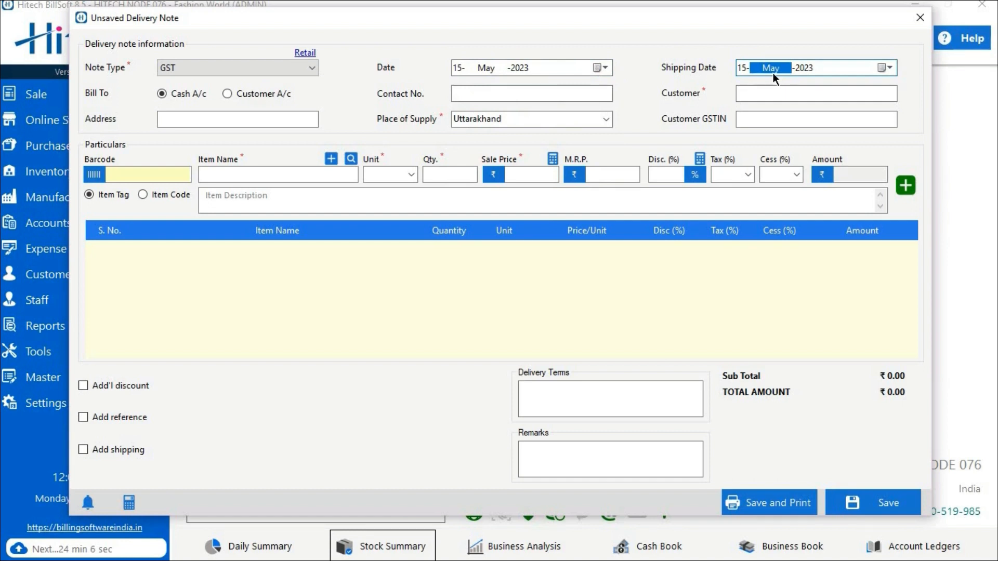
left_click(883, 69)
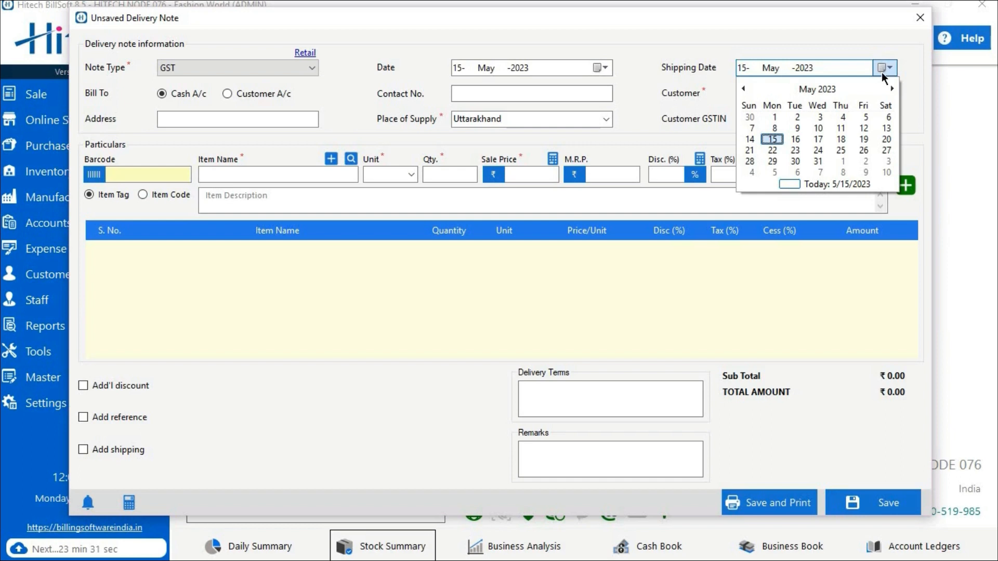
left_click(795, 139)
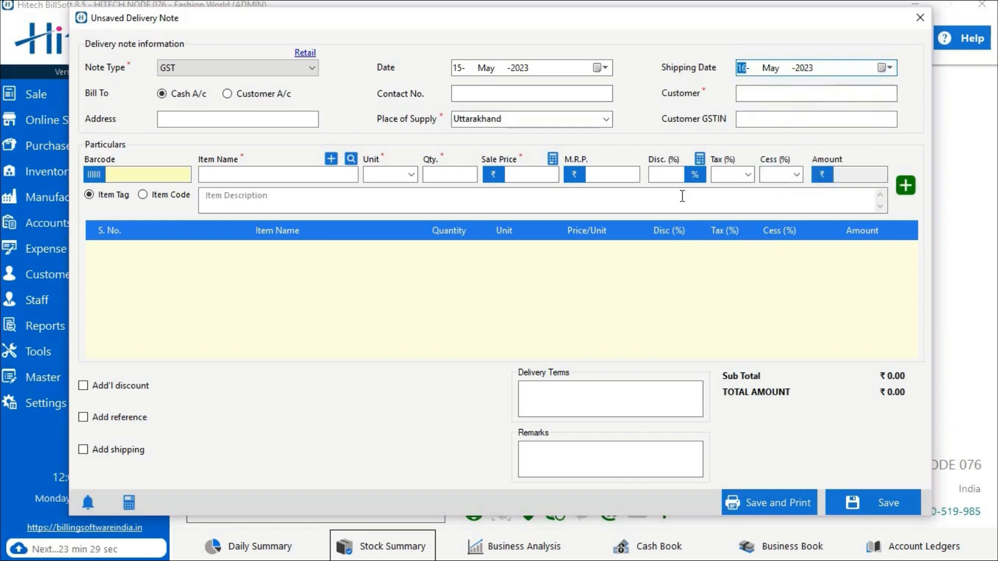
left_click(645, 207)
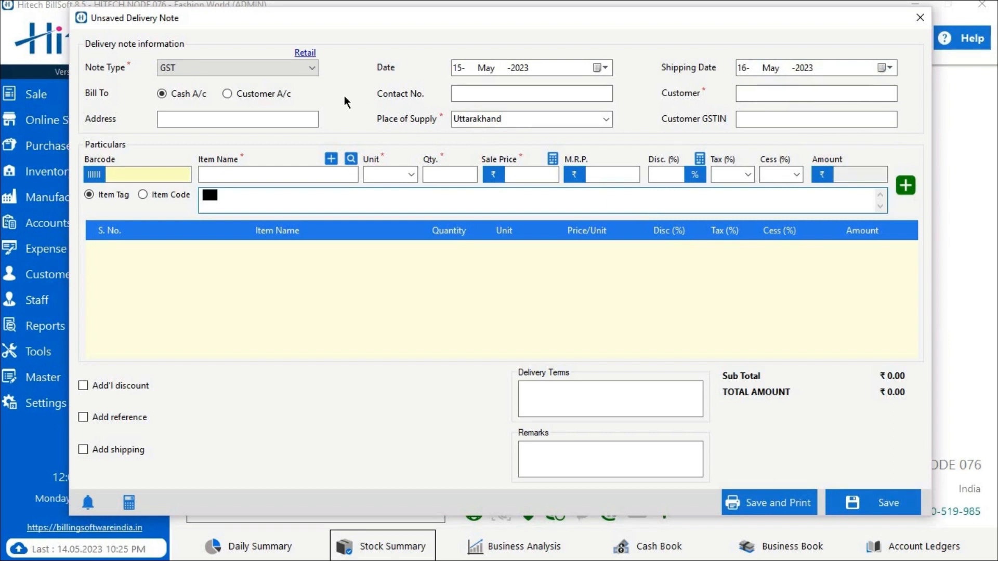
Bill the delivery note to Customer A/c and choose the existing customer from the customer list
left_click(269, 95)
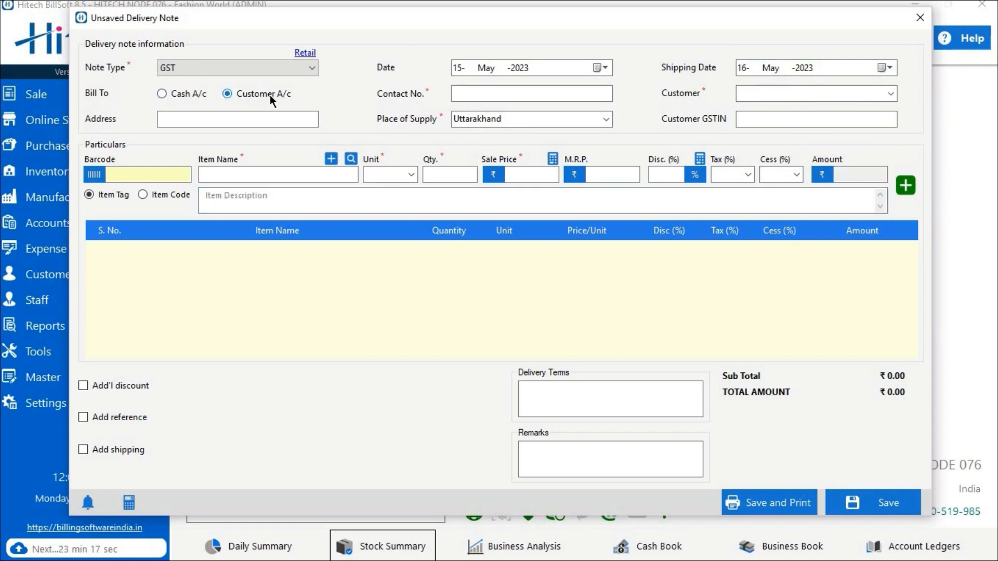
left_click(194, 94)
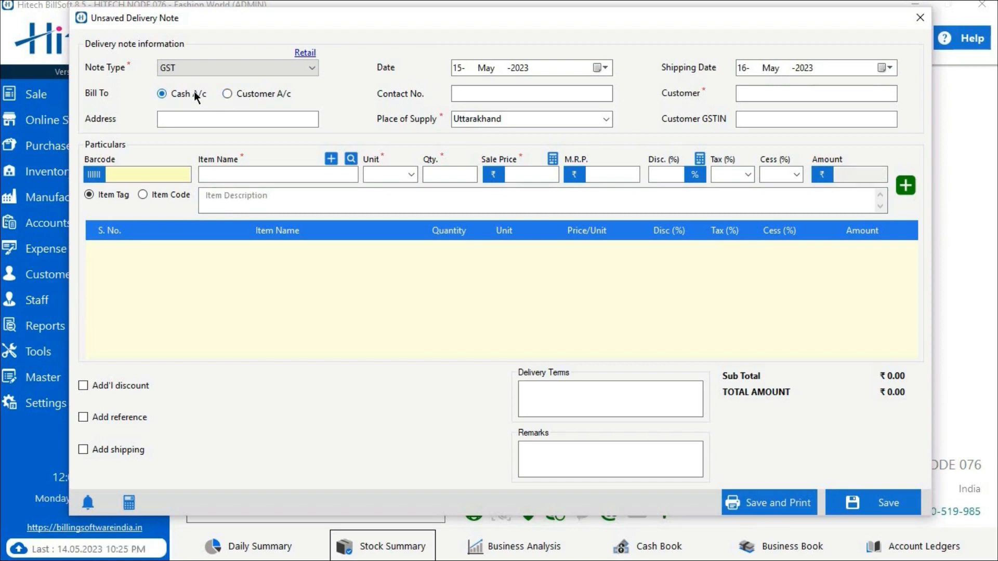
left_click(264, 94)
left_click(263, 96)
left_click(527, 94)
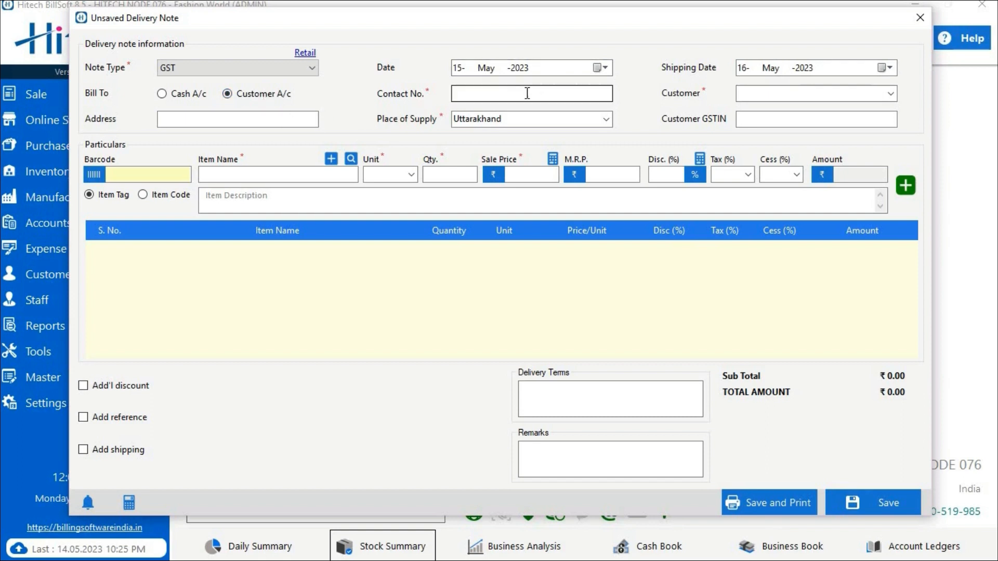
left_click(793, 99)
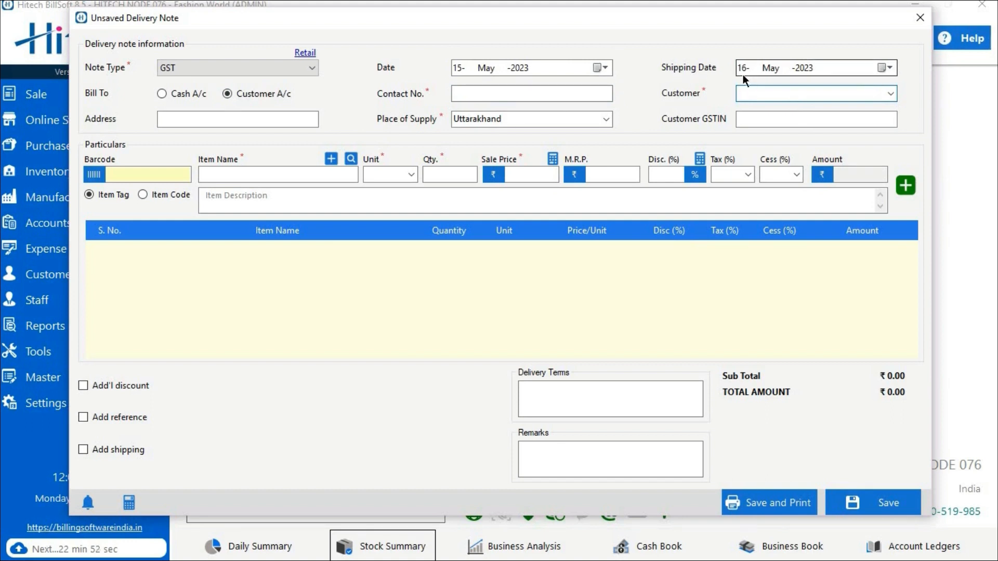
left_click(890, 93)
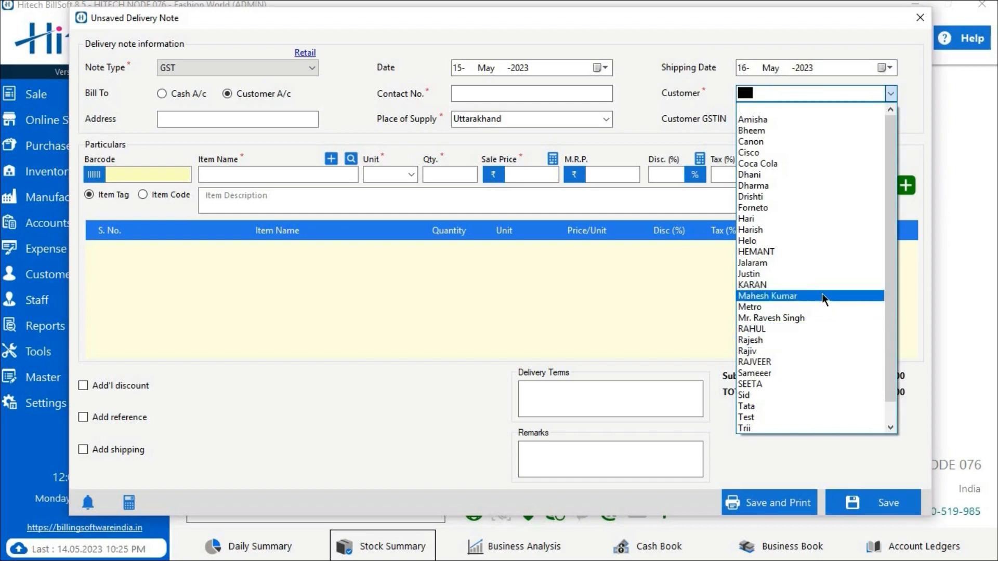
left_click(817, 318)
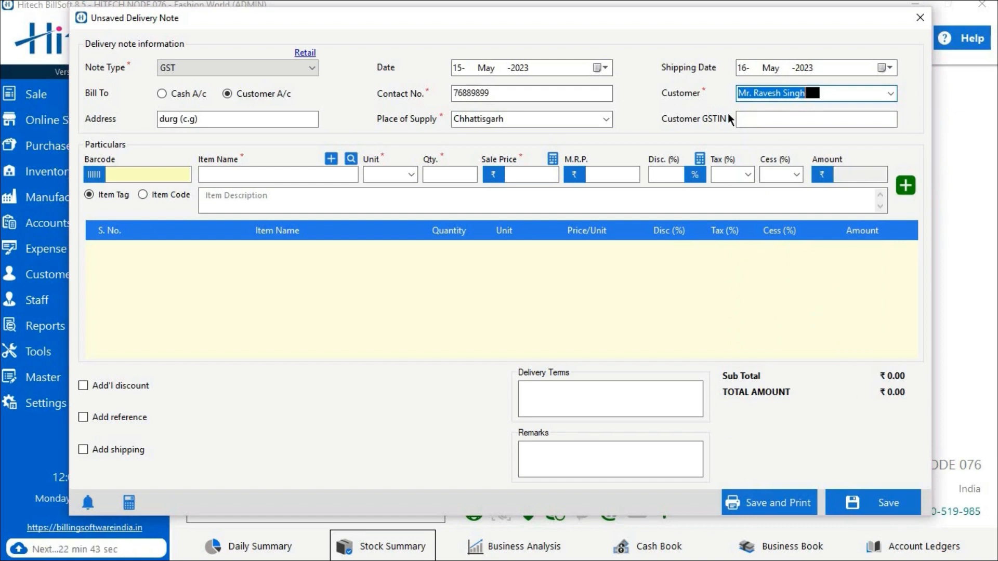
left_click(754, 120)
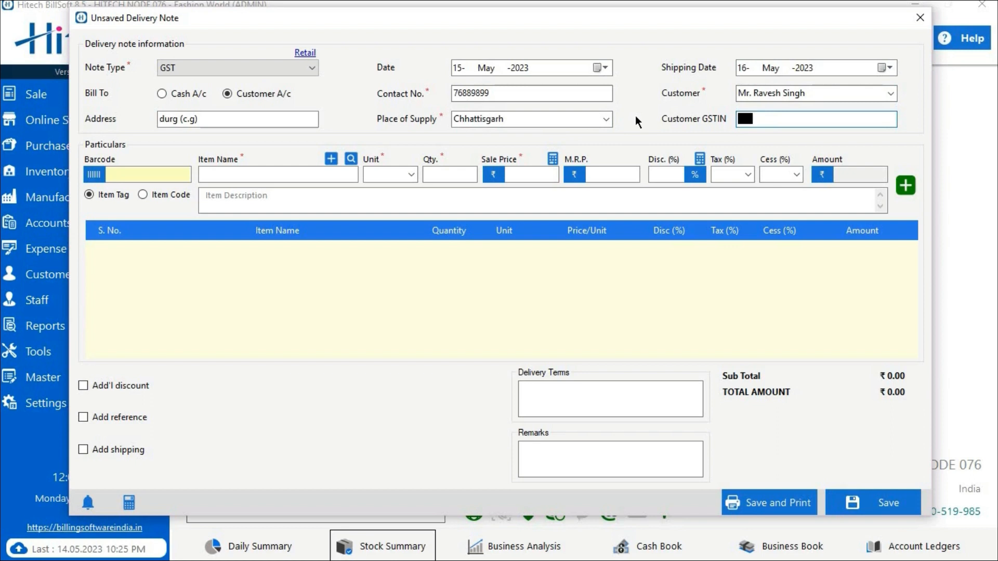
left_click(605, 119)
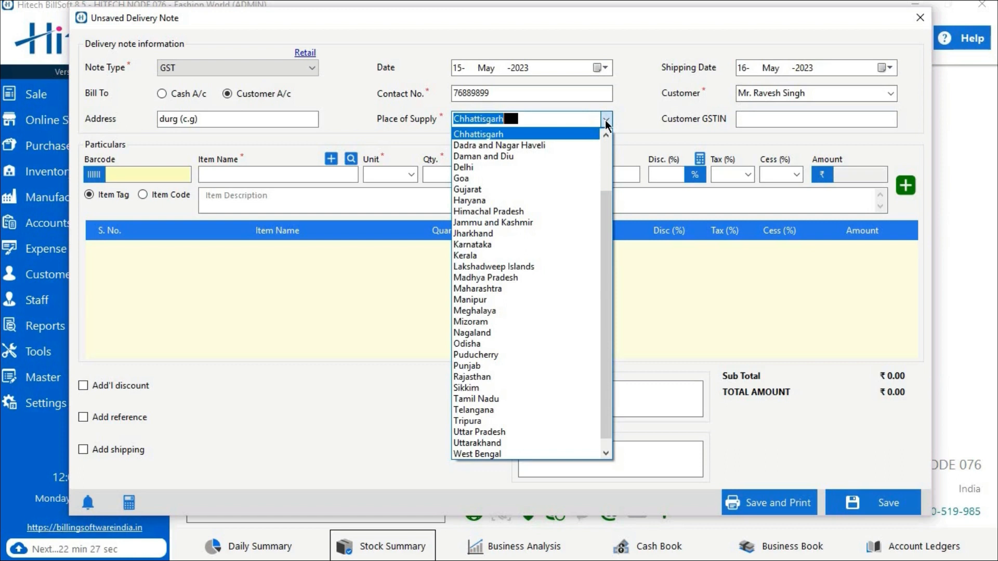
left_click(604, 119)
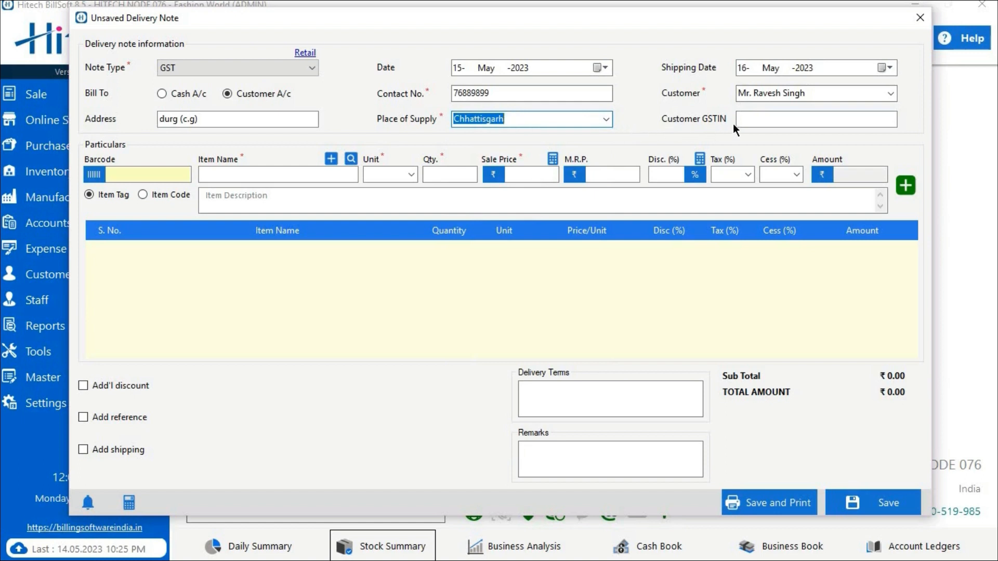
left_click(763, 124)
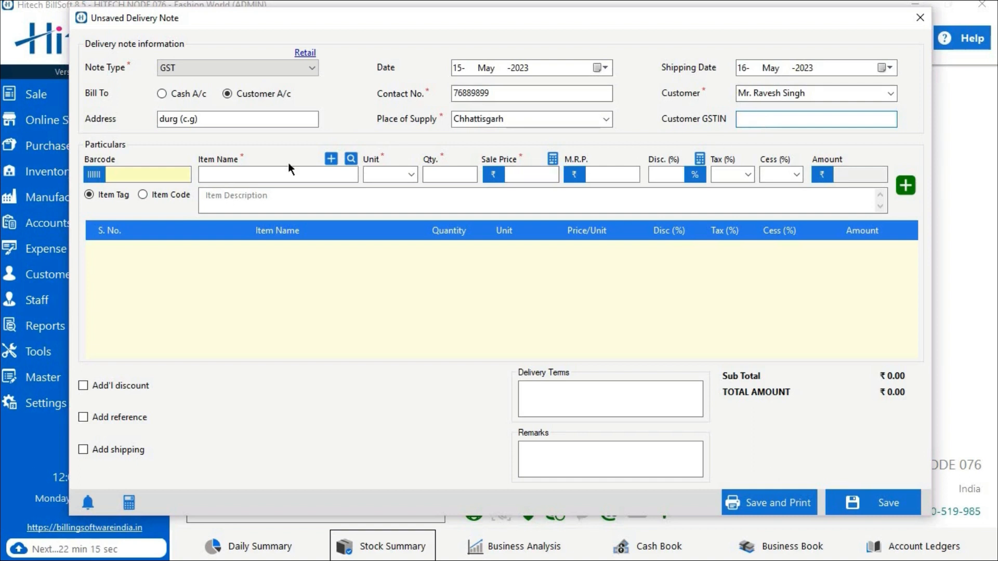
Switch the item lookup to Item Code and fill the particulars with the ALLEN SOLLY item by searching its name
left_click(118, 174)
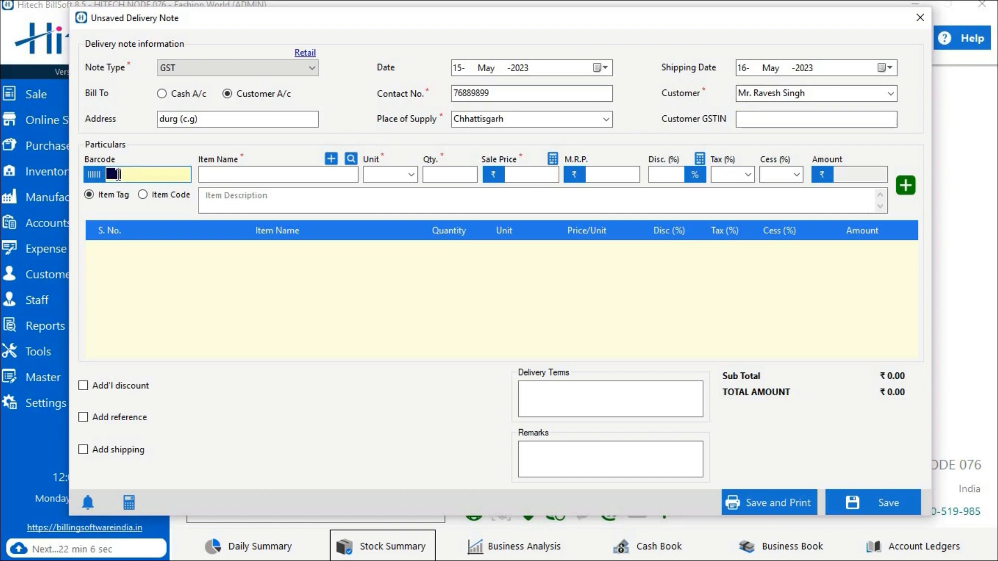
left_click(160, 198)
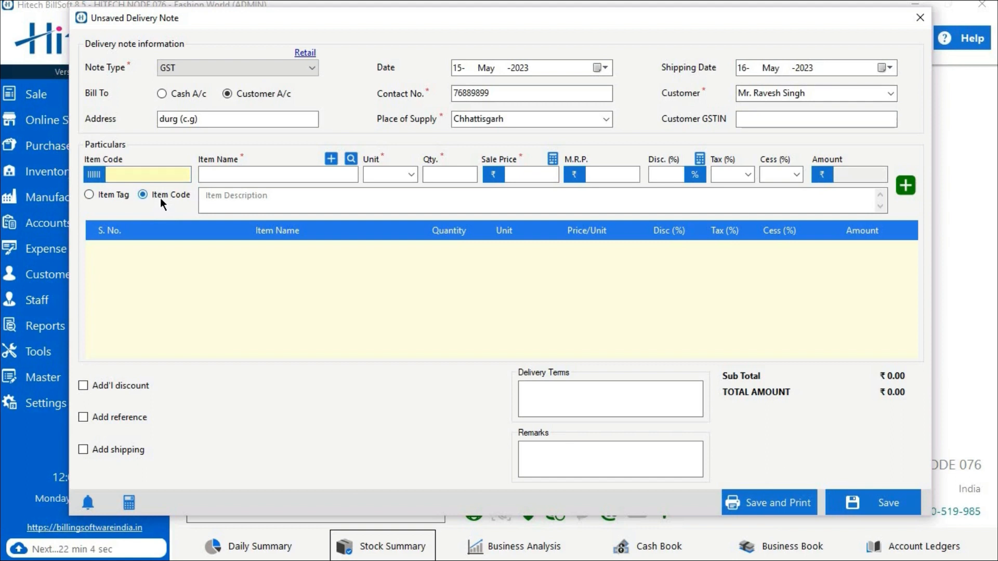
left_click(149, 174)
left_click(148, 173)
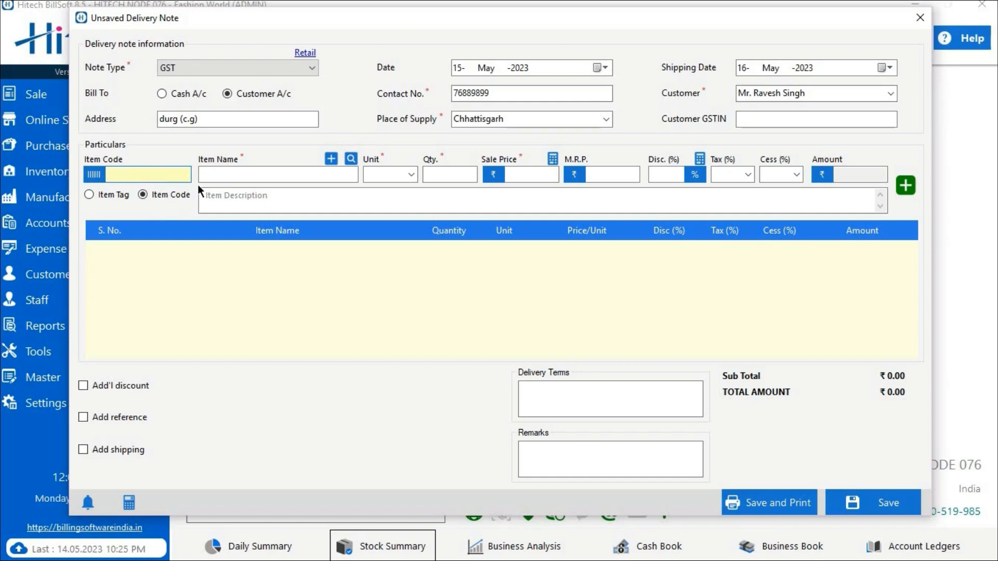
left_click(210, 175)
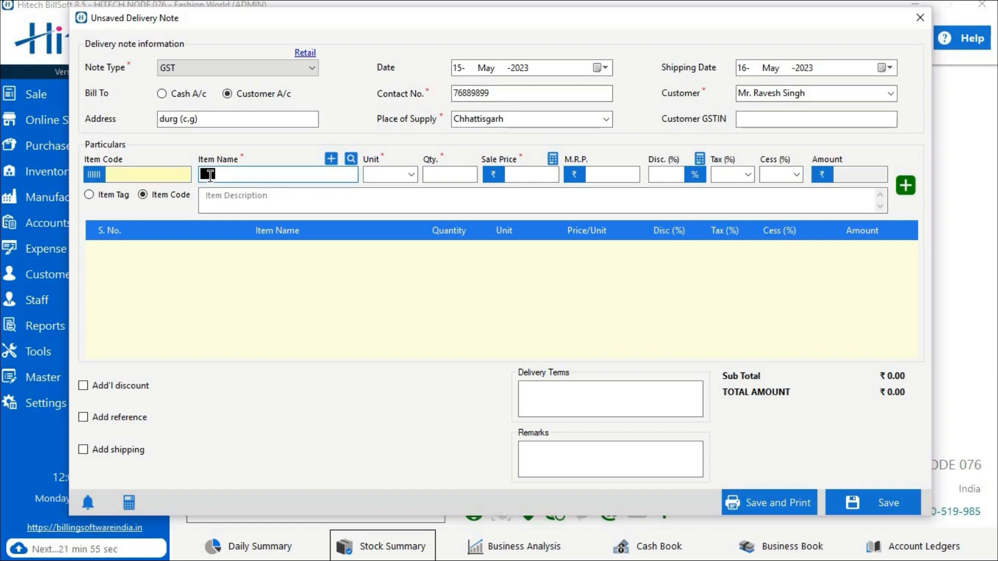
type("a")
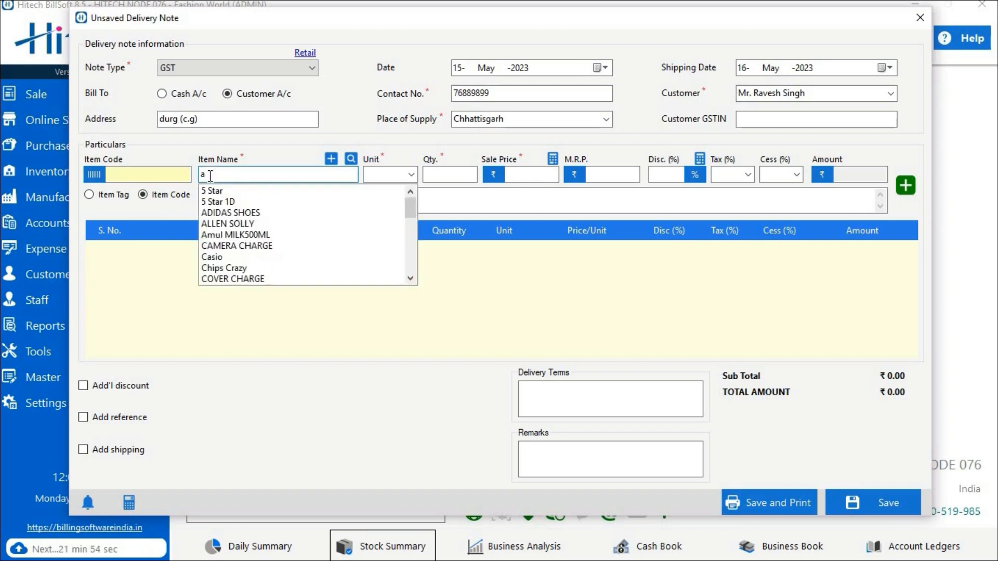
type("l")
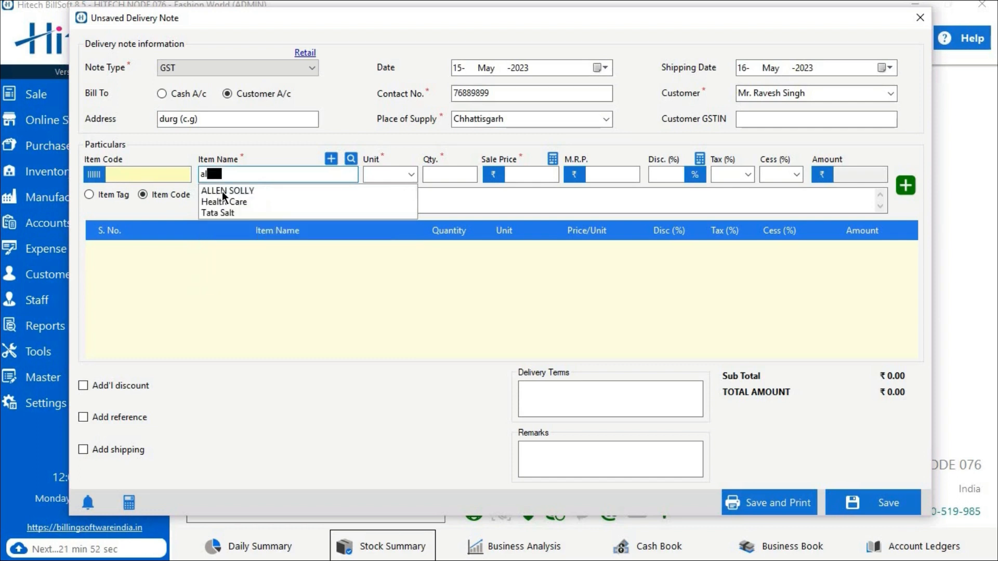
left_click(223, 192)
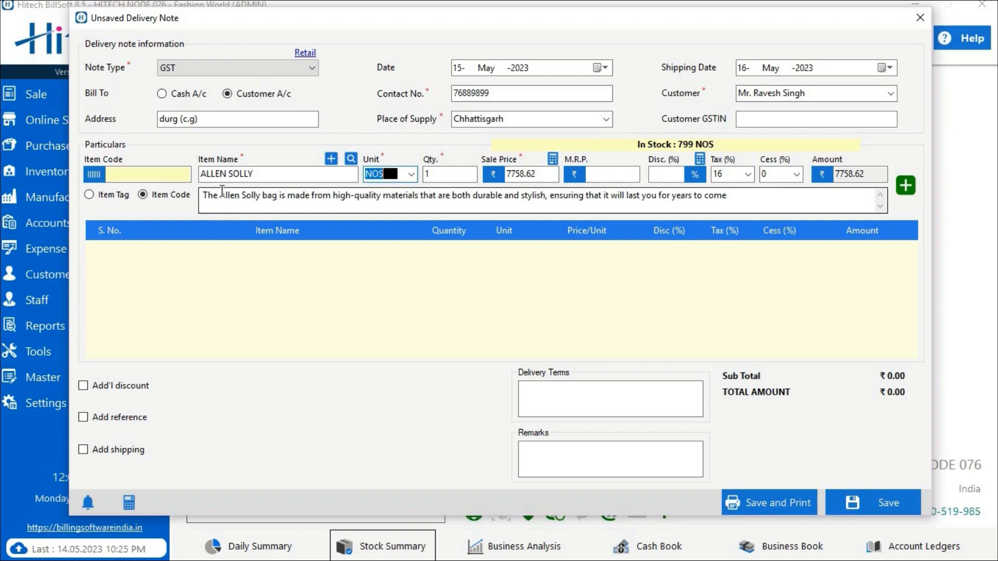
View the blank new product form, close it, and search for items in the ACCCESIORIES group
left_click(331, 161)
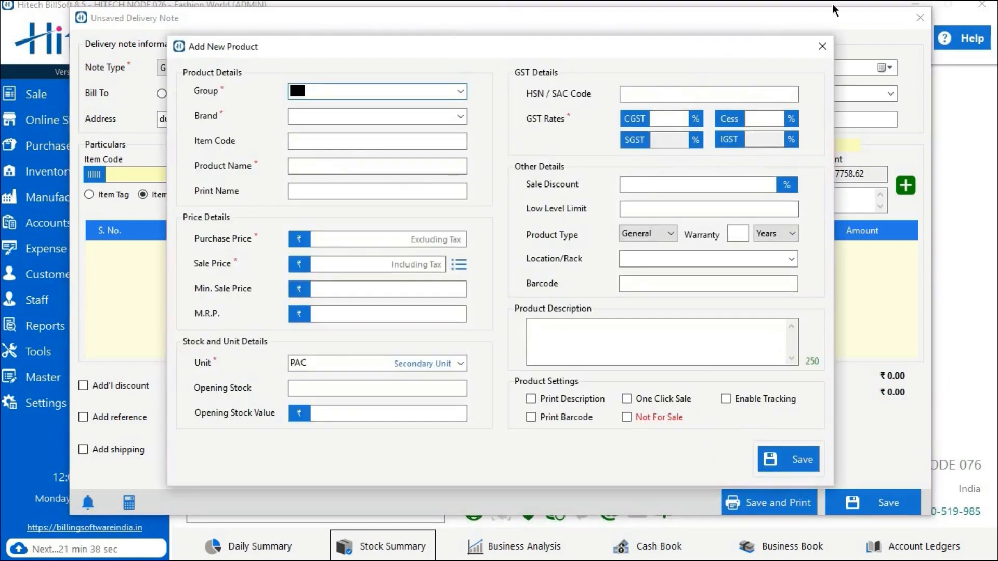
left_click(823, 45)
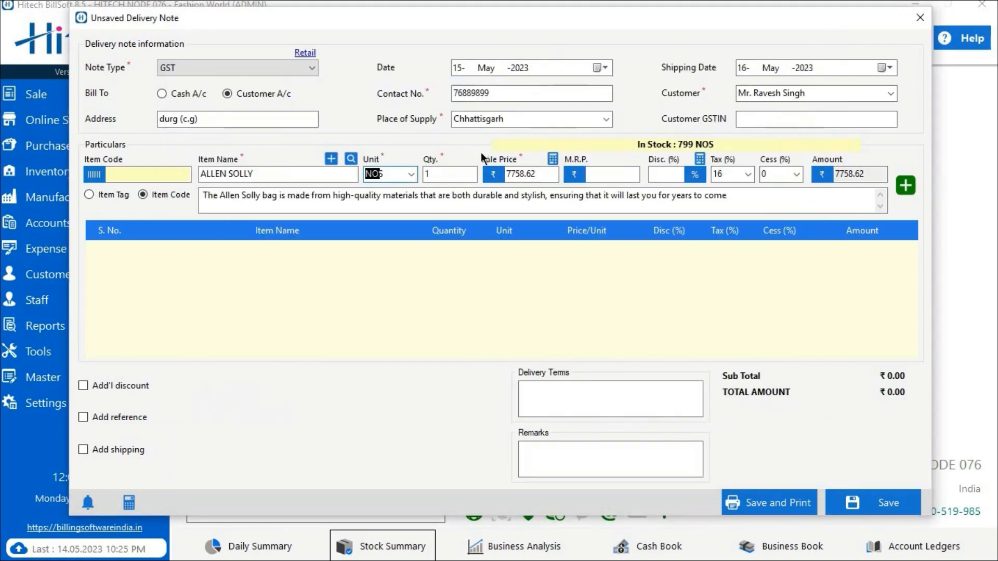
left_click(350, 159)
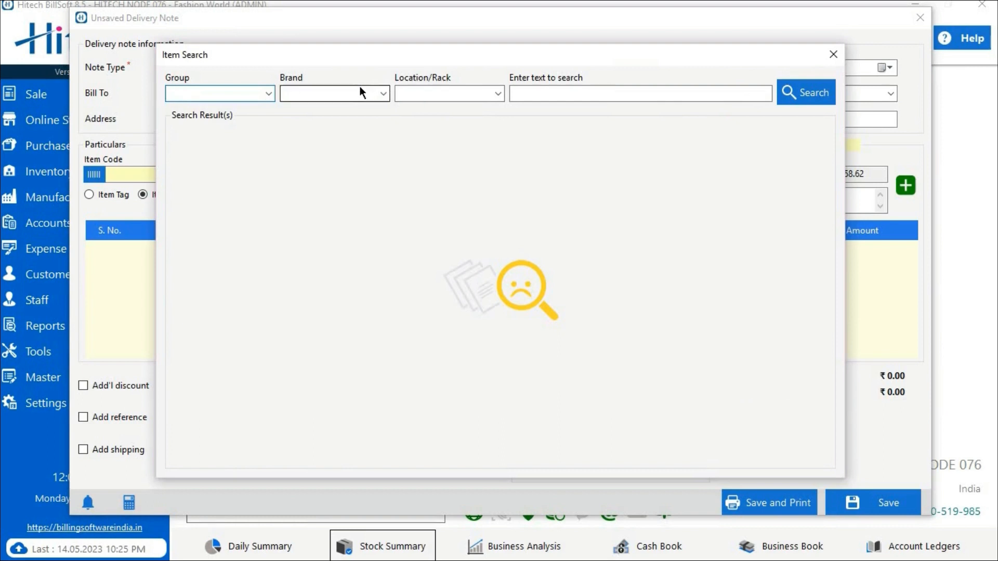
left_click(267, 94)
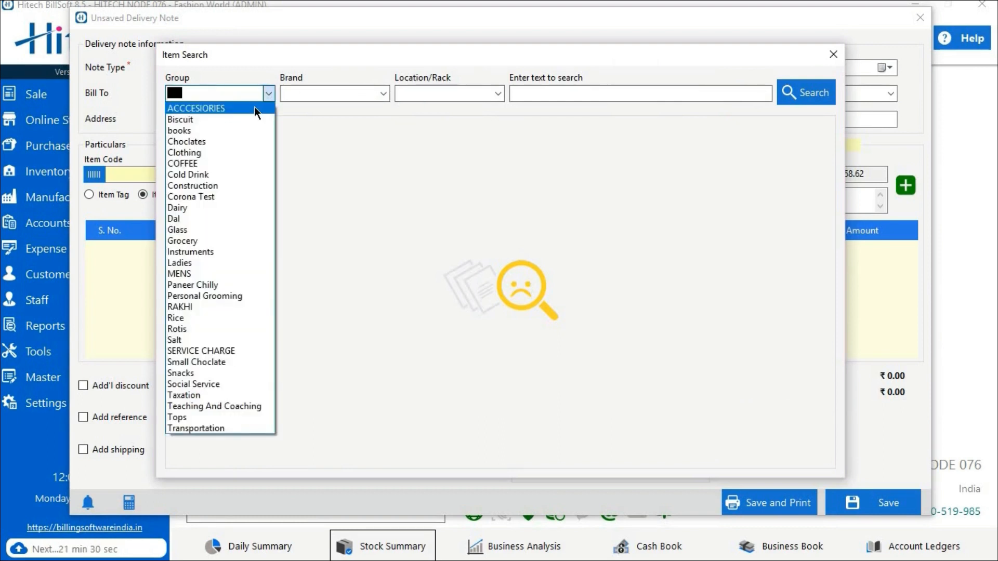
left_click(254, 107)
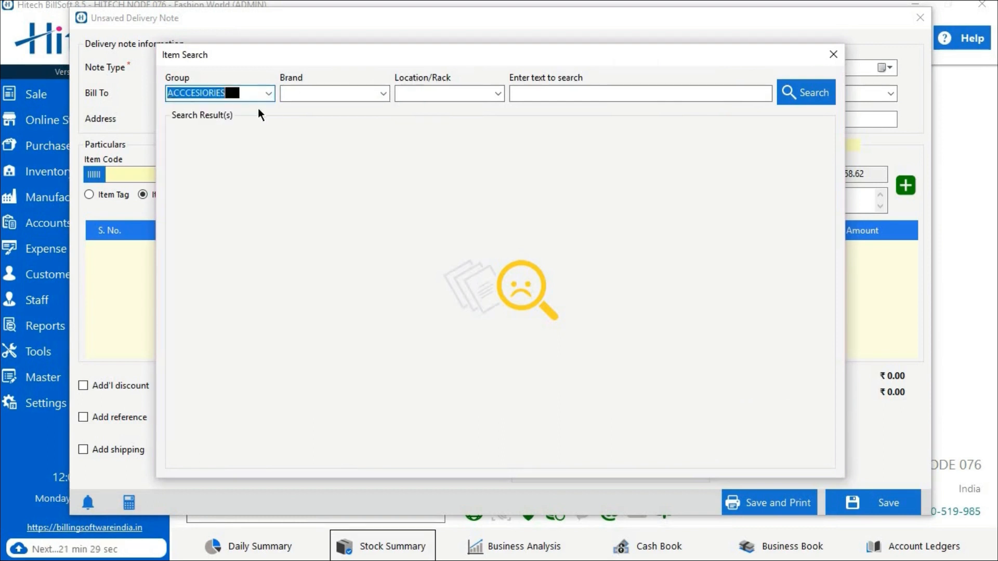
double_click(801, 95)
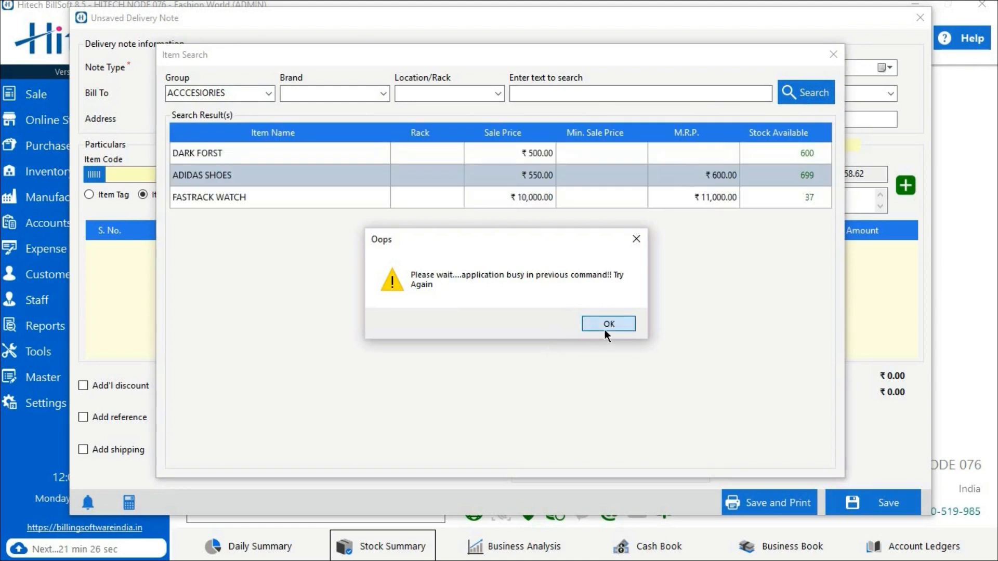
left_click(604, 326)
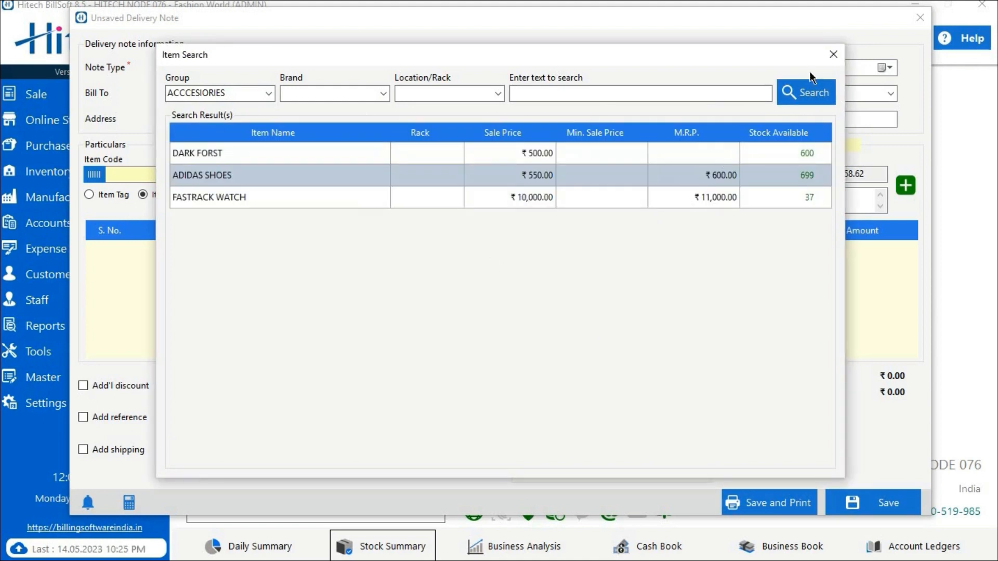
Close the item search and set the ALLEN SOLLY item's quantity to 10, keeping NOS as the unit
left_click(832, 55)
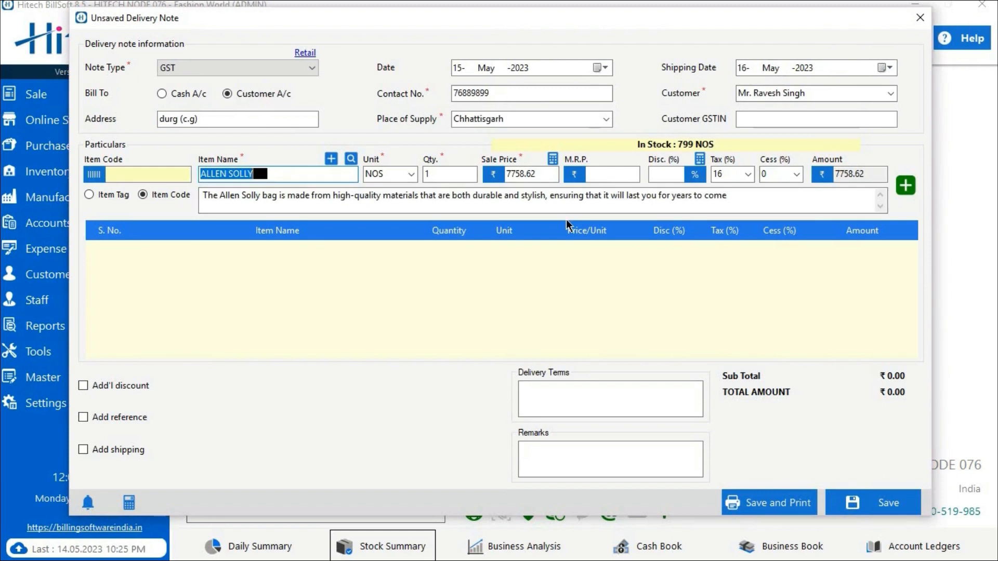
left_click(411, 176)
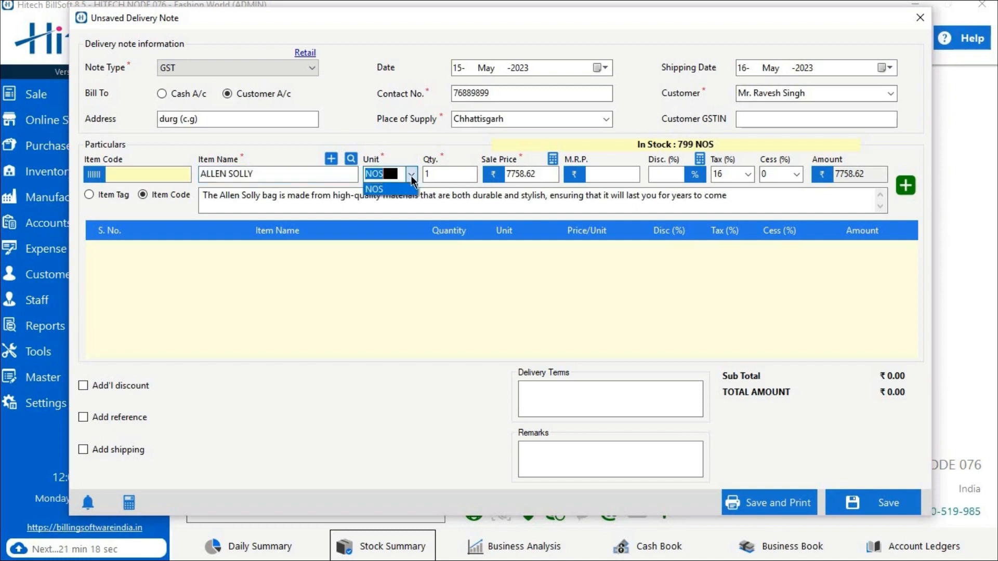
left_click(446, 177)
type("0")
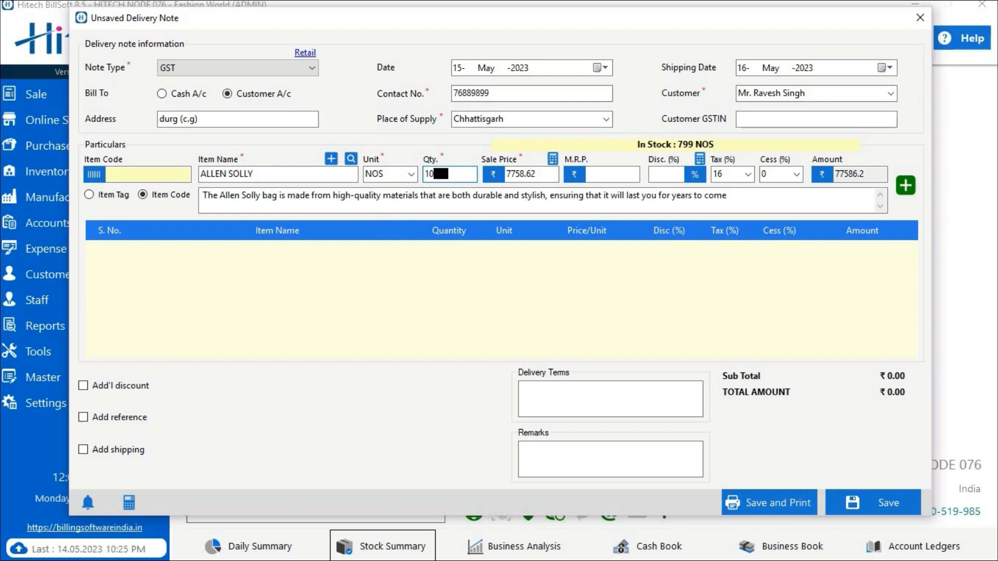
View the sale price calculator for the item and close it without entering a price, leaving the M.R.P. blank
left_click(538, 174)
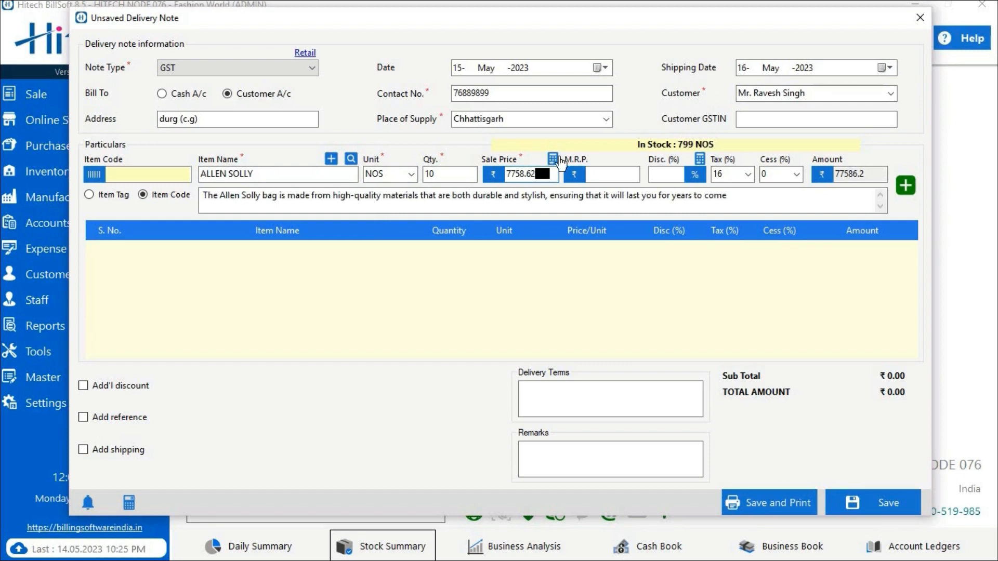
left_click(552, 159)
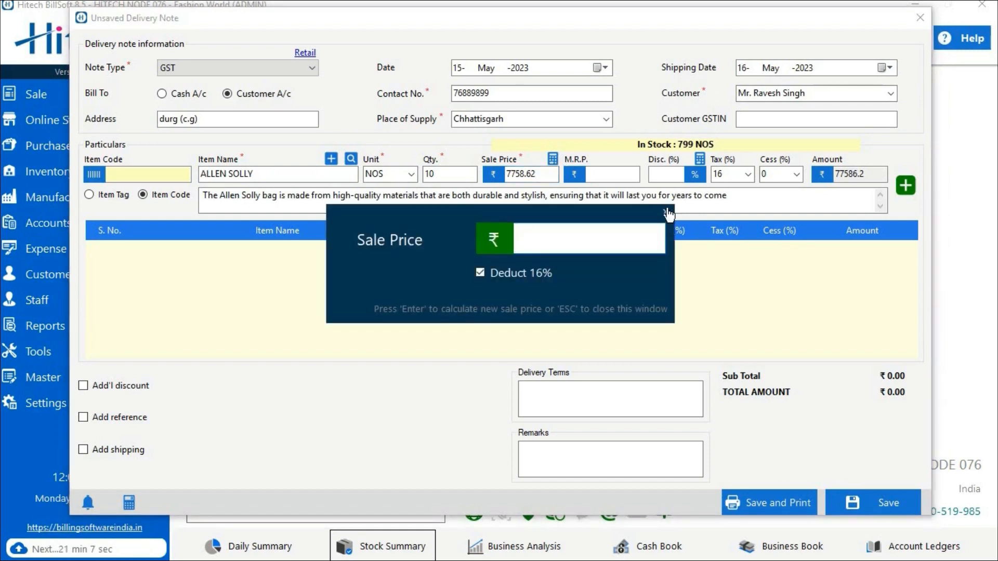
left_click(665, 213)
left_click(636, 177)
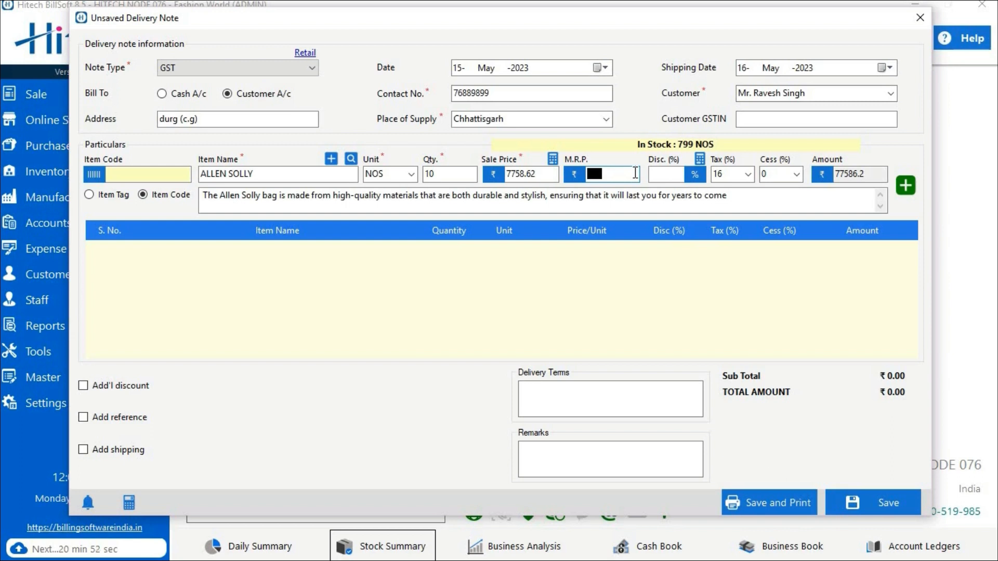
Set the item's discount to 2% and view the discount amount calculator, closing it without an entry
left_click(652, 175)
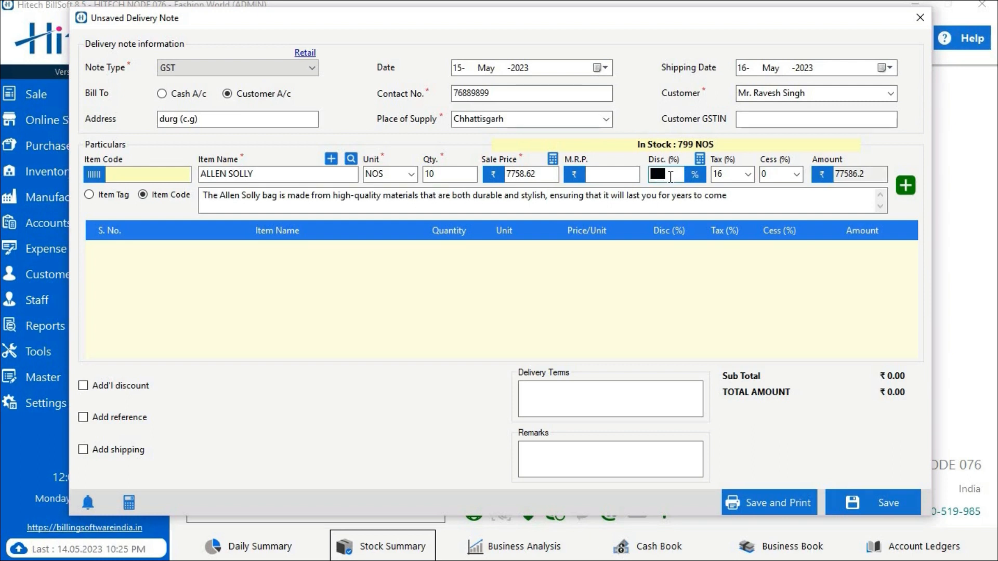
type("2")
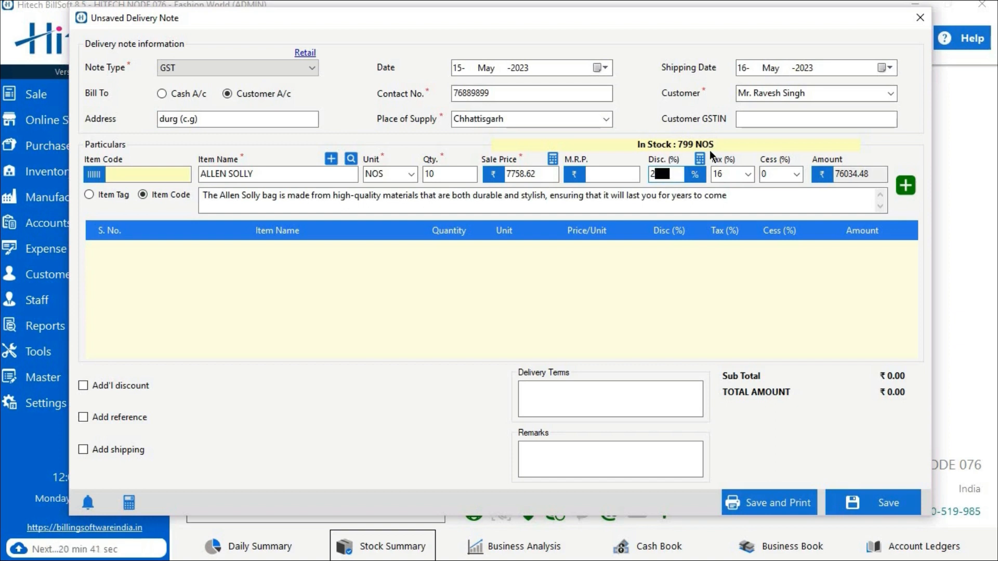
left_click(700, 158)
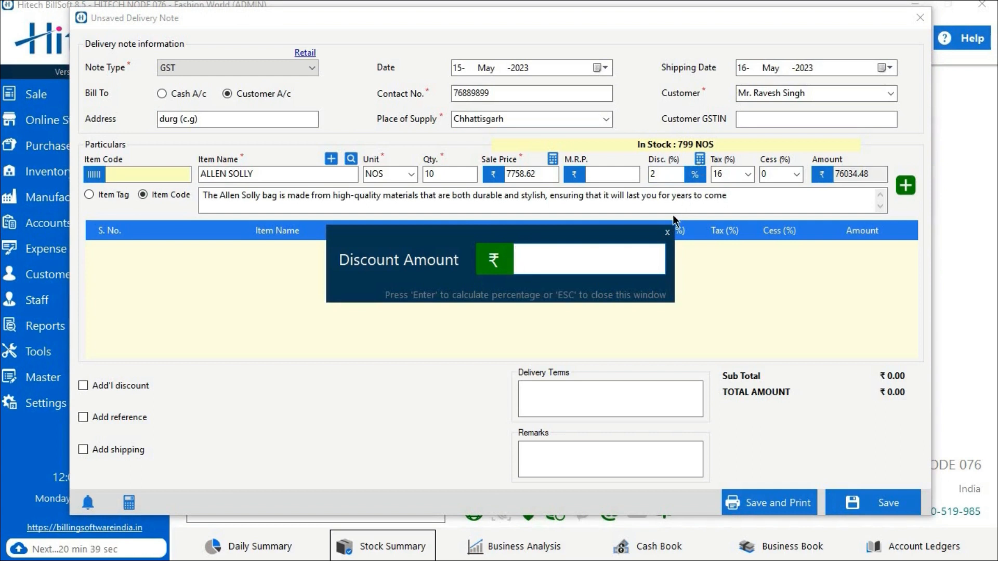
left_click(667, 231)
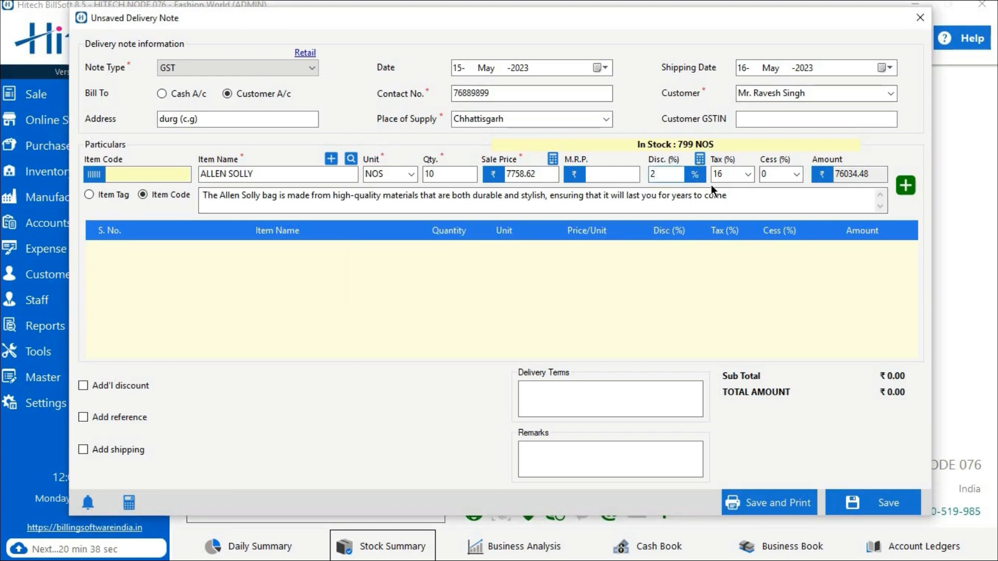
Add the ALLEN SOLLY item to the delivery note with 16% tax, and view its edit form without making changes
left_click(725, 177)
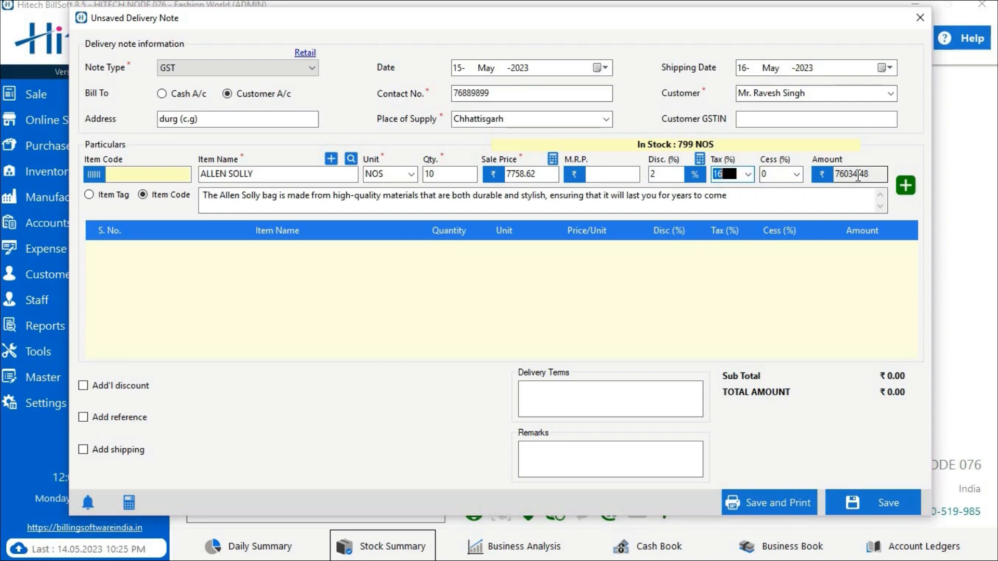
left_click(816, 192)
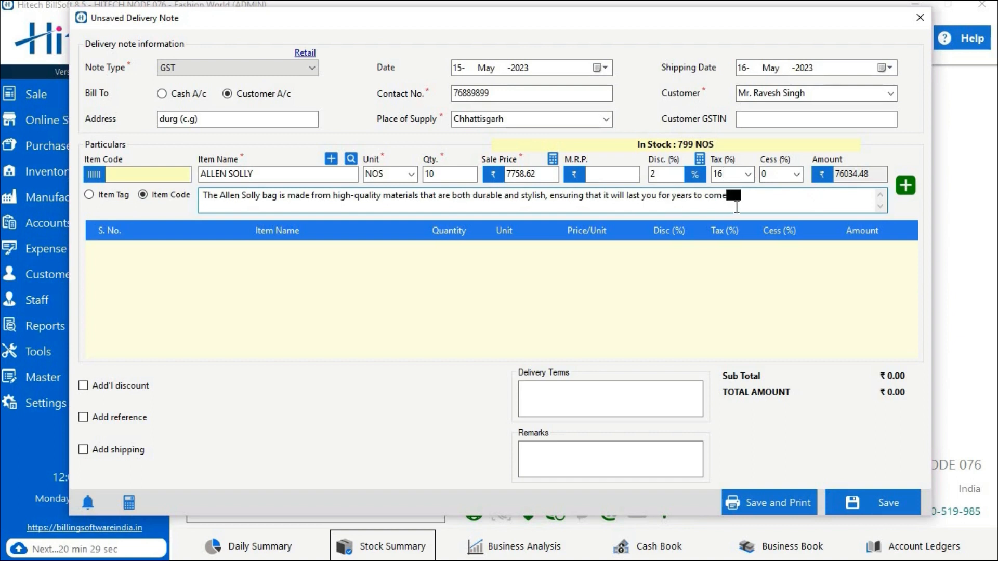
left_click(906, 186)
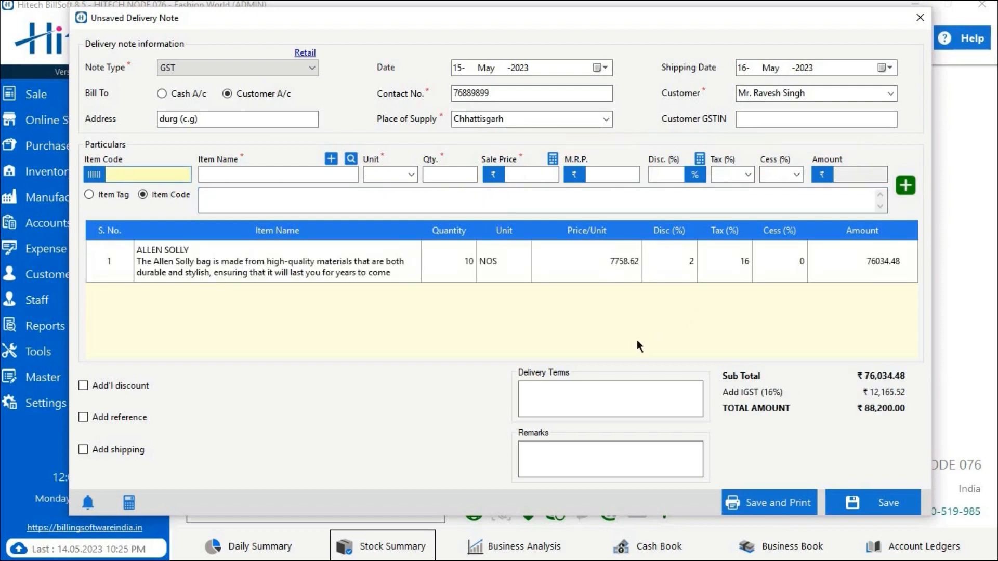
double_click(602, 267)
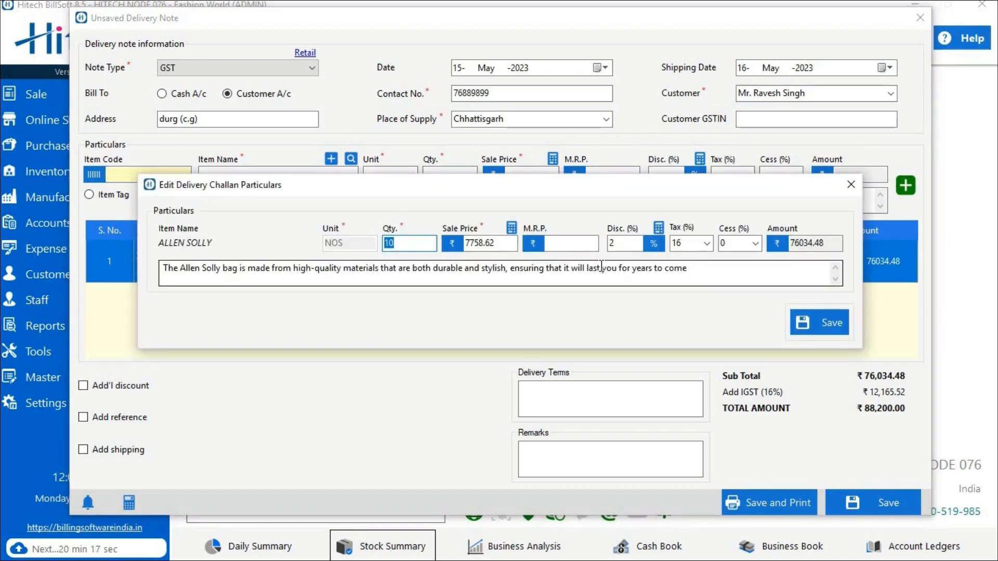
left_click(851, 185)
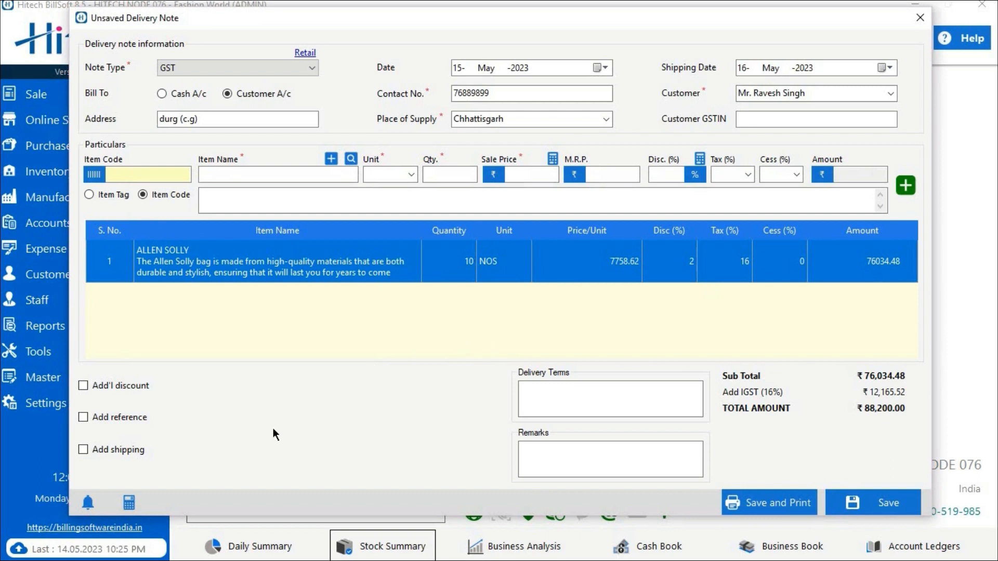
View the additional discount, reference and shipping options one after another, turning each off again
left_click(126, 385)
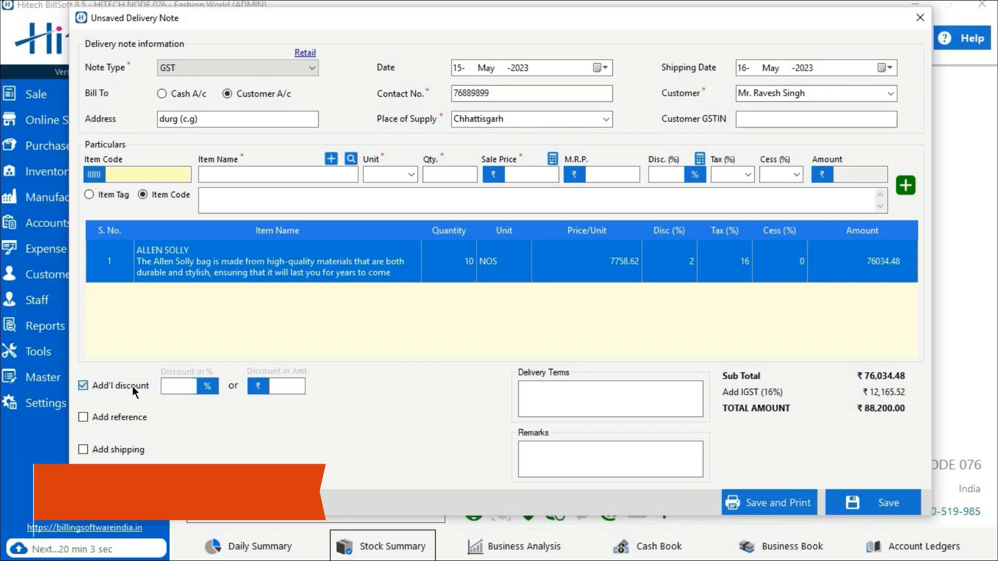
left_click(132, 385)
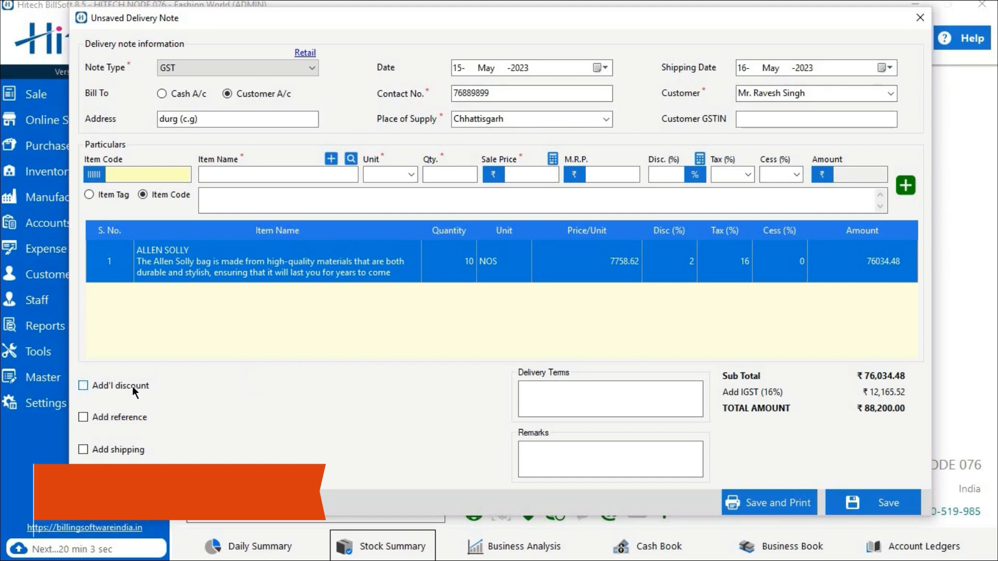
left_click(105, 420)
left_click(195, 419)
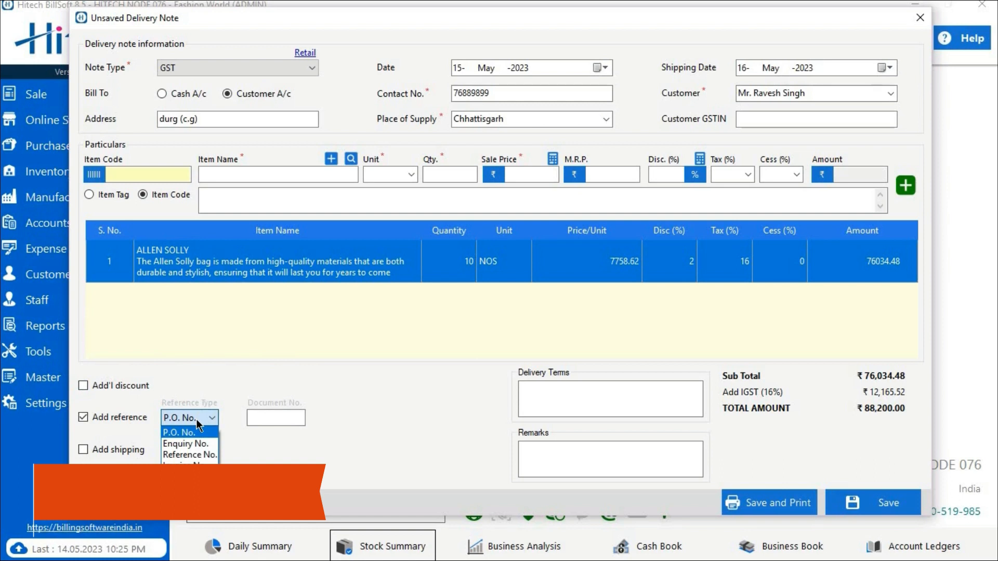
left_click(196, 419)
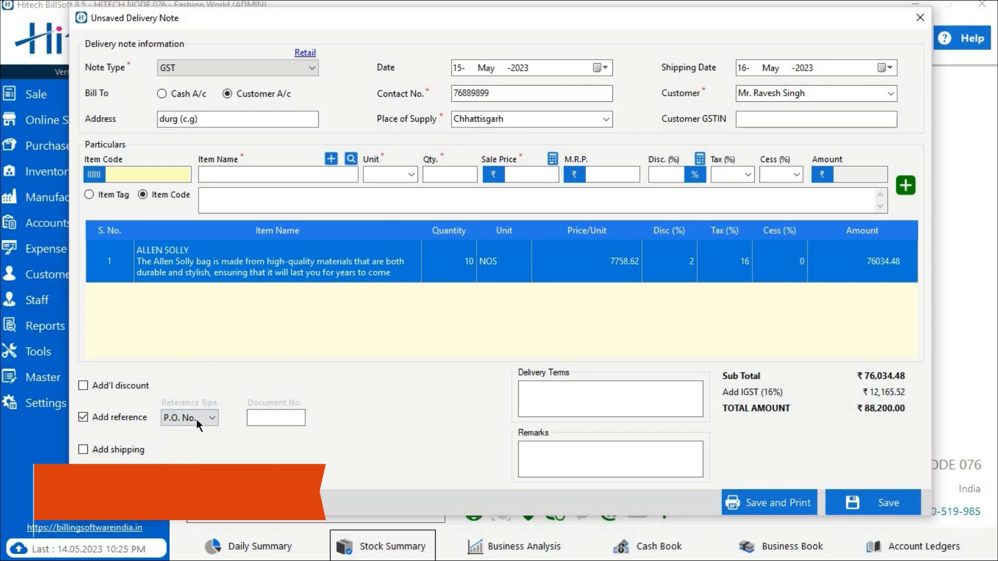
left_click(129, 417)
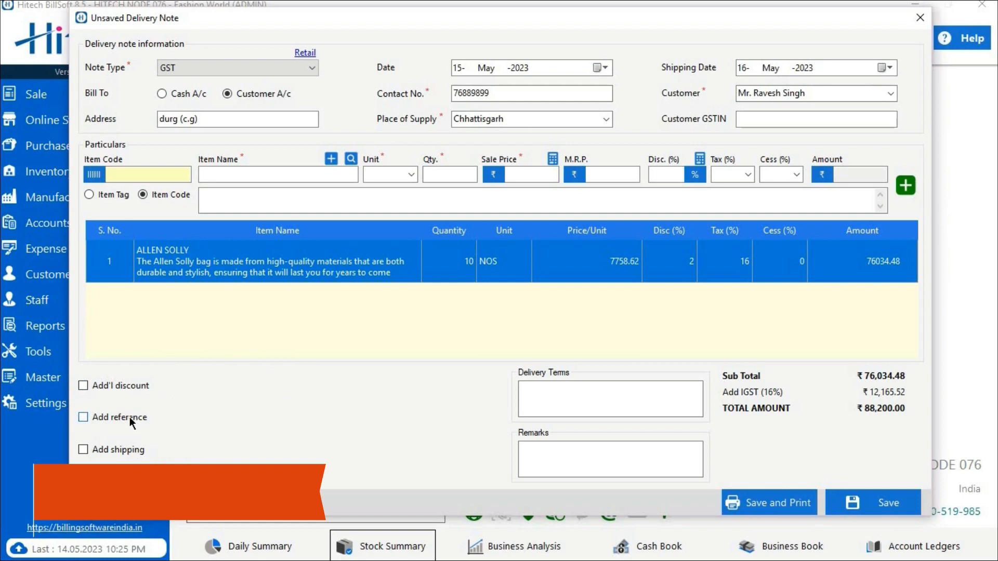
left_click(108, 451)
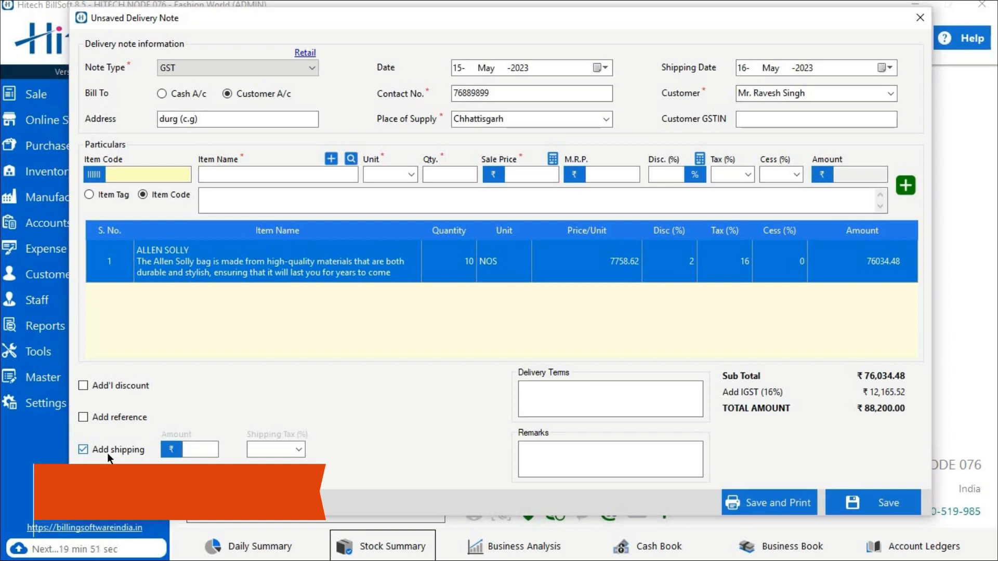
left_click(107, 454)
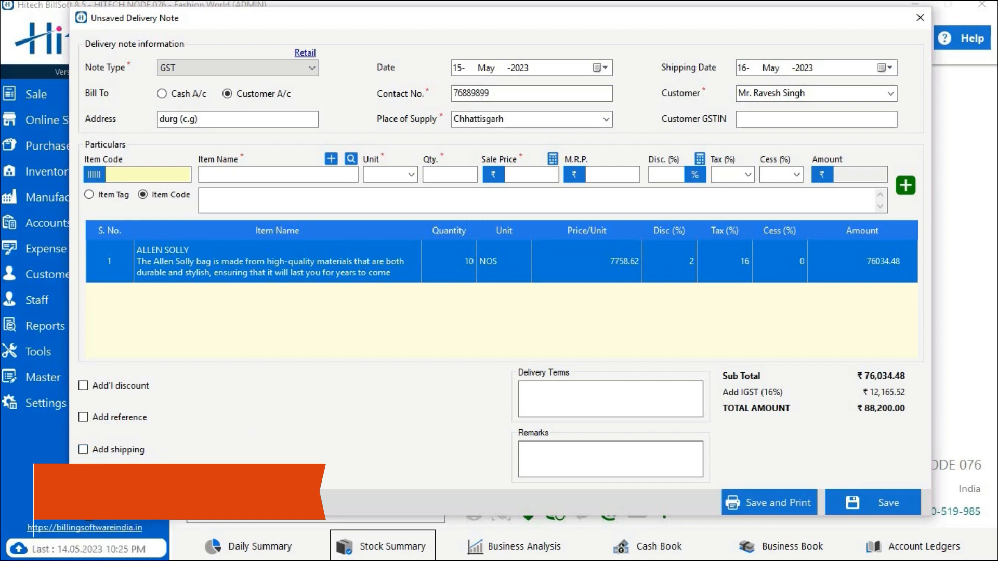
View the Set Reminder form and the GST Calculator, closing each without entering anything
left_click(88, 507)
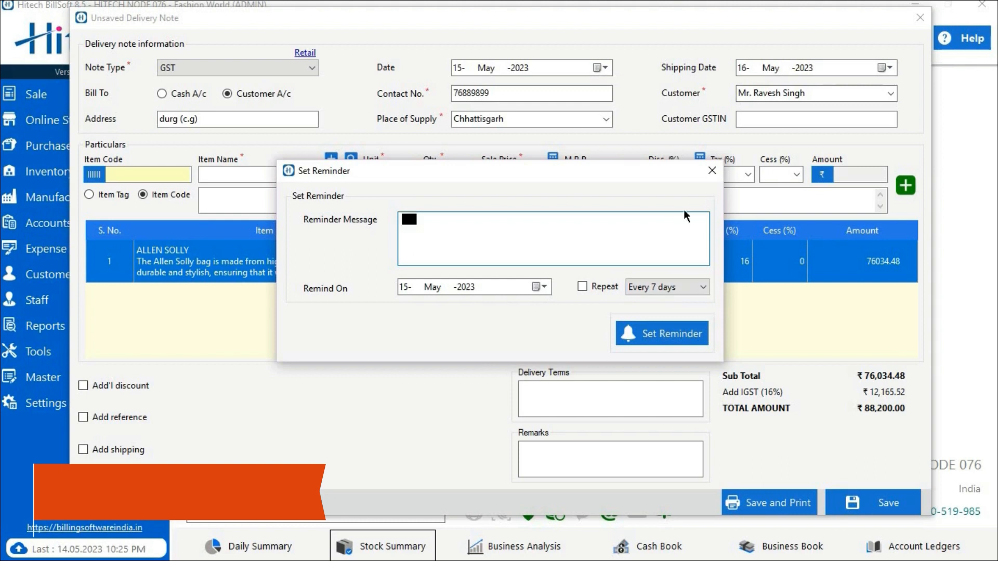
left_click(710, 178)
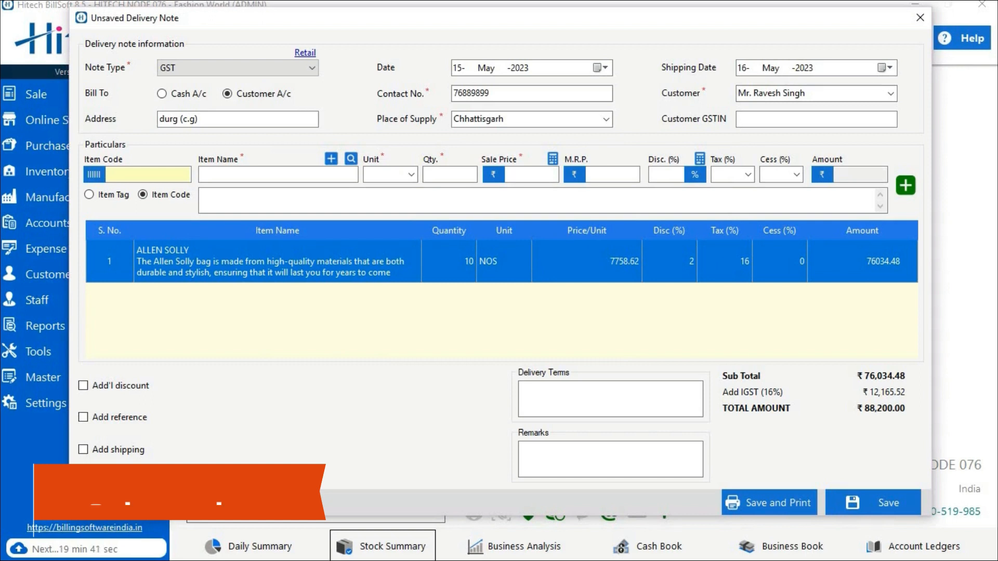
left_click(553, 159)
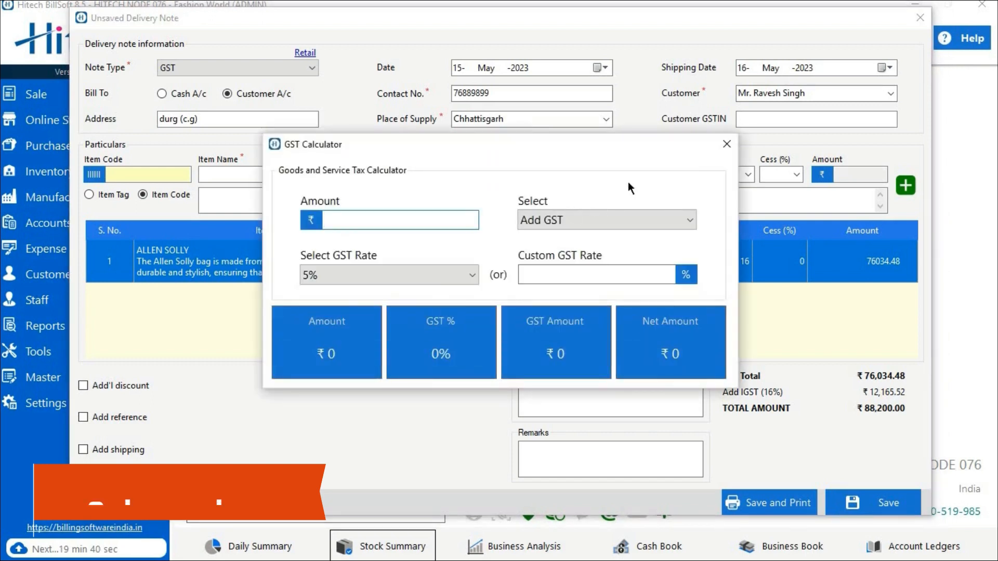
left_click(726, 144)
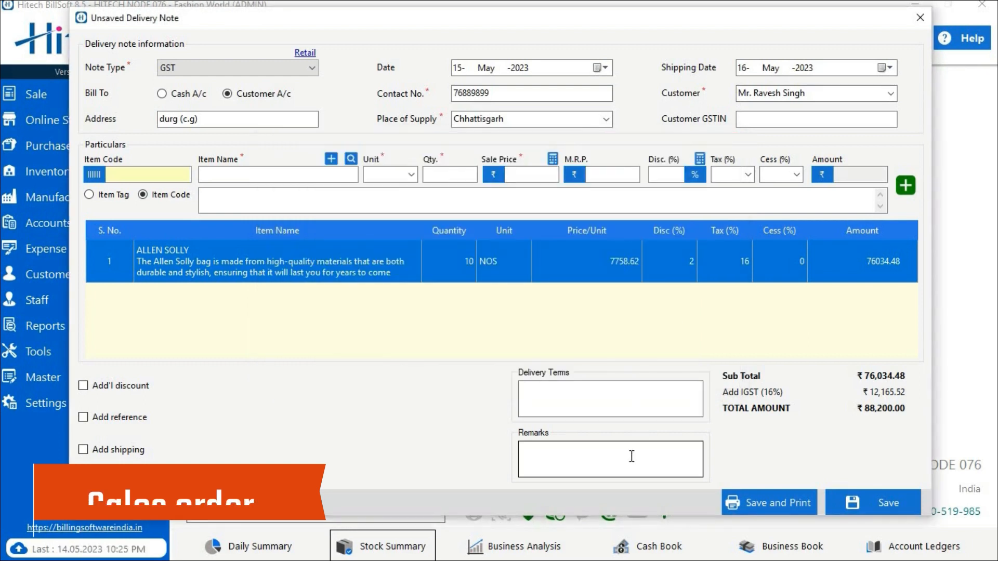
Leave the delivery terms and remarks blank, and save the new delivery note for printing
left_click(637, 414)
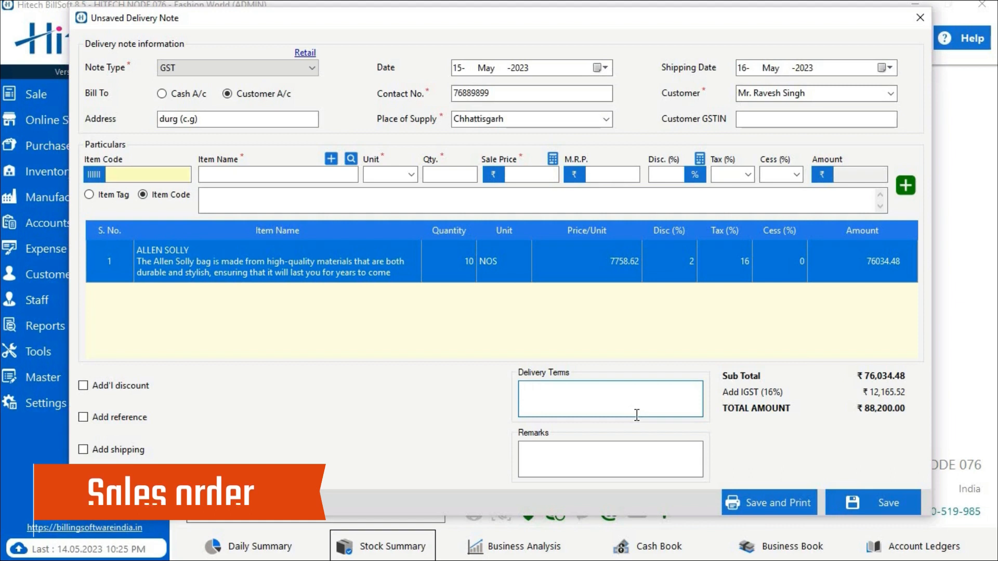
left_click(648, 463)
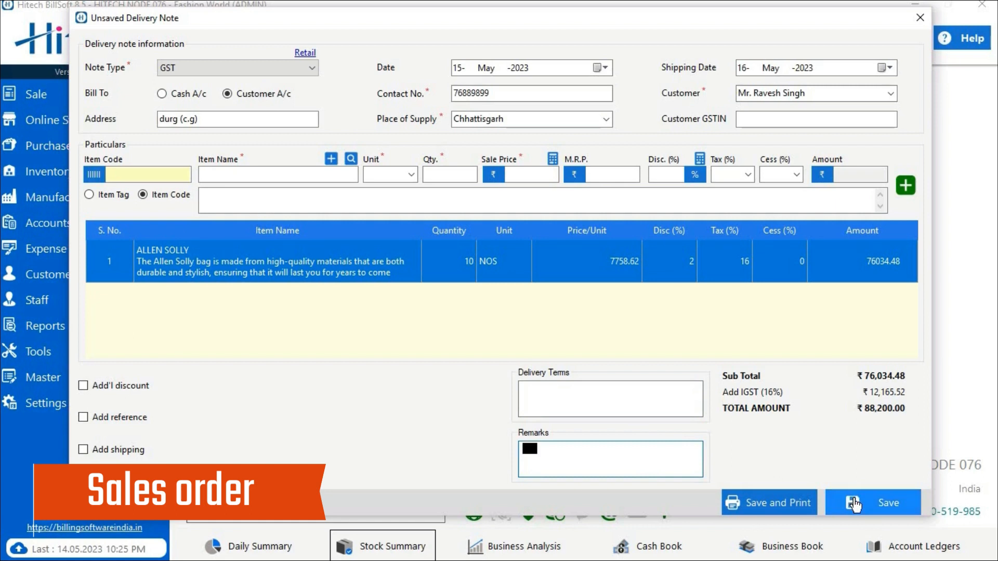
left_click(797, 504)
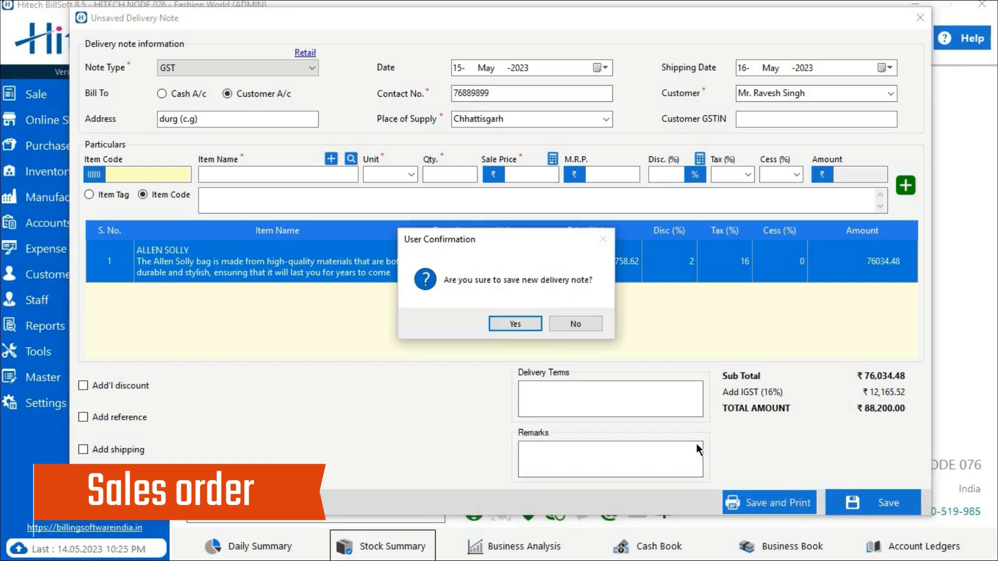
left_click(513, 324)
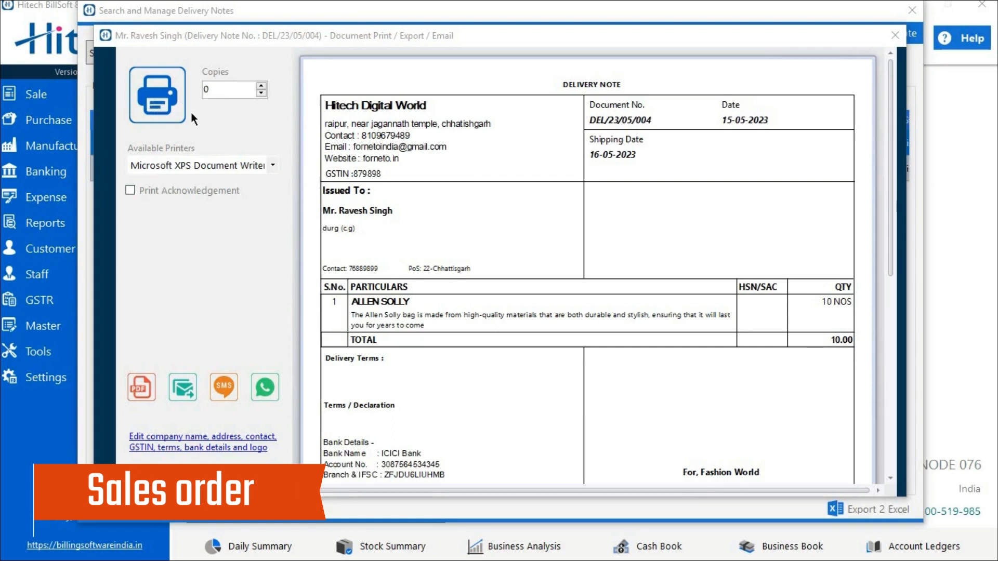
Set the print copies to 1, keep Microsoft XPS Document Writer as the printer, and enable Print Acknowledgement
left_click(226, 88)
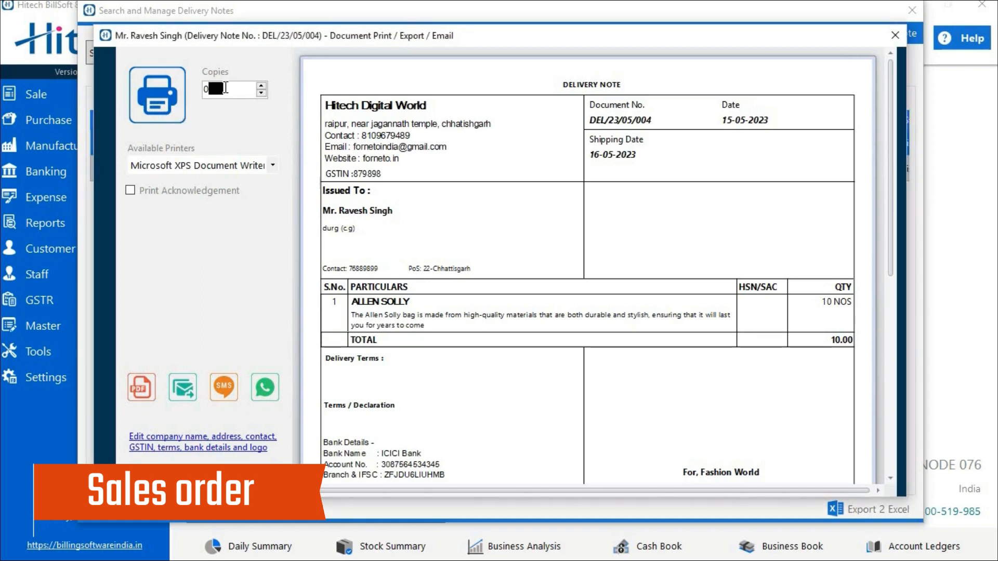
key("BackSpace")
left_click(271, 164)
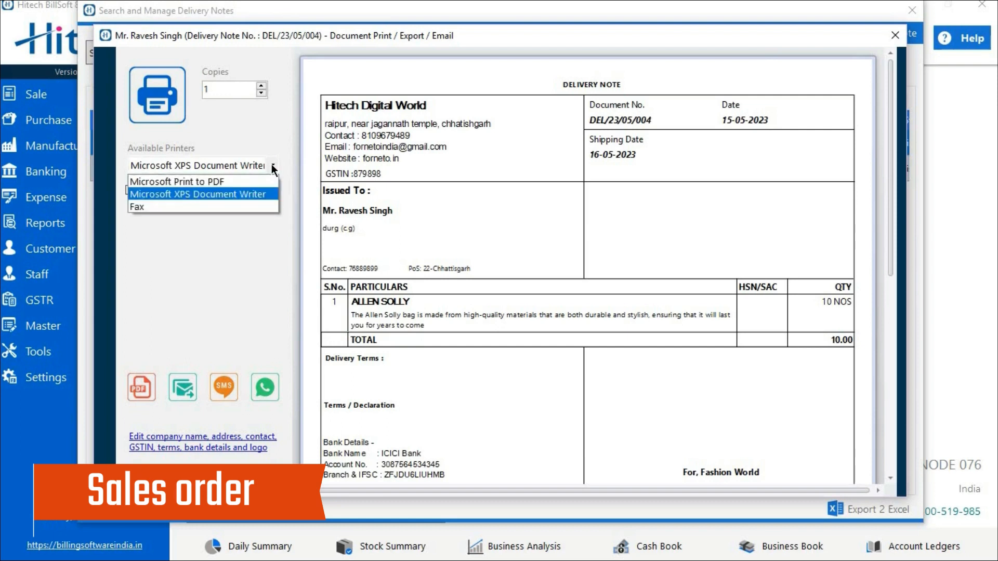
left_click(271, 164)
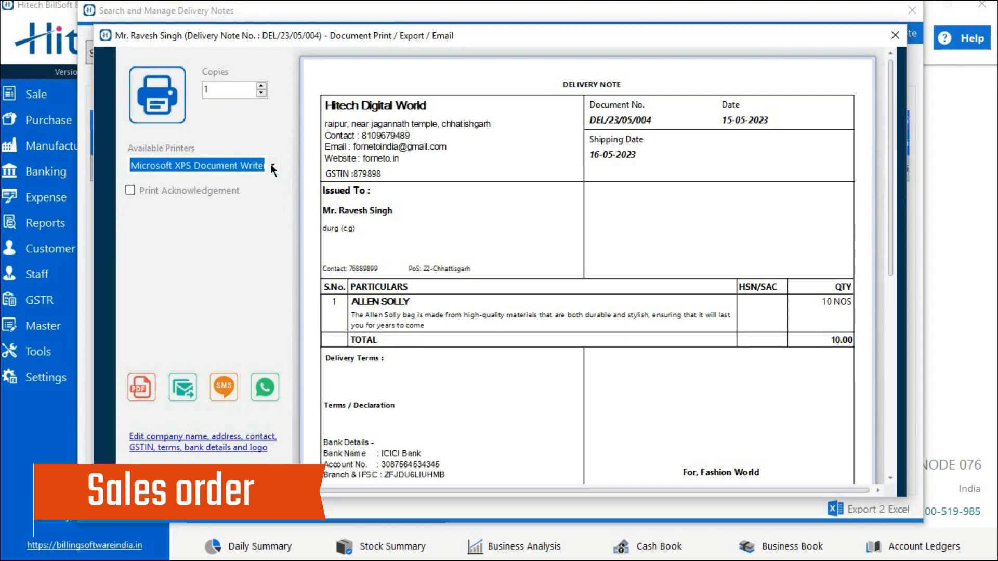
left_click(193, 193)
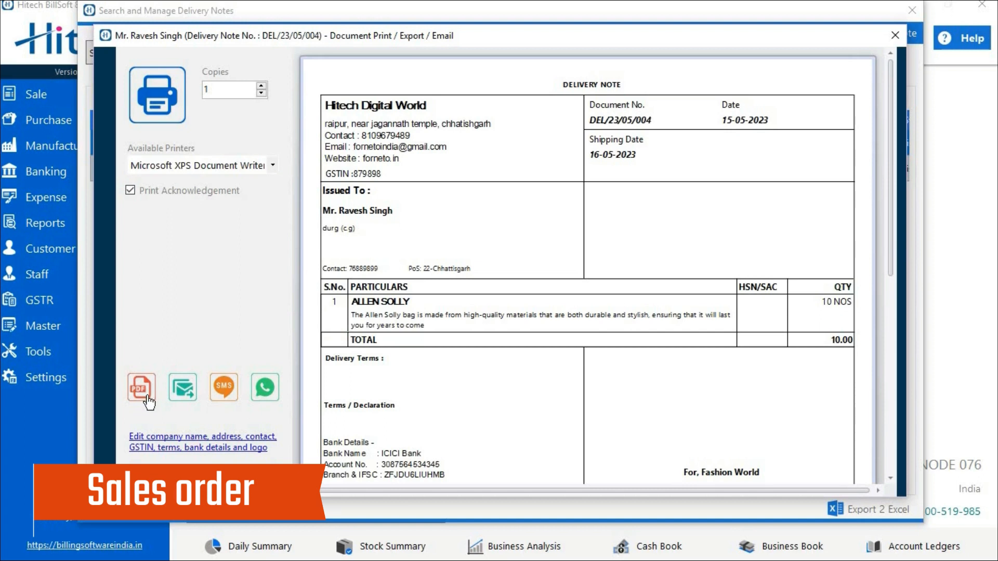
Review the company, tax and bank details in the delivery note's print information and save them as they are
left_click(228, 439)
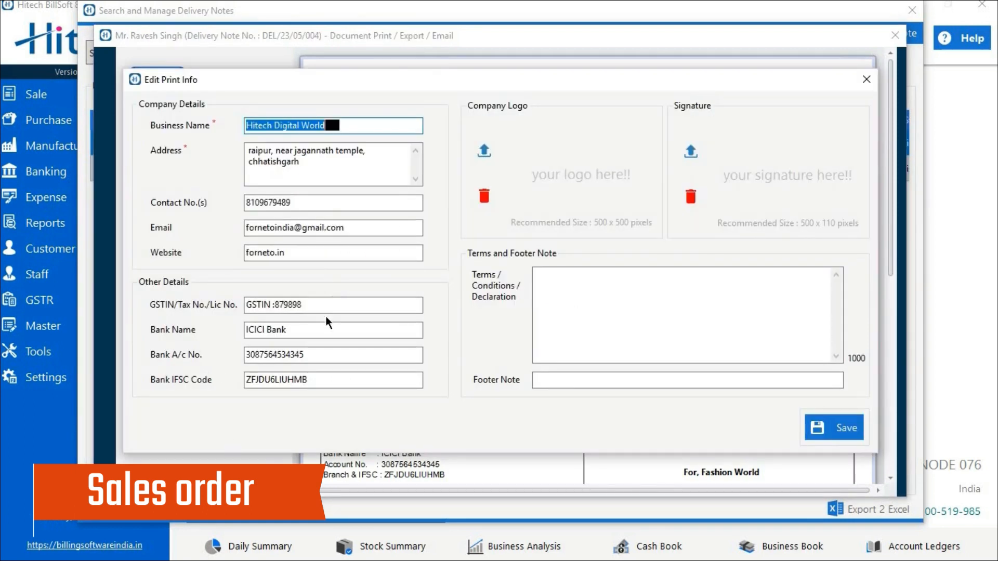
left_click(322, 379)
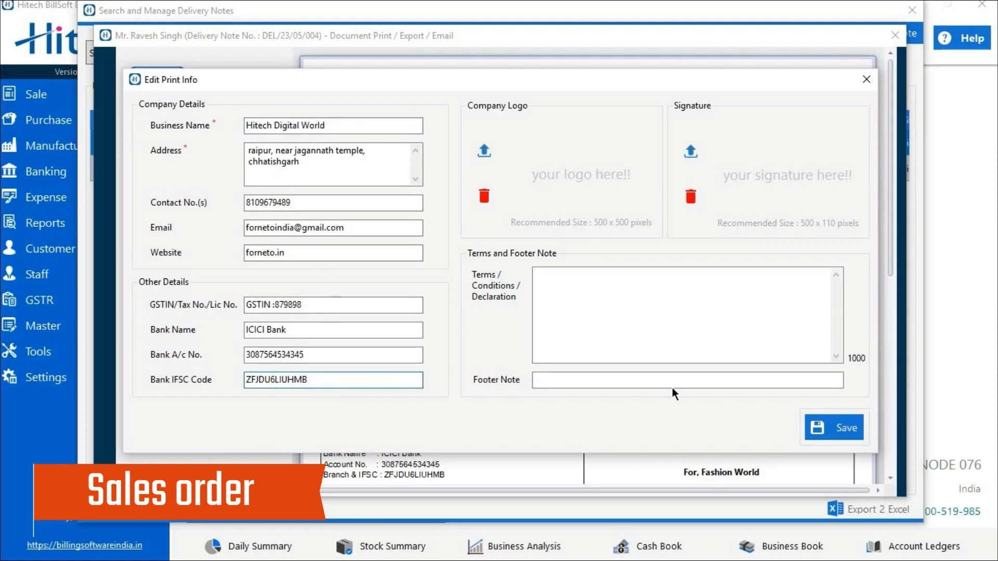
left_click(816, 430)
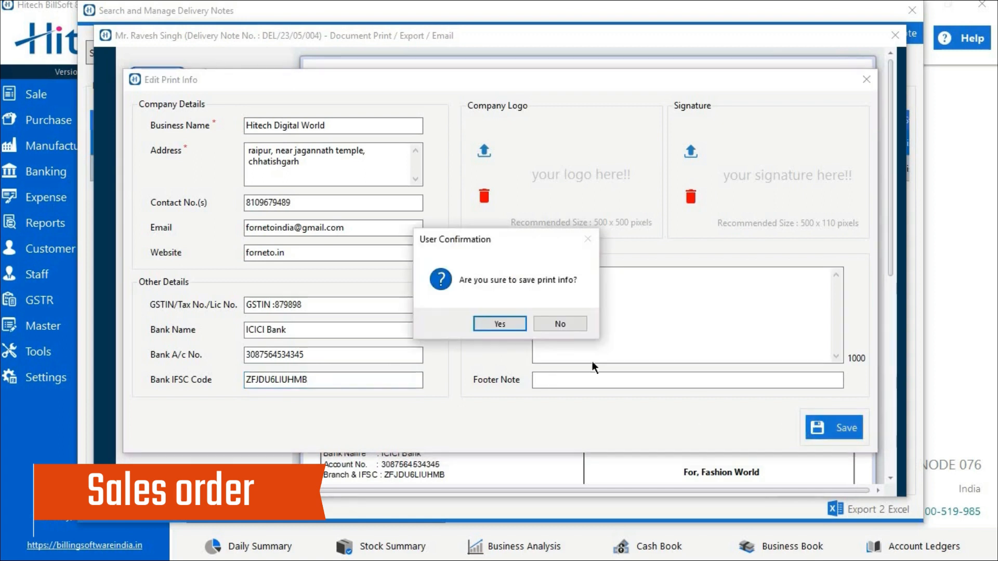
left_click(485, 323)
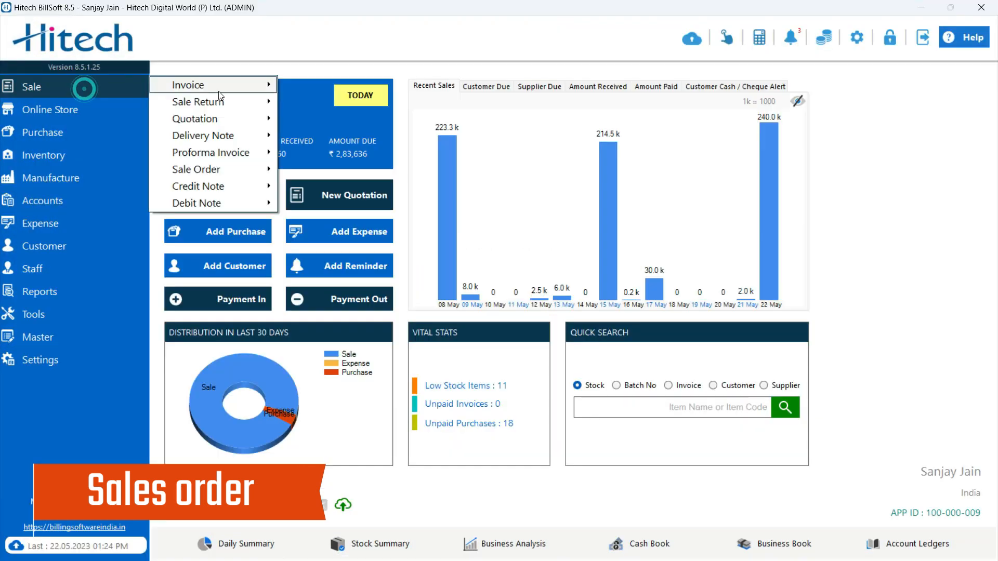
Preview the printed version of the 20-May-2023 GST delivery note from the delivery note list, and close it
mouse_move(229, 90)
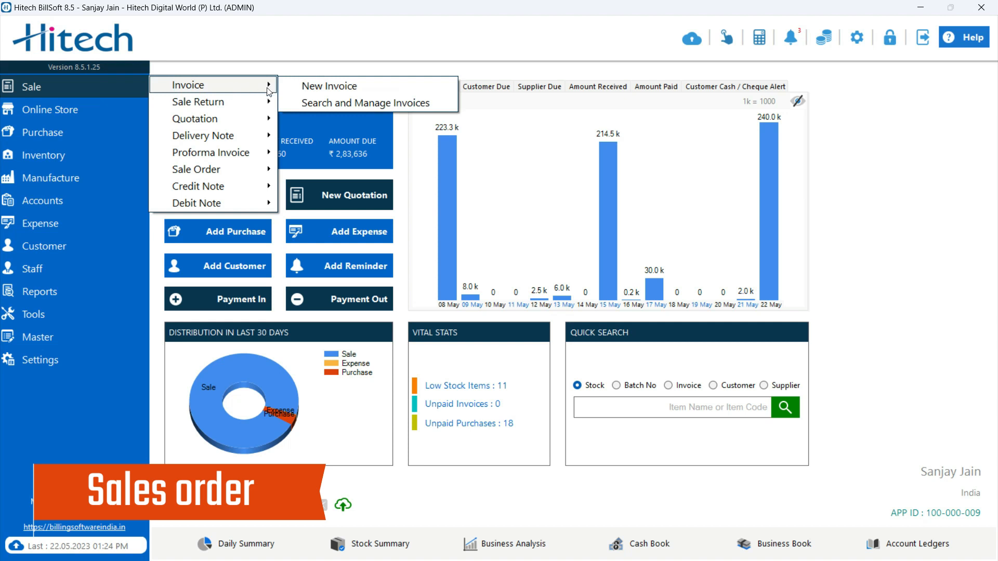
left_click(332, 154)
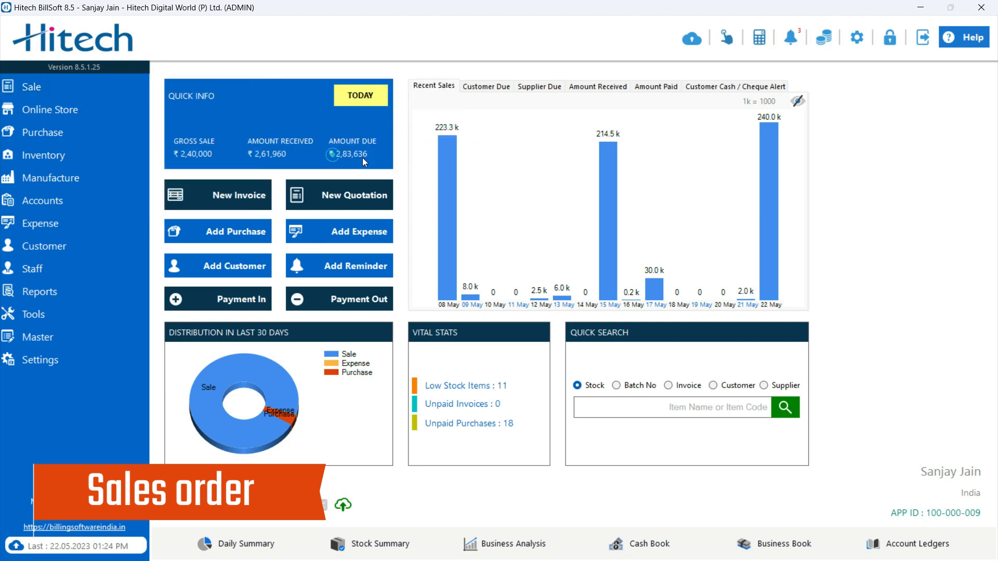
right_click(380, 159)
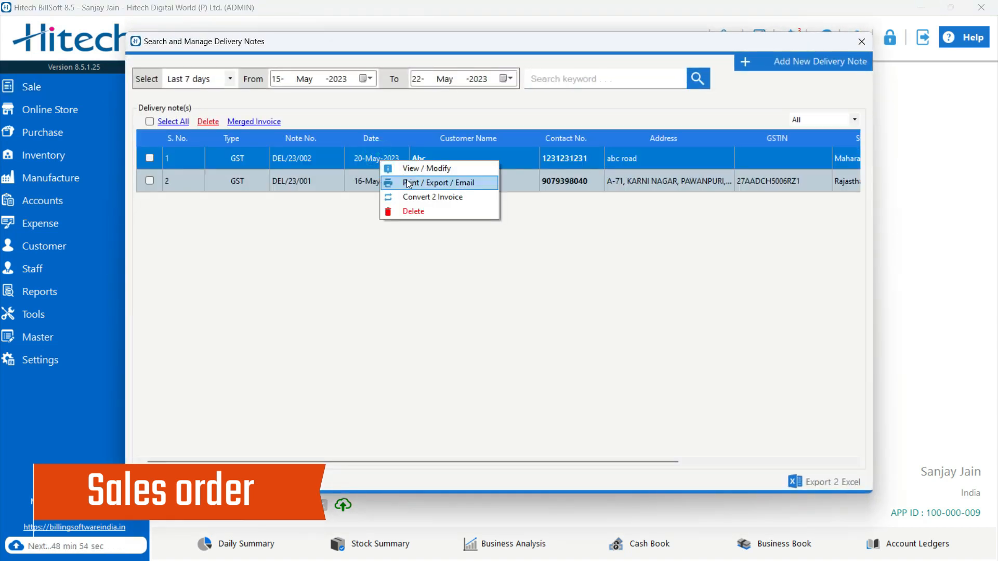
left_click(408, 182)
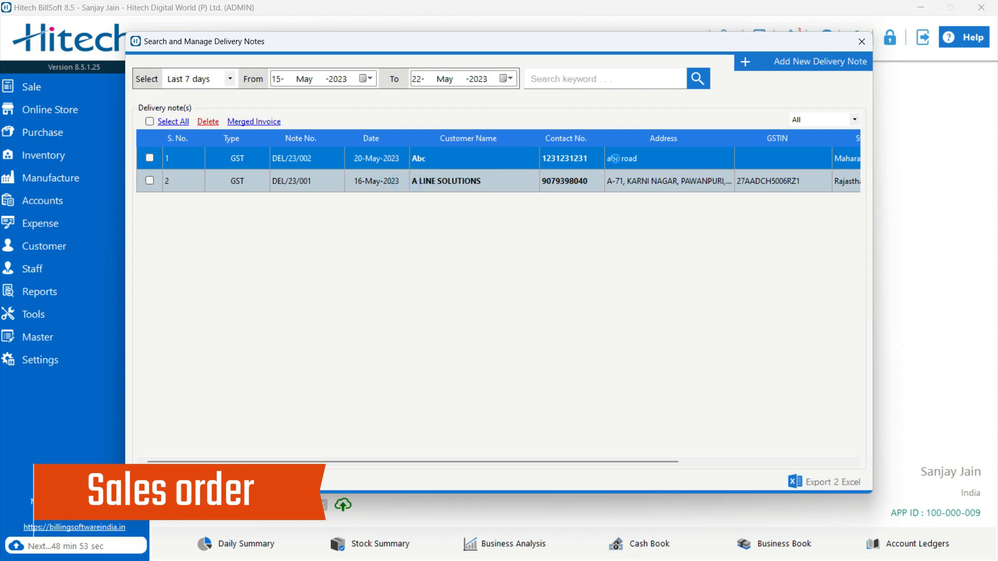
scroll(768, 215, "down", 1)
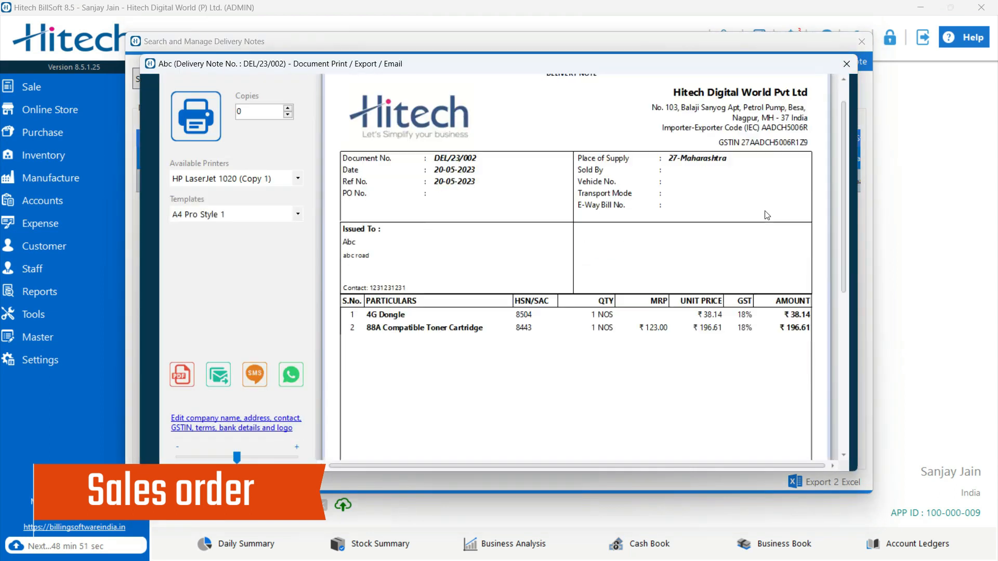
scroll(768, 215, "down", 2)
left_click(846, 63)
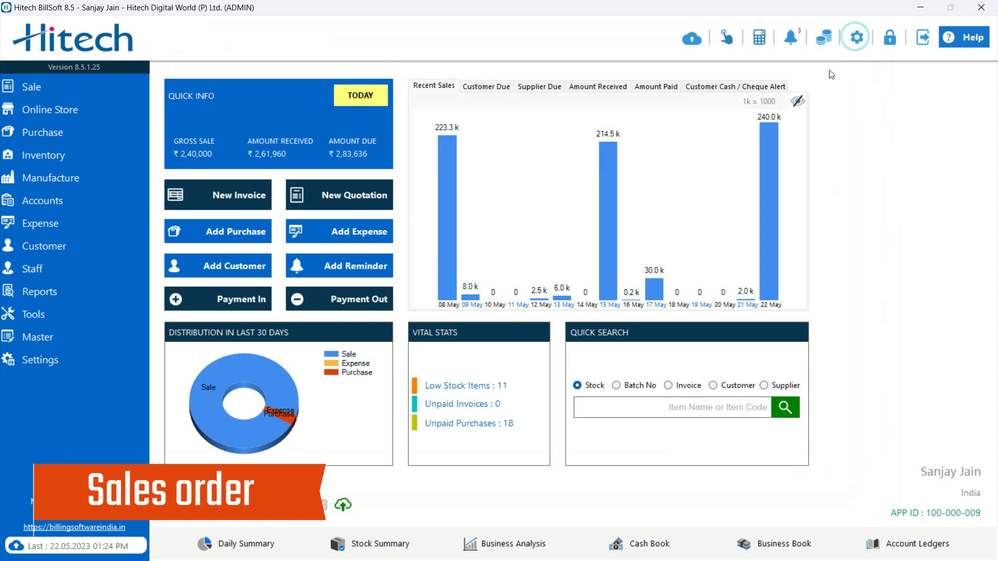
Review the printing settings' Document Configuration, toggling Delivery Doc Sale Price off and on and leaving it enabled
left_click(54, 366)
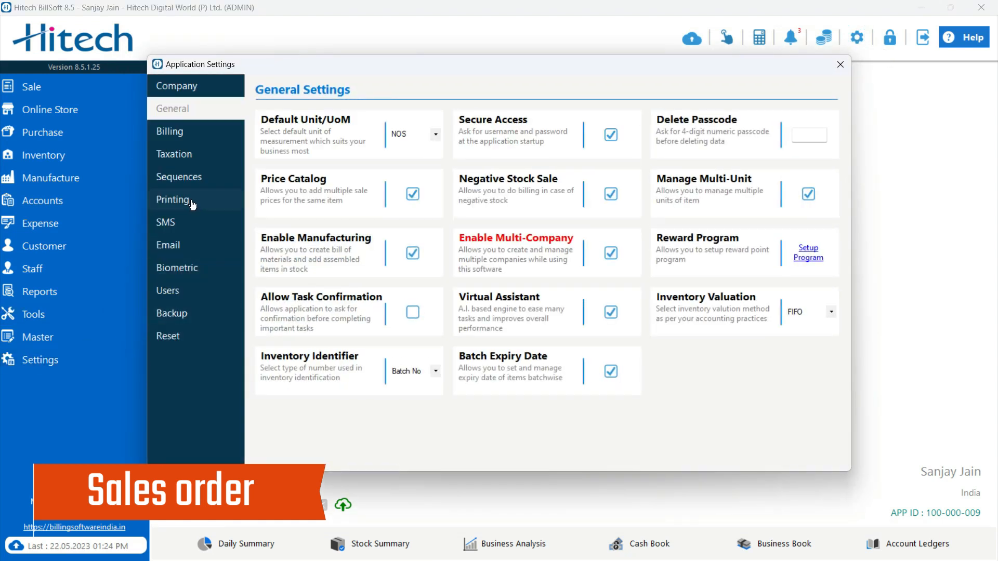
left_click(190, 202)
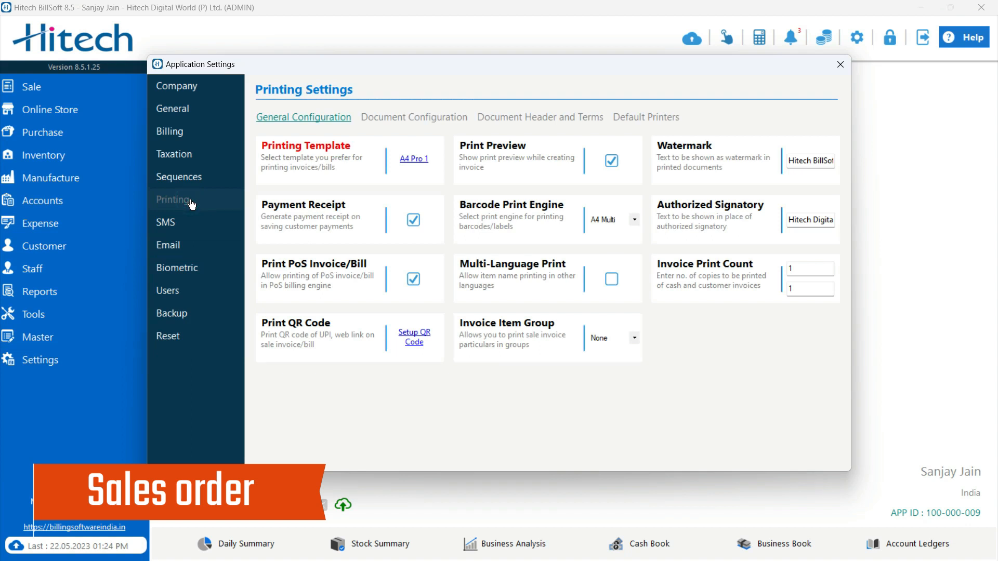
left_click(413, 121)
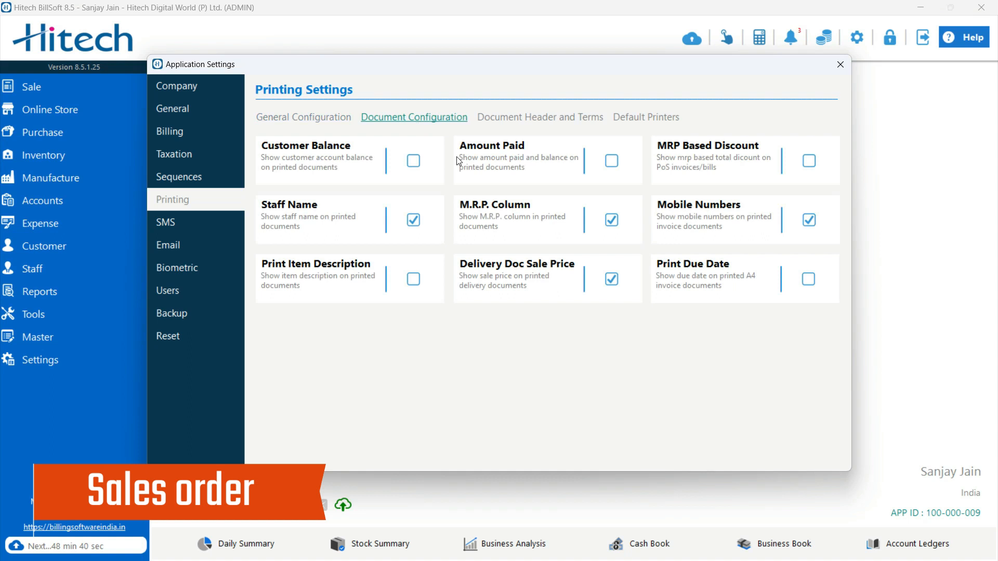
left_click(612, 282)
left_click(612, 283)
left_click(612, 283)
left_click(611, 283)
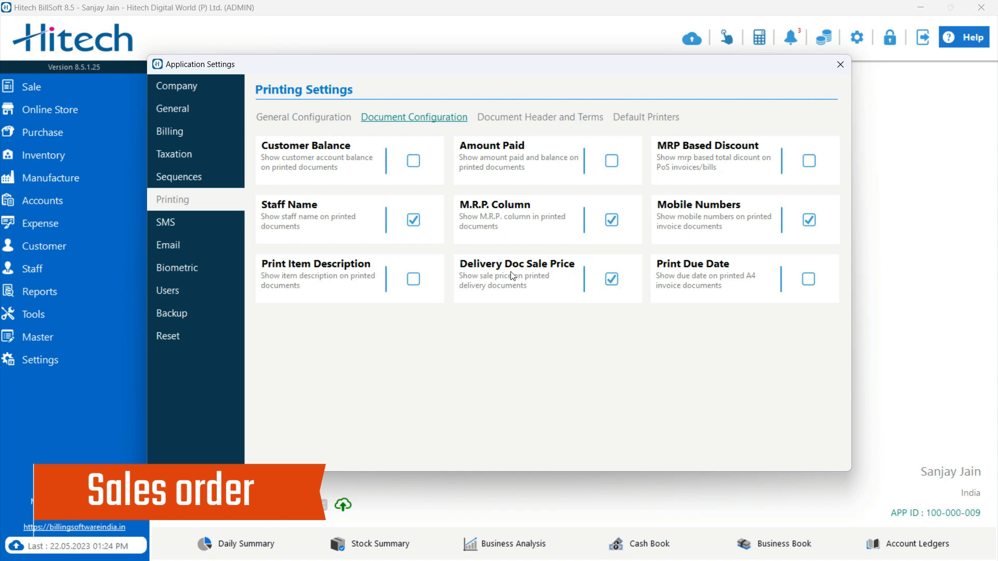
left_click(612, 282)
left_click(612, 281)
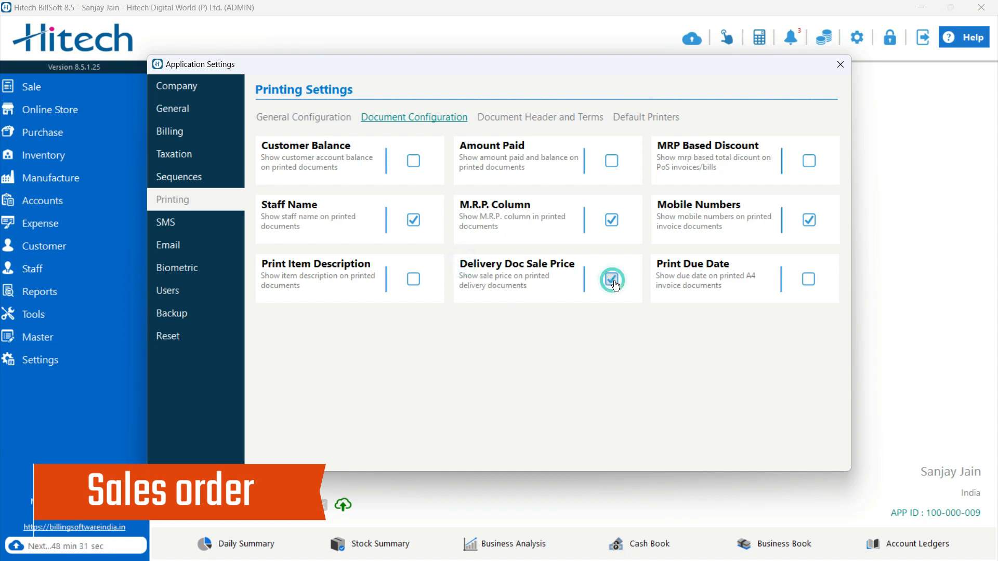
left_click(841, 66)
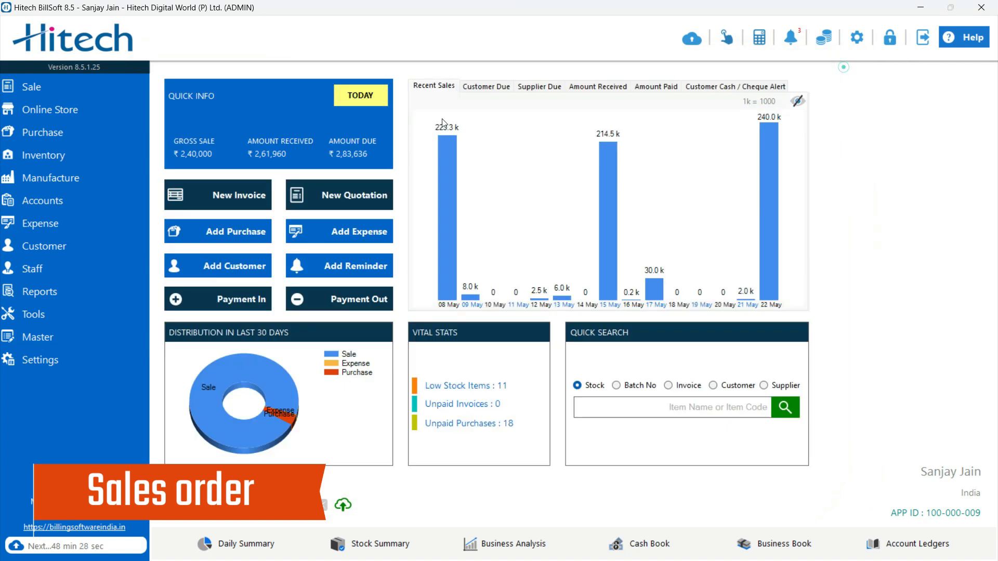
Reopen the 20-May-2023 delivery note's print preview, check the item prices and totals, and close the preview and list
left_click(80, 75)
mouse_move(260, 131)
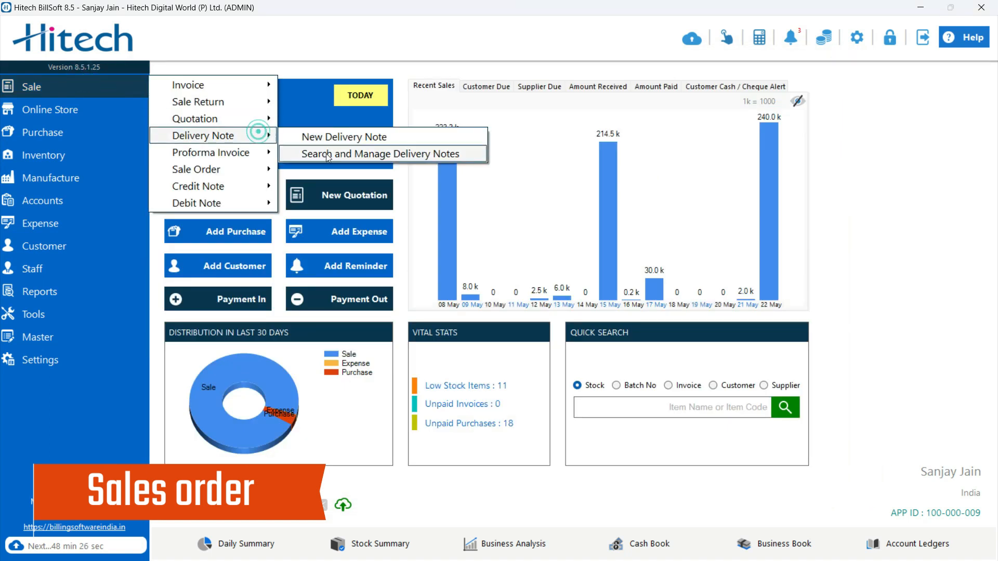
left_click(325, 154)
right_click(398, 168)
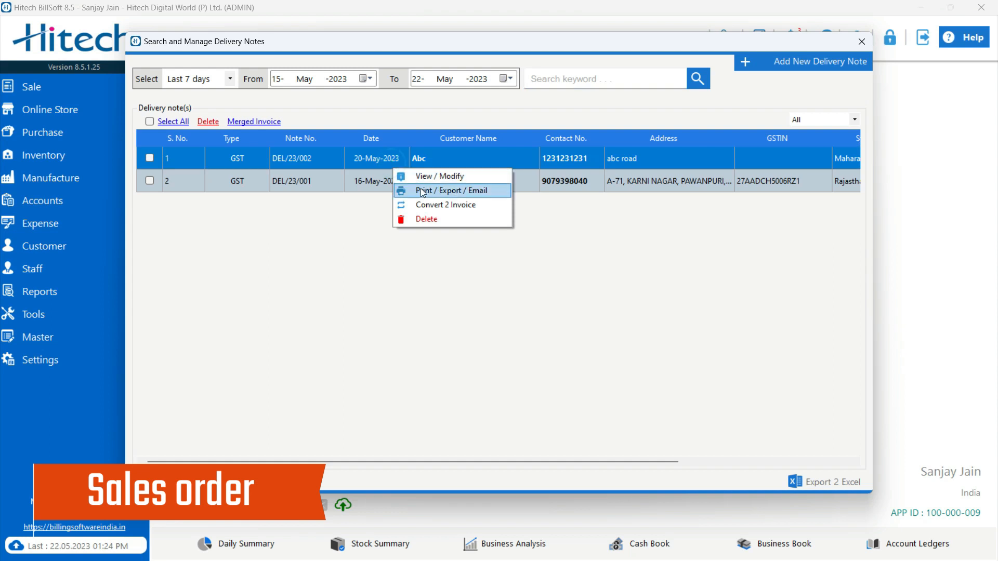
left_click(421, 188)
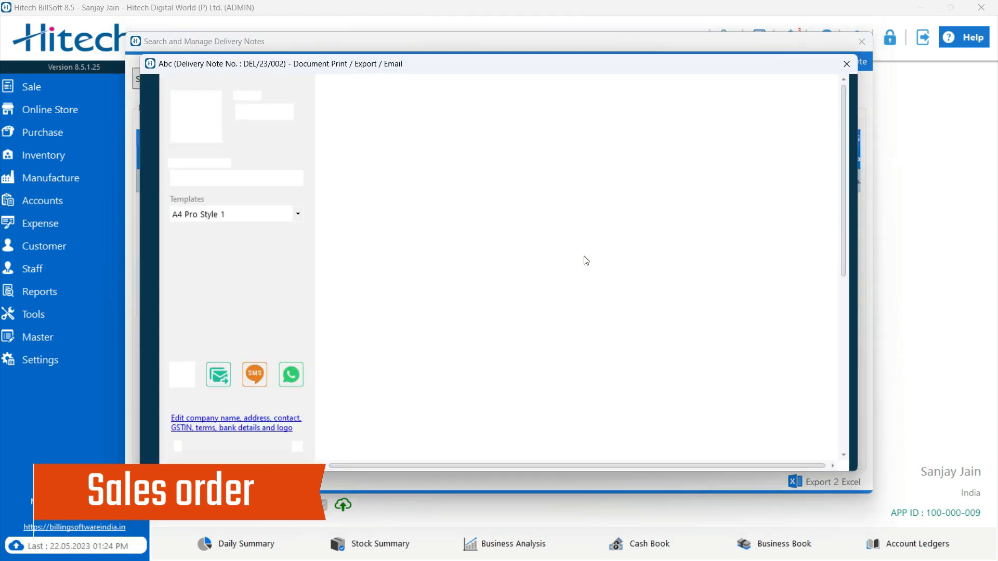
scroll(585, 263, "down", 3)
scroll(586, 265, "down", 1)
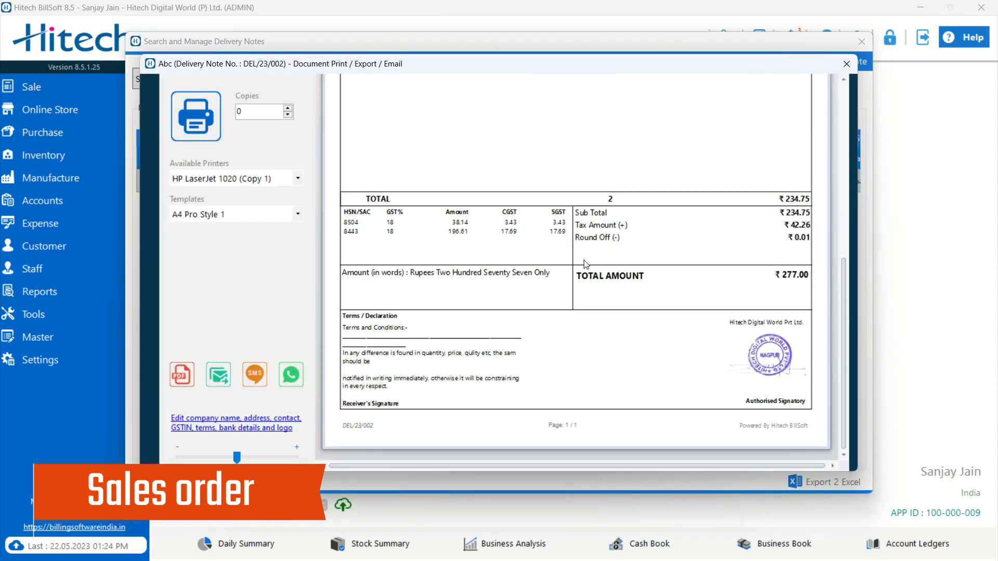
scroll(585, 286, "up", 5)
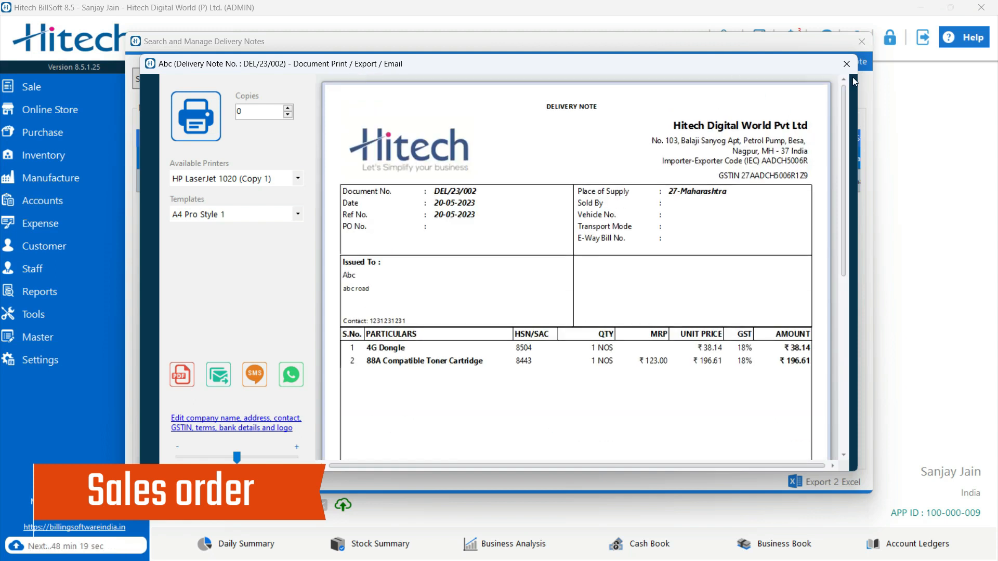
left_click(846, 63)
left_click(861, 41)
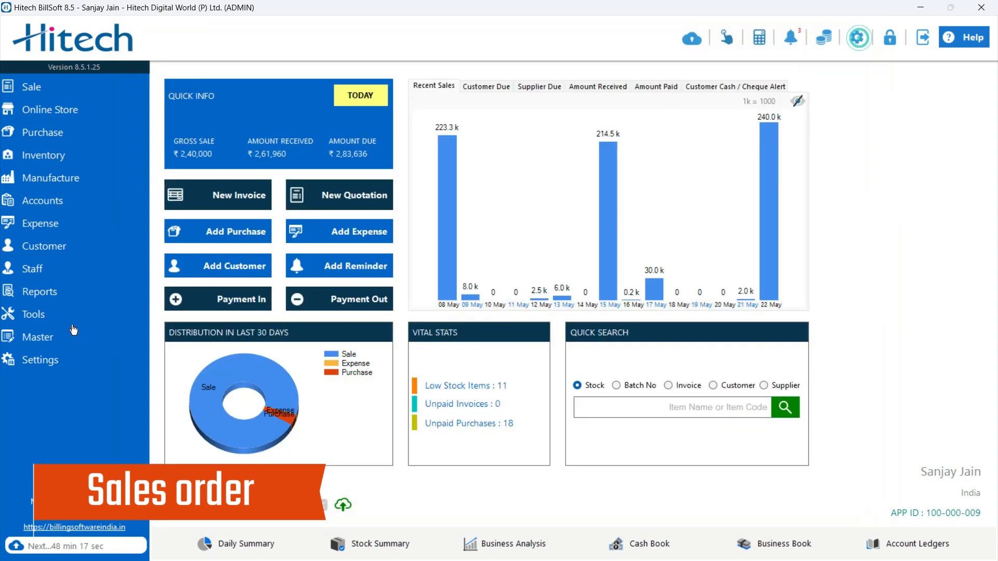
Open the application's printing settings, and dismiss the notice about the saved print information
left_click(857, 37)
left_click(178, 198)
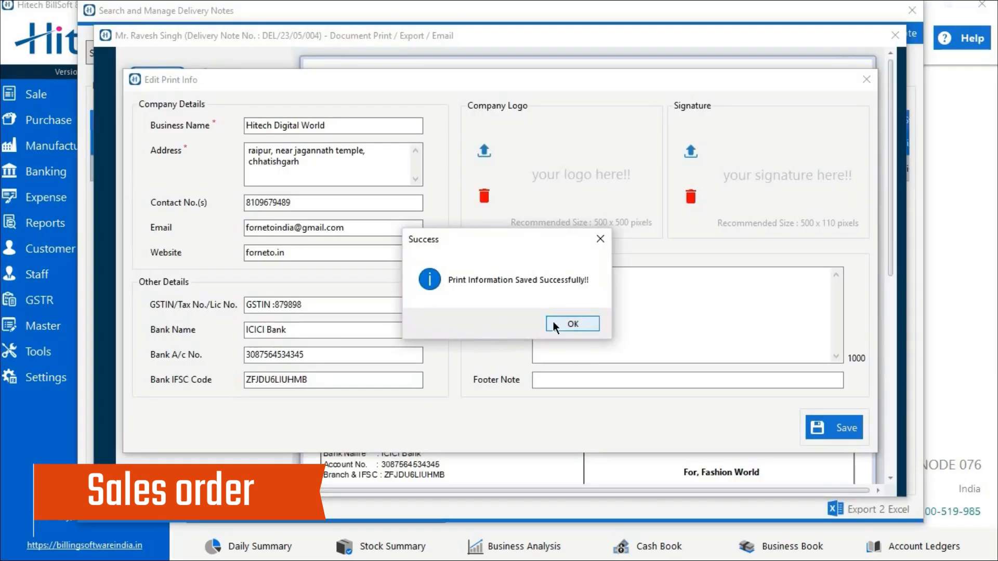
left_click(554, 323)
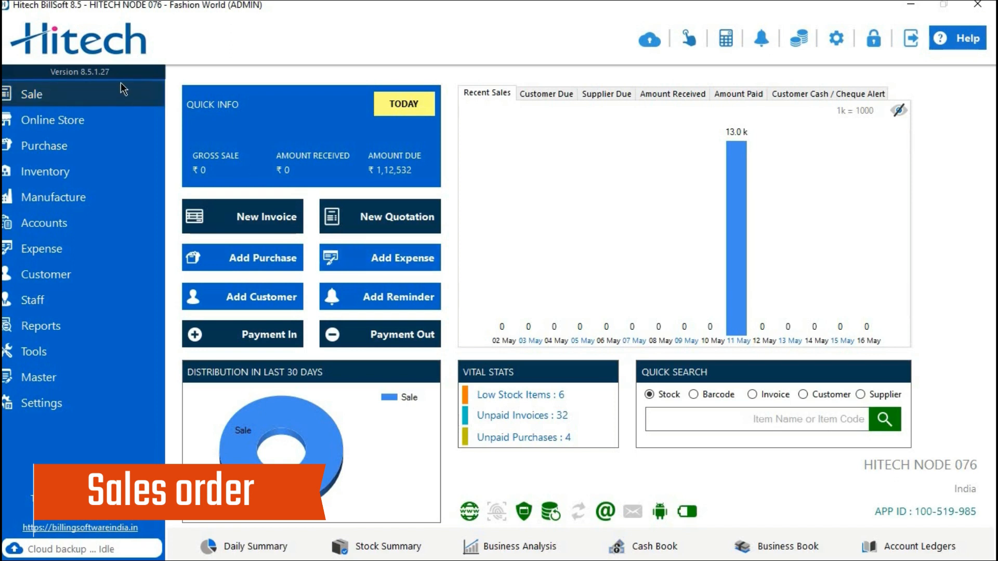
Convert the 15-May-2023 delivery note in the delivery note list to an invoice
left_click(129, 93)
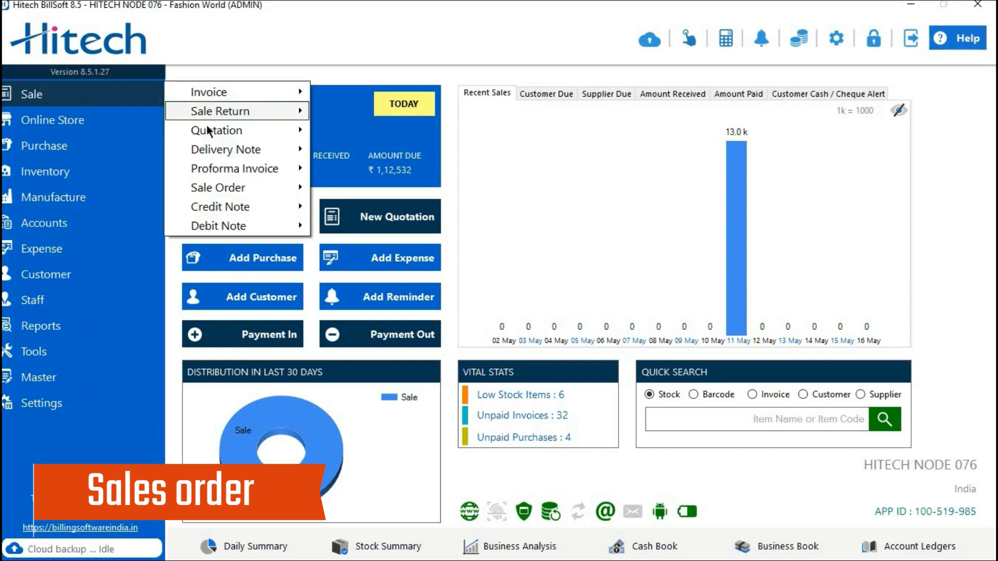
mouse_move(207, 149)
left_click(335, 170)
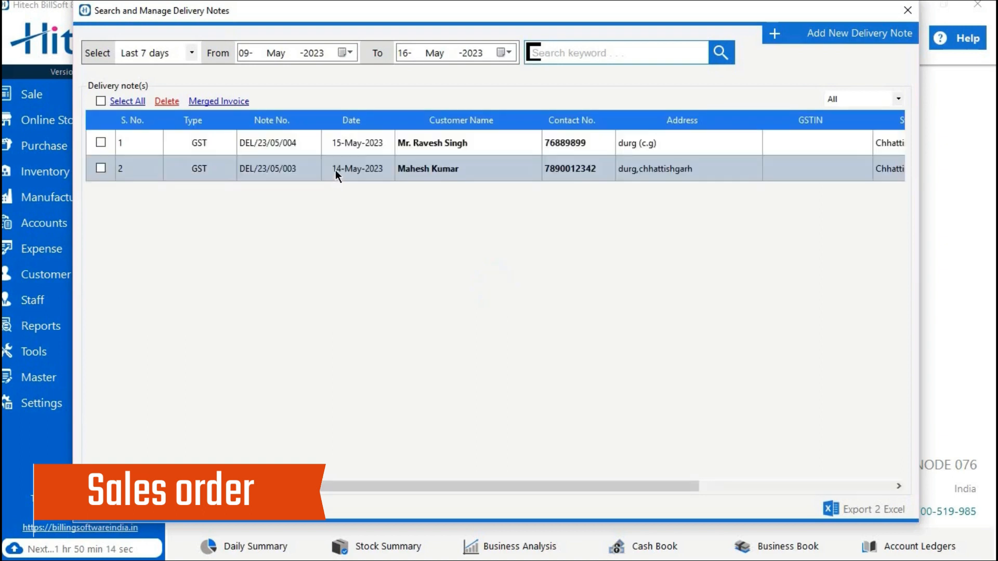
left_click(438, 148)
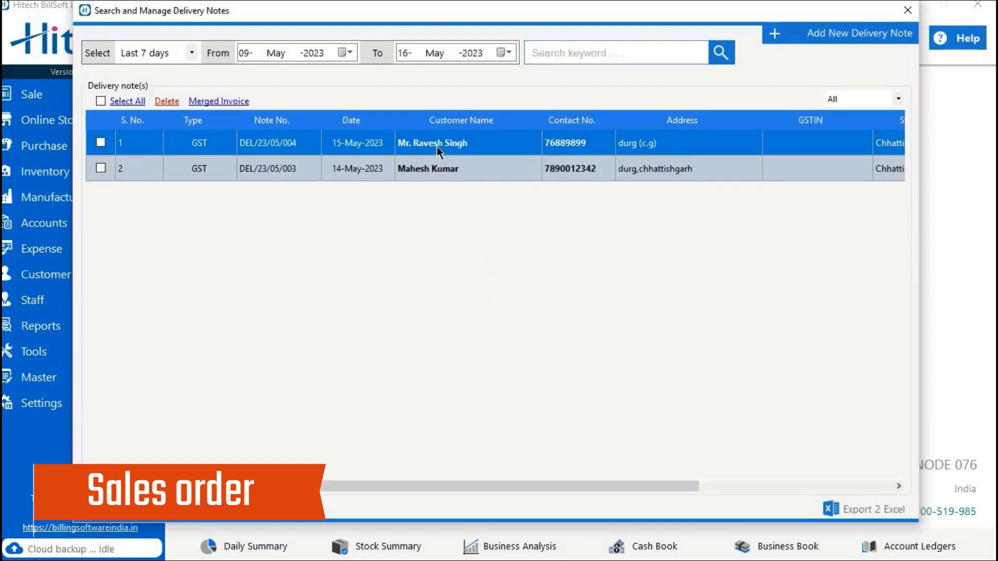
right_click(440, 153)
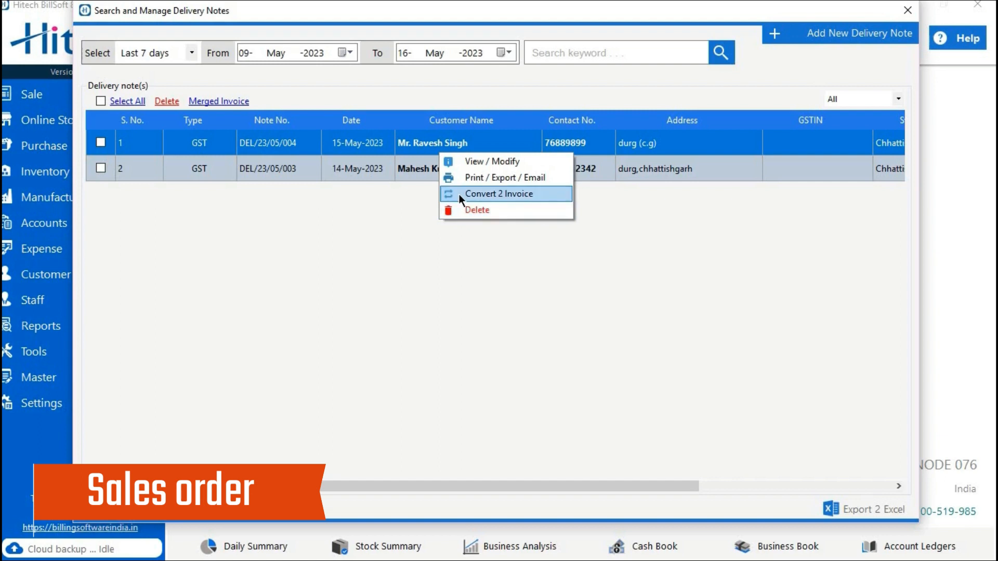
left_click(460, 197)
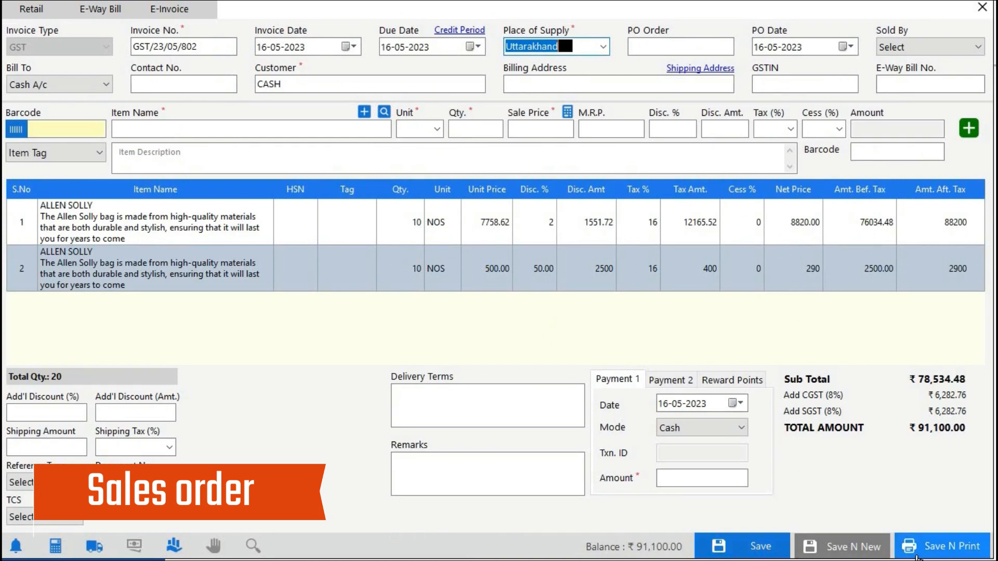
Set the cash payment amount to 91009 and save the converted invoice for printing
left_click(939, 546)
left_click(495, 325)
left_click(555, 326)
type("91009")
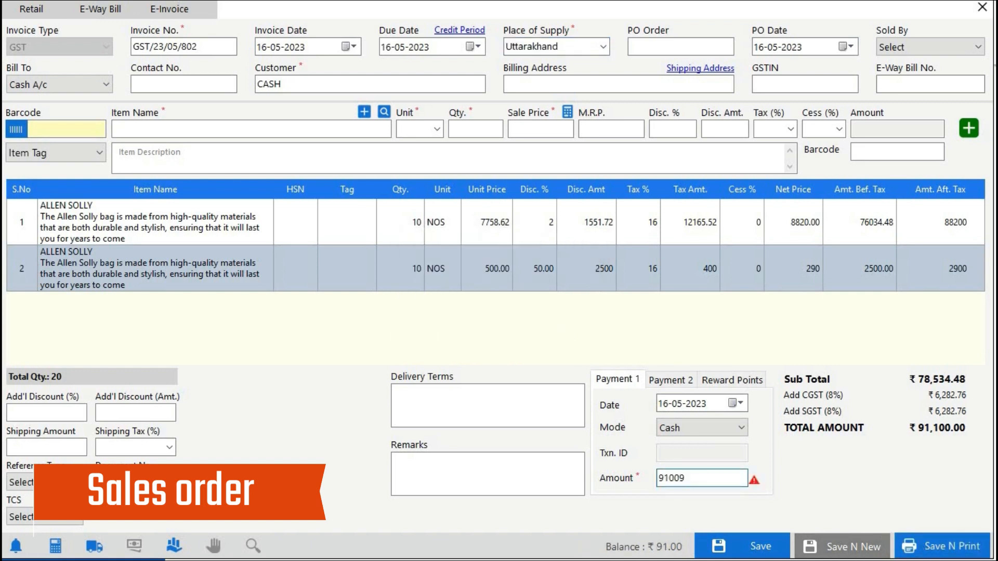
left_click(940, 546)
left_click(499, 323)
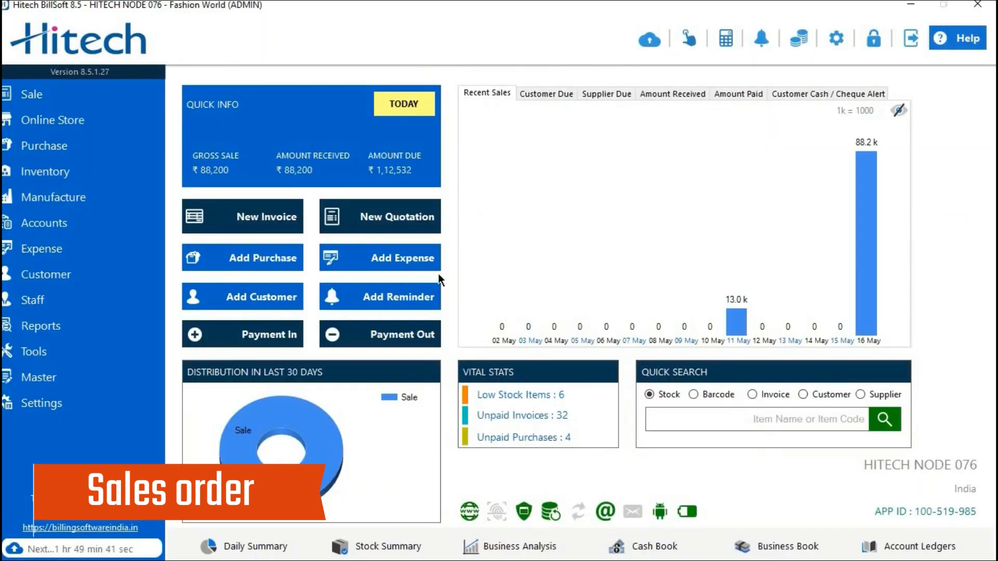
Select all delivery notes from the last 7 days in the delivery note list and merge them into one new invoice
left_click(91, 94)
mouse_move(187, 149)
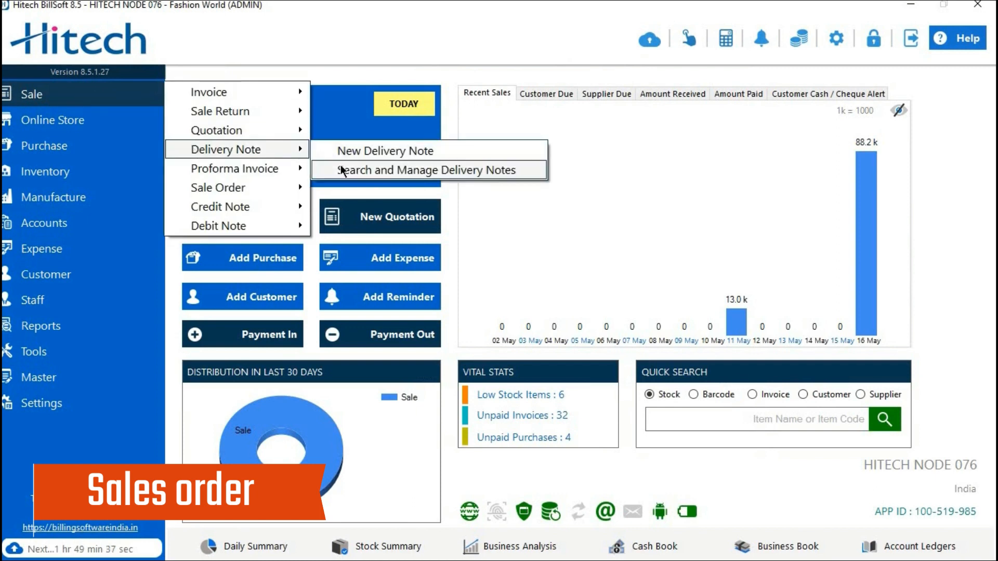
left_click(341, 170)
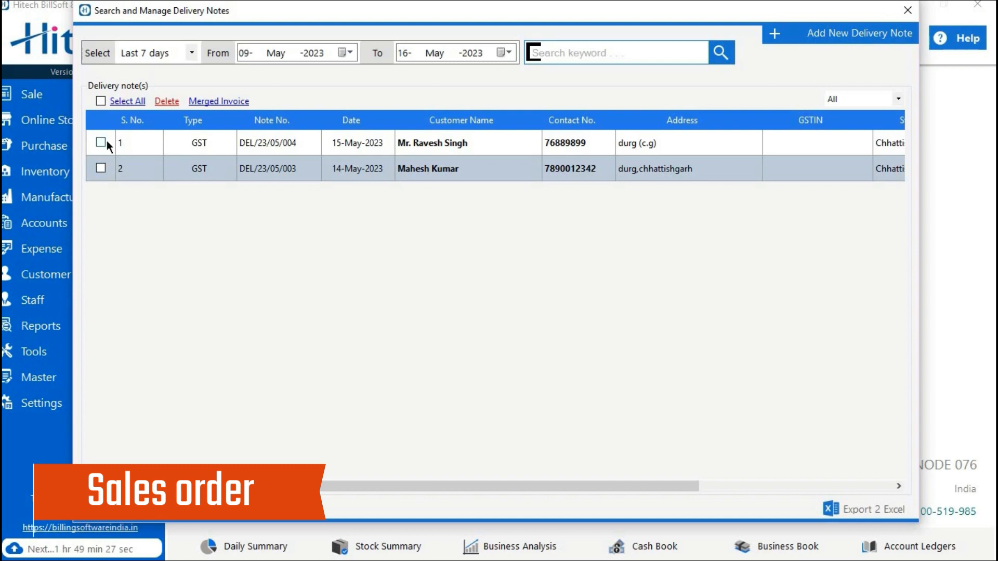
left_click(99, 102)
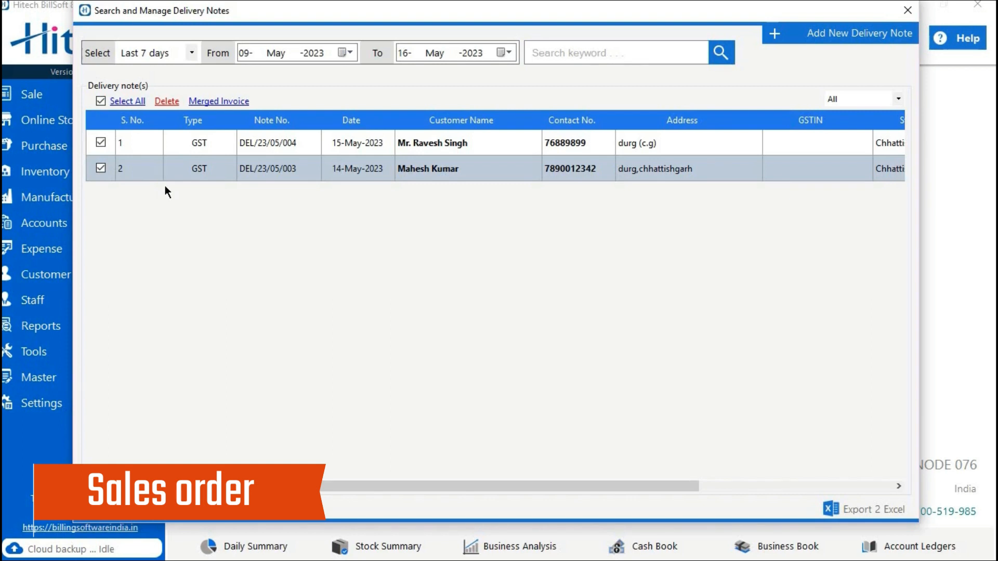
left_click(213, 102)
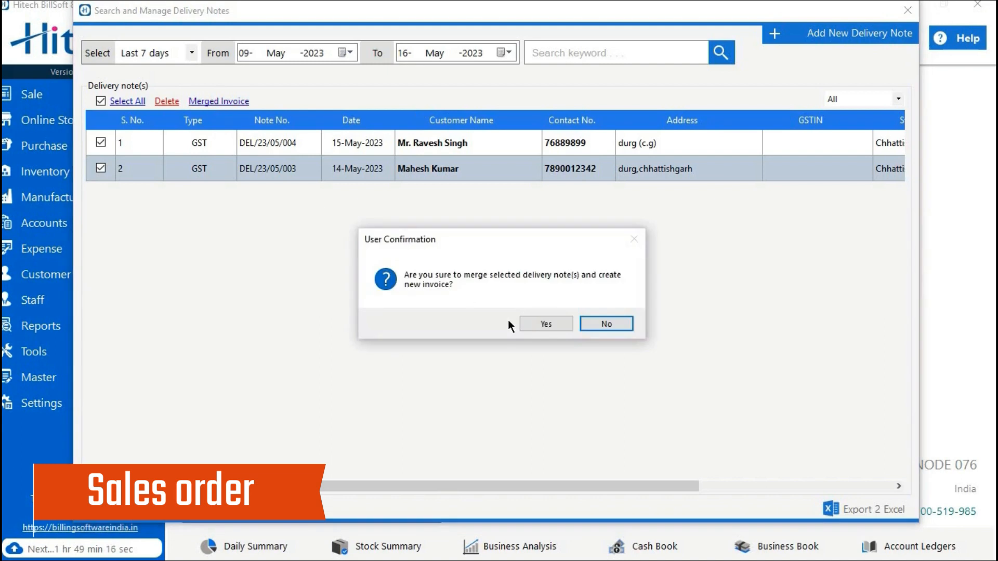
left_click(547, 323)
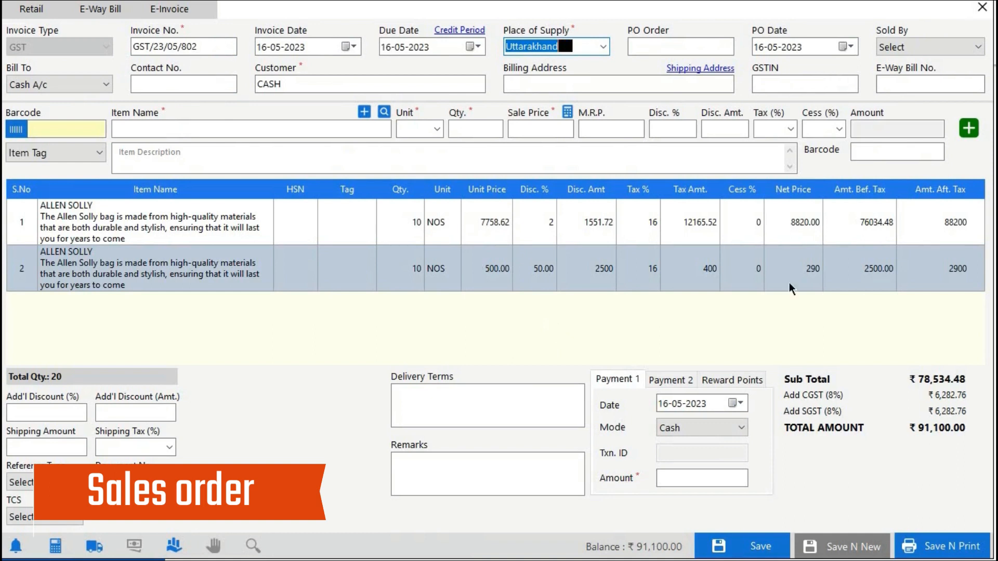
Set the merged invoice's cash payment amount to 91009 and save the invoice for printing
left_click(756, 547)
left_click(560, 325)
type("91009")
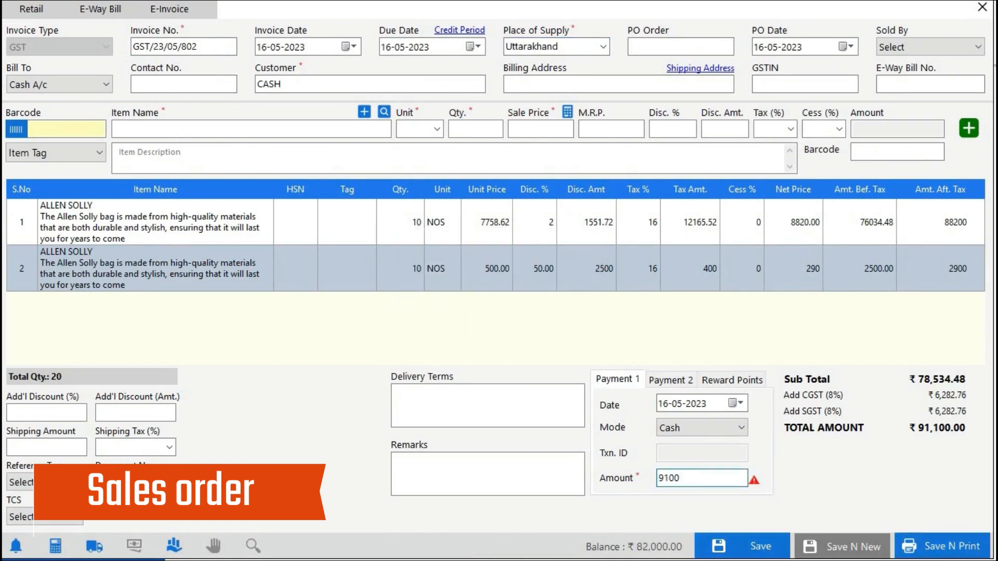
left_click(929, 546)
left_click(500, 324)
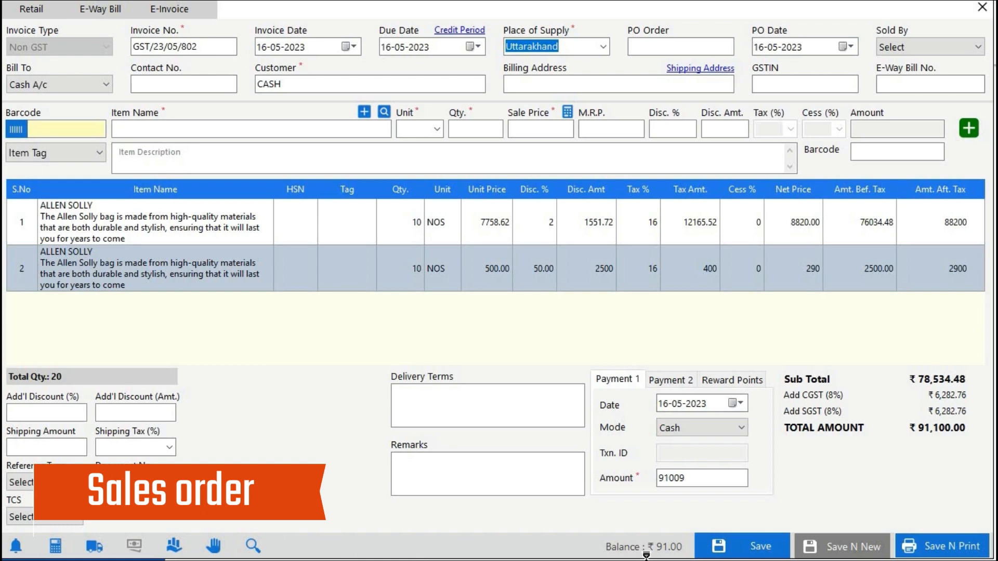
left_click(499, 323)
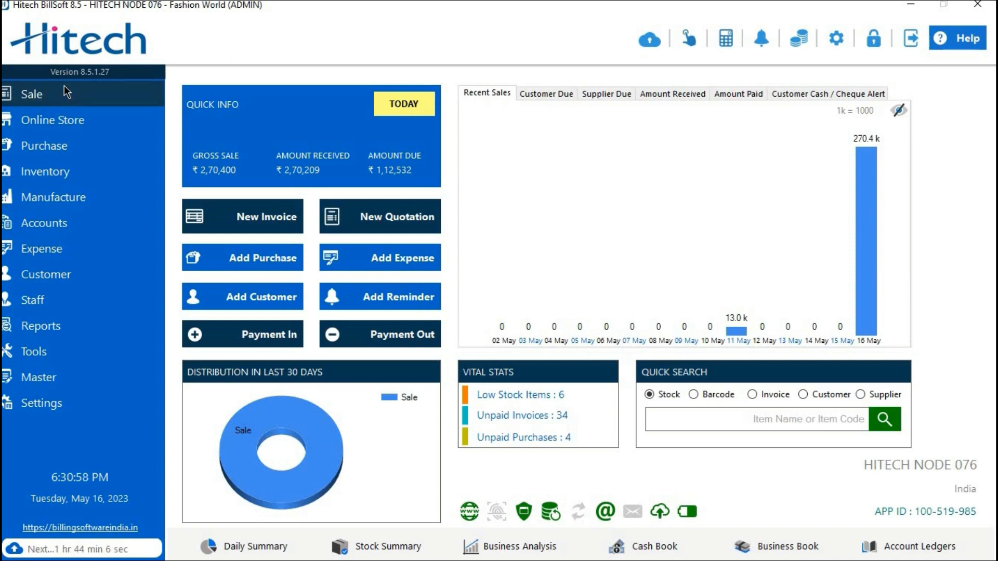
Start a new sale order and set its order type to GST
left_click(65, 87)
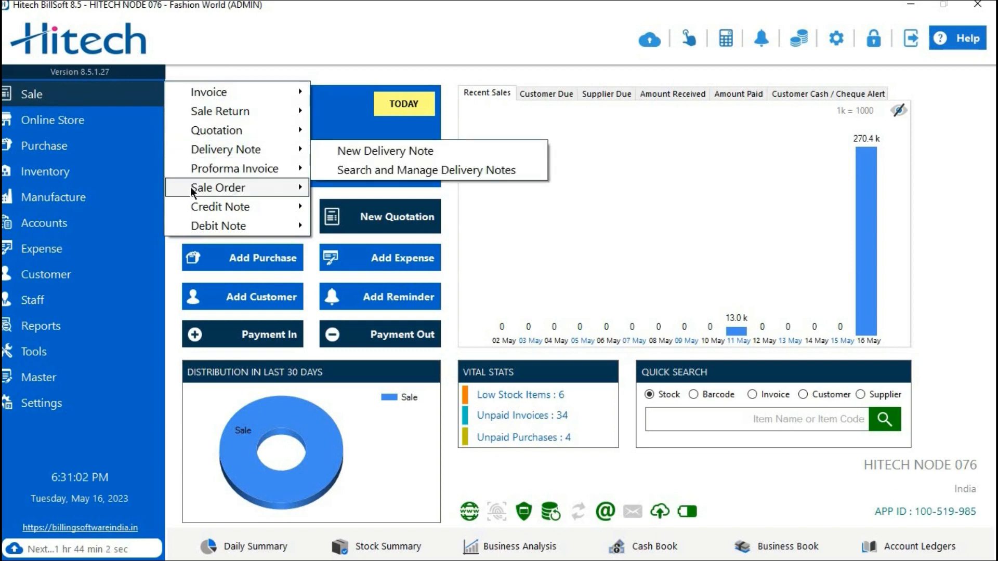
mouse_move(190, 188)
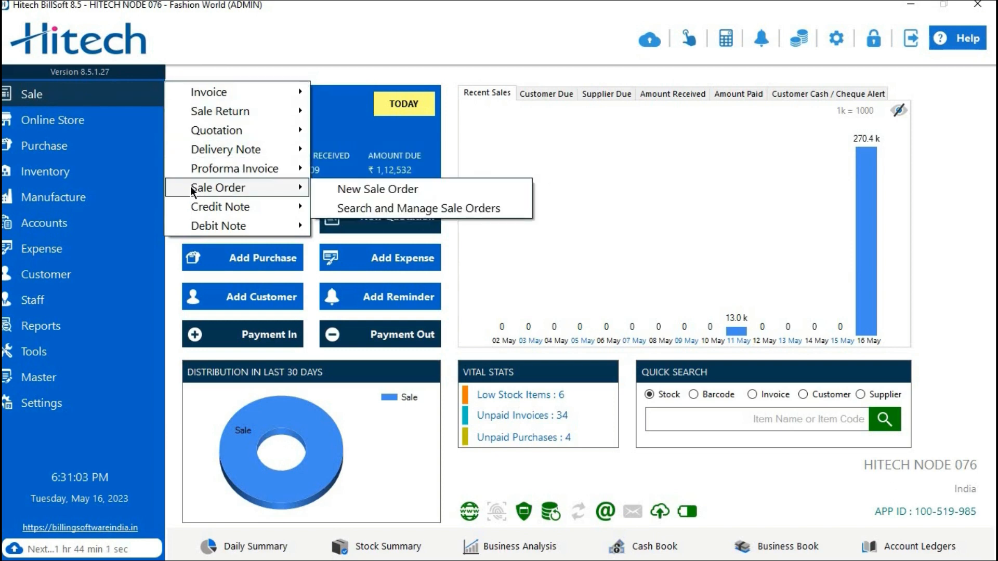
left_click(347, 192)
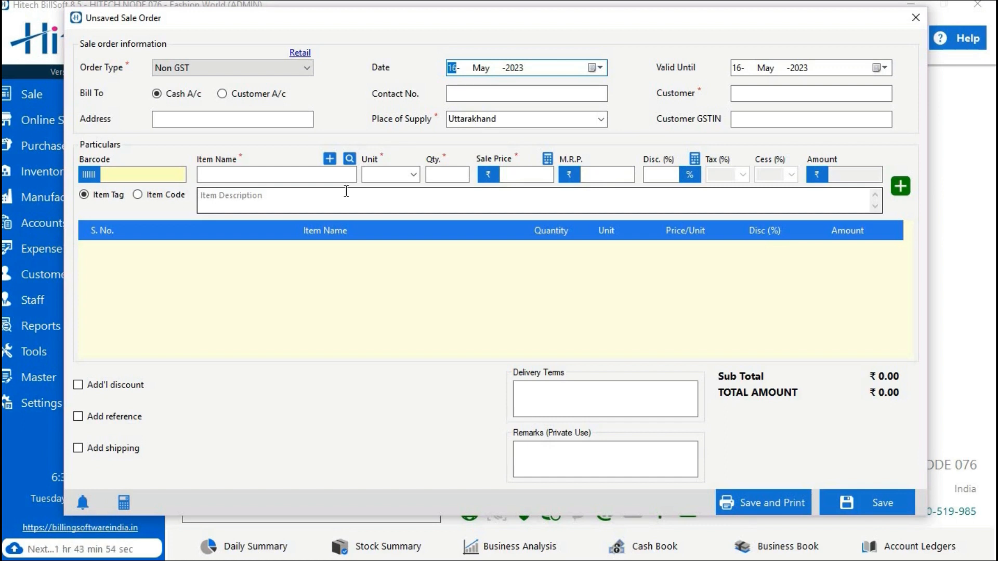
left_click(276, 73)
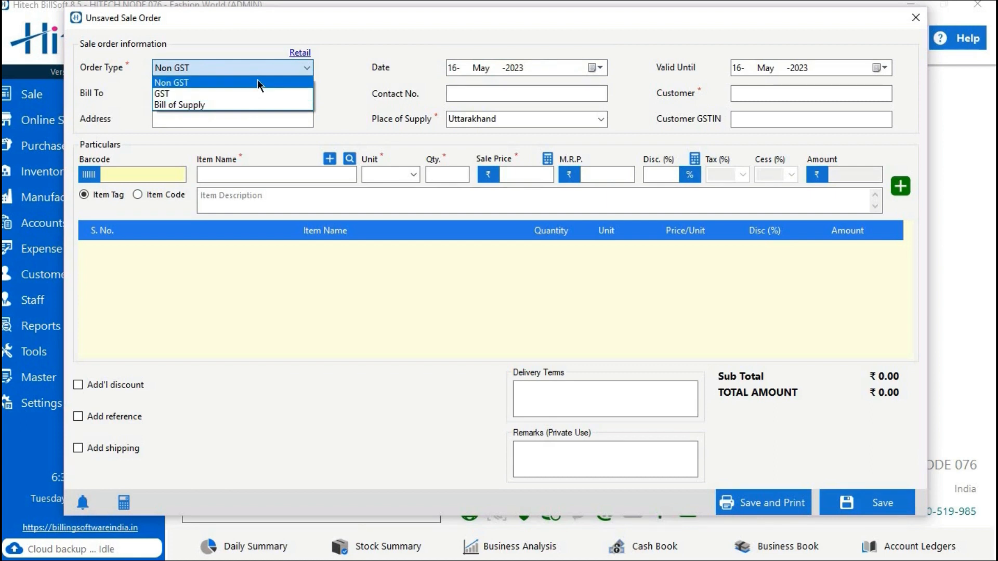
left_click(246, 95)
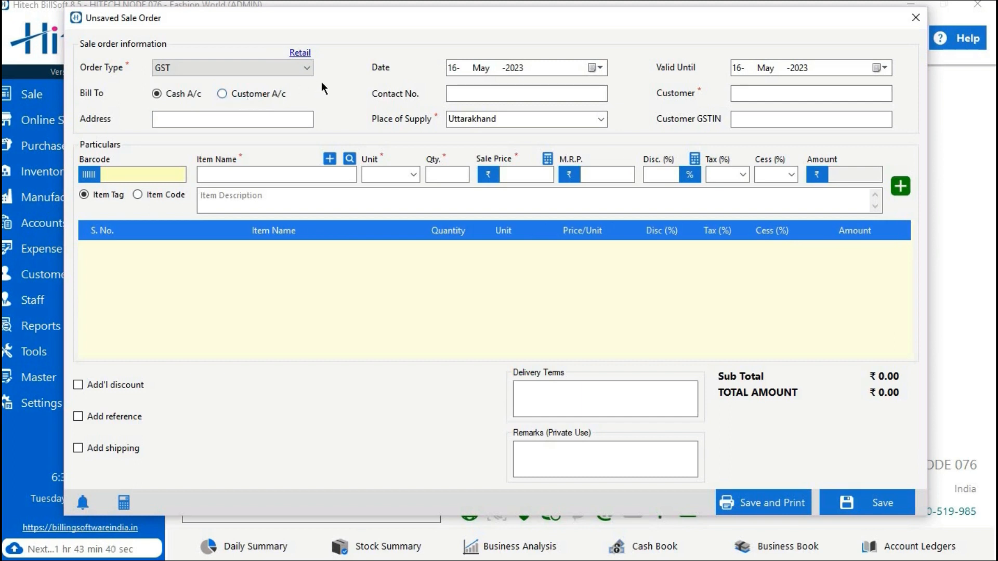
Set the sale order date to 16 May 2023 and its validity to 20 May 2023
left_click(594, 68)
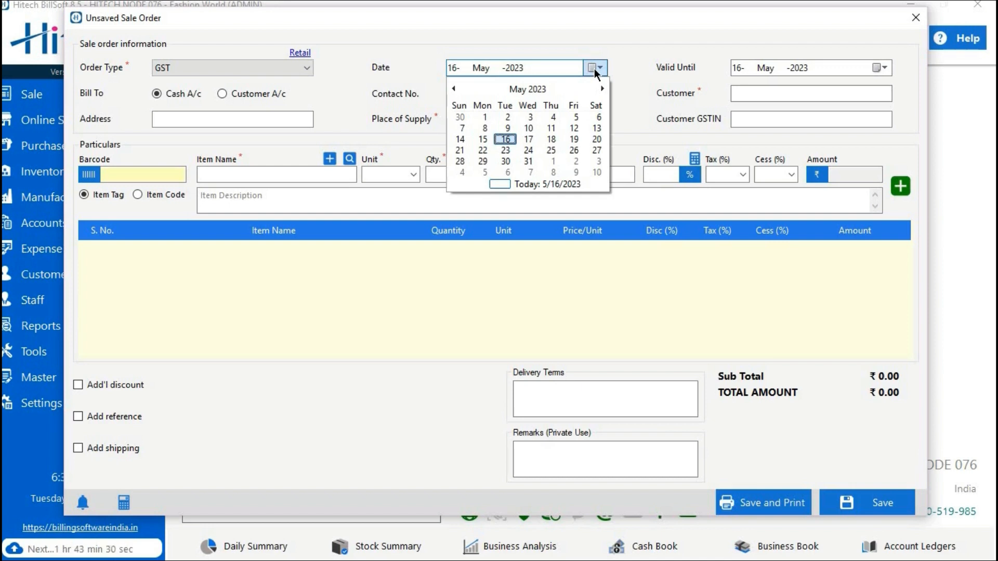
left_click(506, 139)
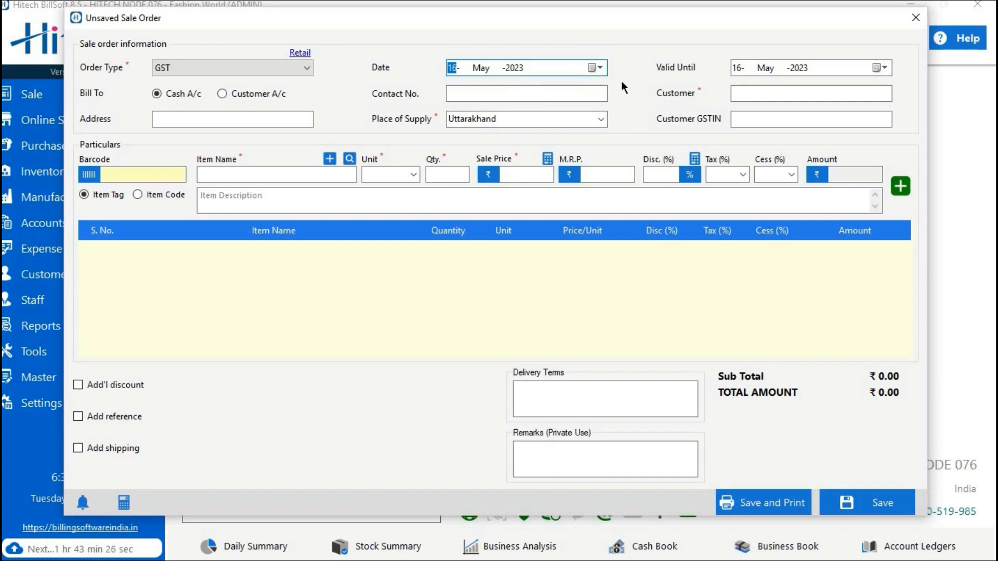
left_click(883, 68)
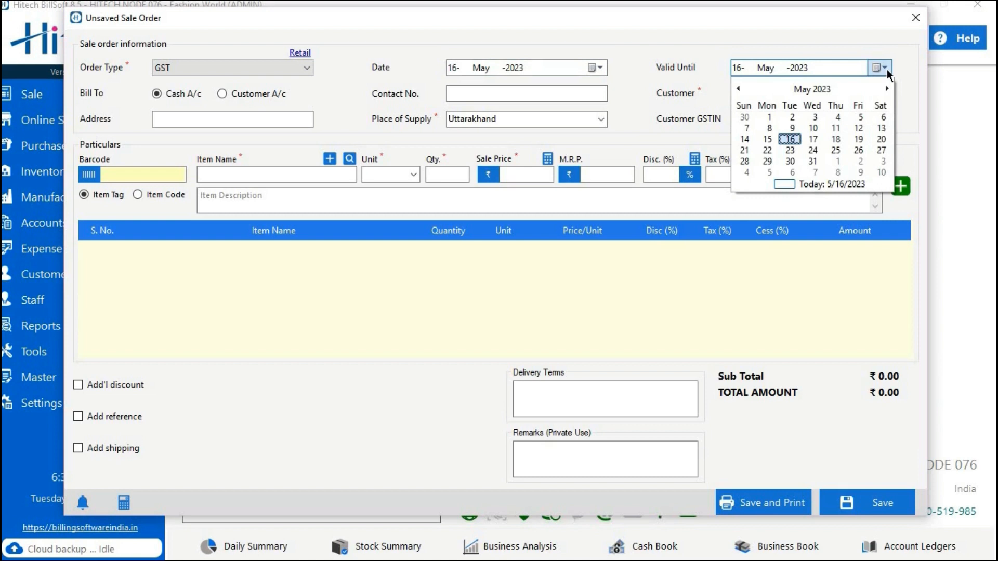
left_click(872, 140)
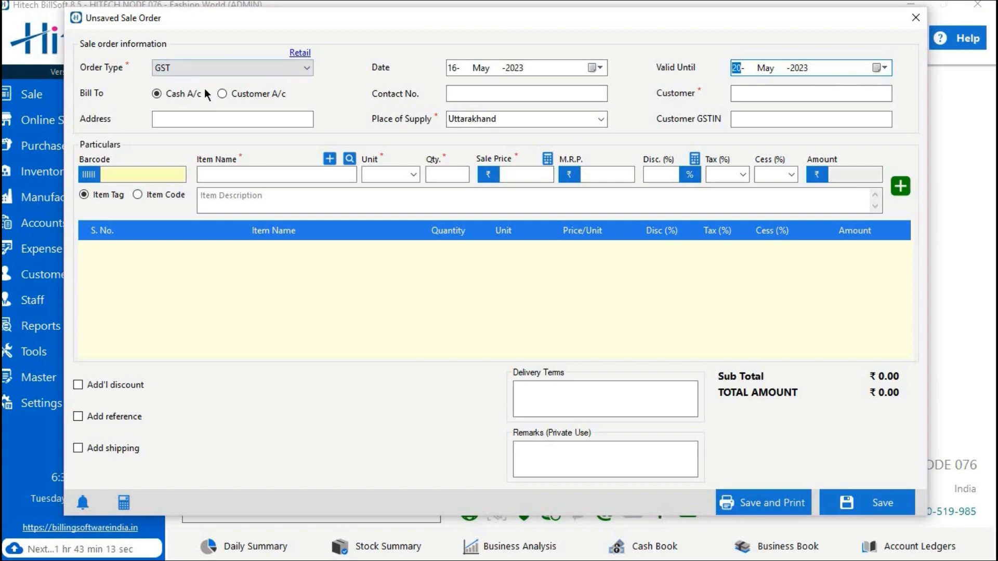
Bill the sale order to Customer A/c and choose the customer from the existing customers
left_click(185, 94)
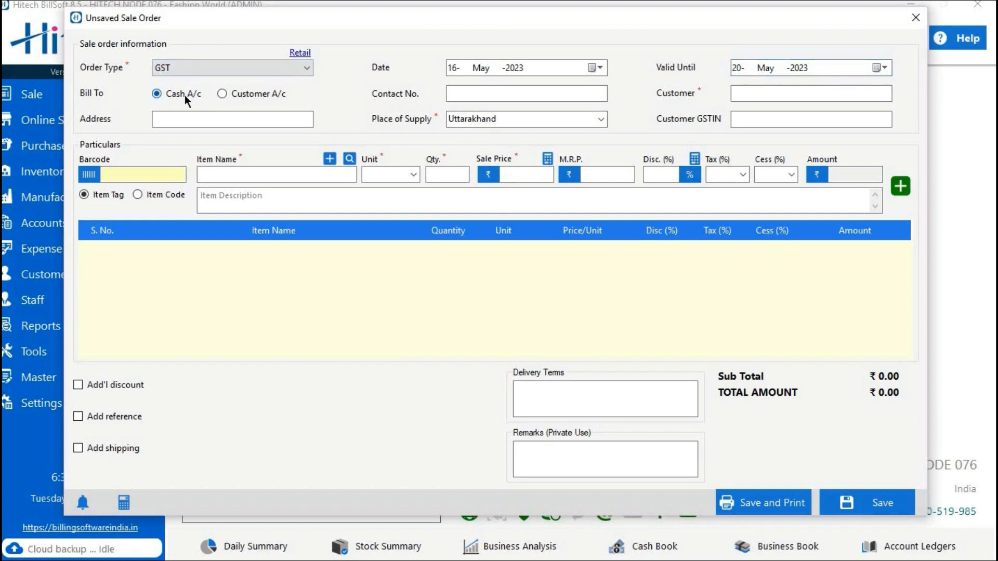
left_click(246, 95)
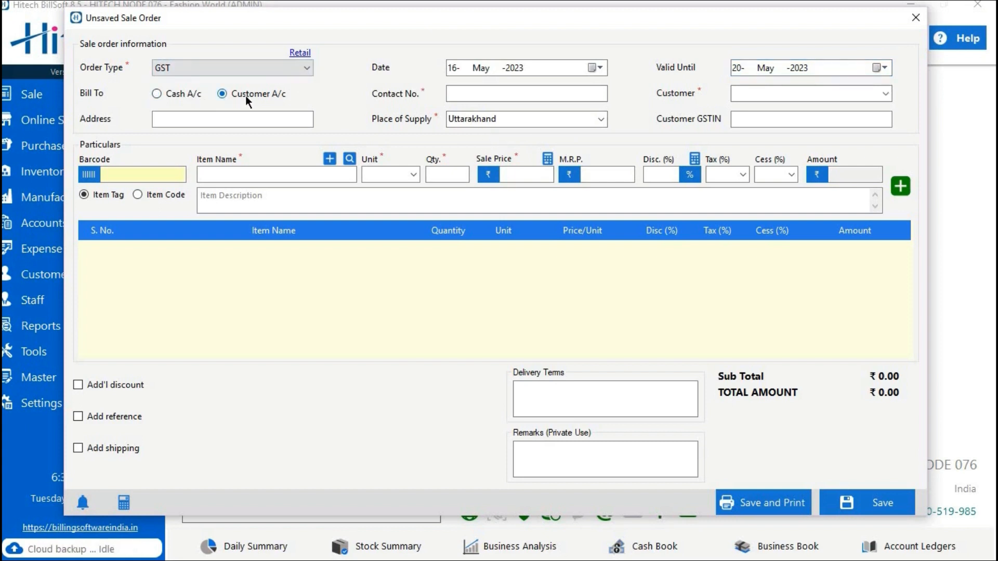
left_click(186, 95)
left_click(232, 98)
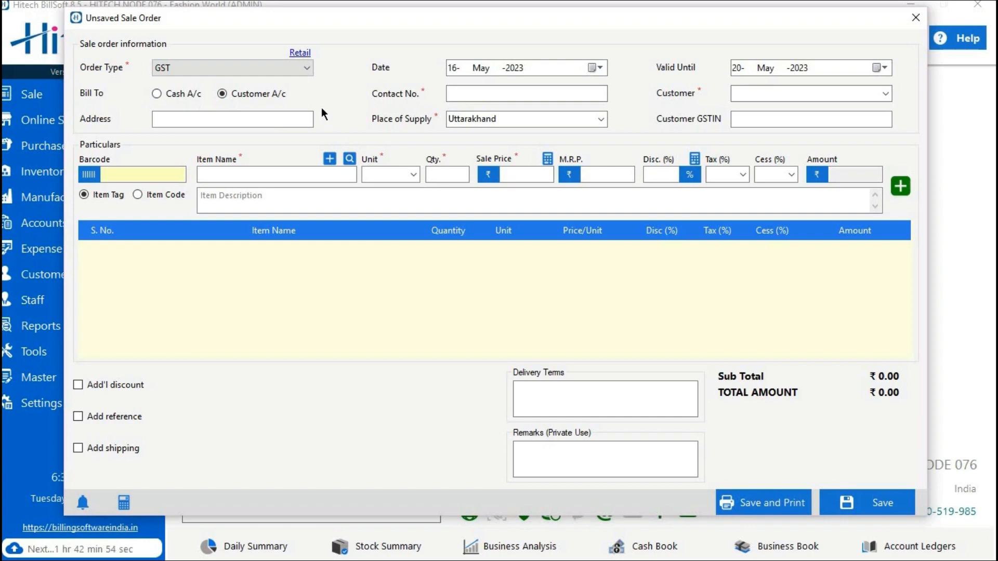
left_click(555, 90)
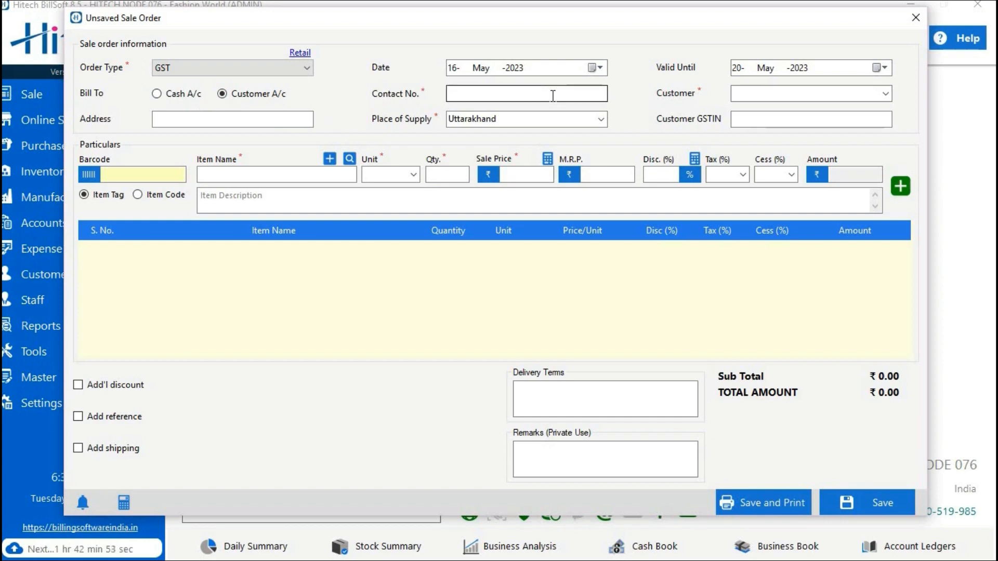
left_click(734, 93)
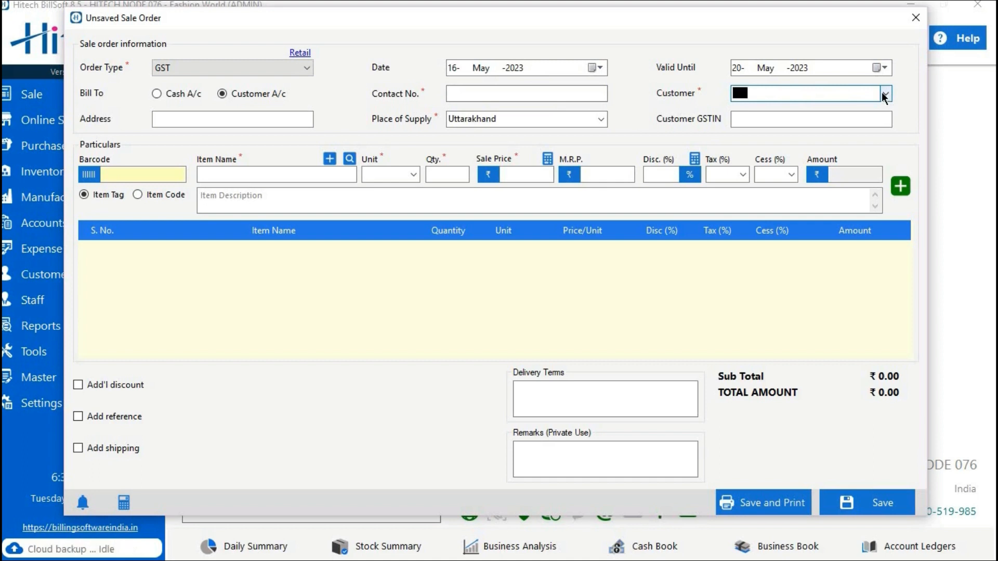
left_click(884, 95)
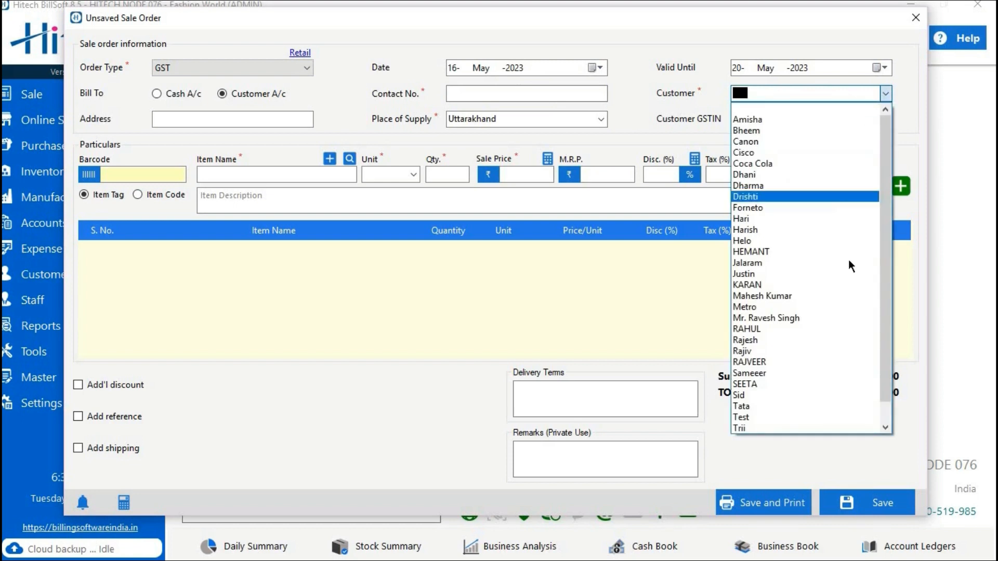
left_click(806, 296)
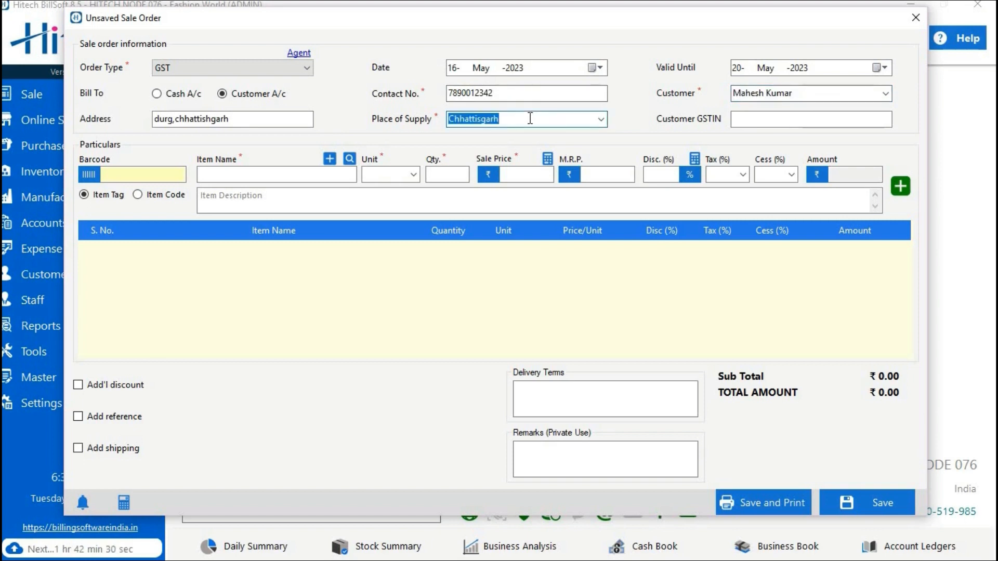
Choose Chhattisgarh as the sale order's place of supply, leaving the customer GSTIN blank
left_click(601, 119)
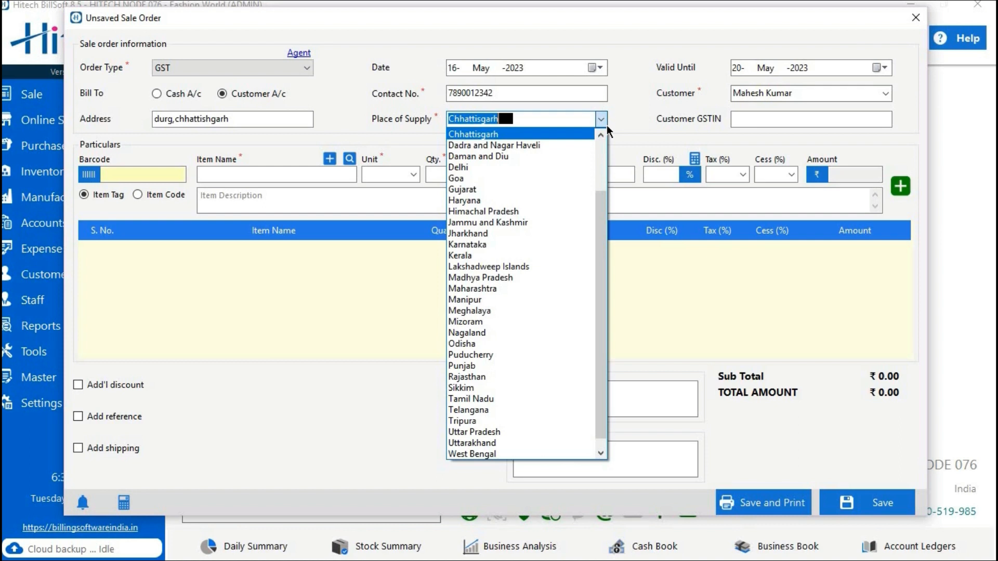
left_click(560, 133)
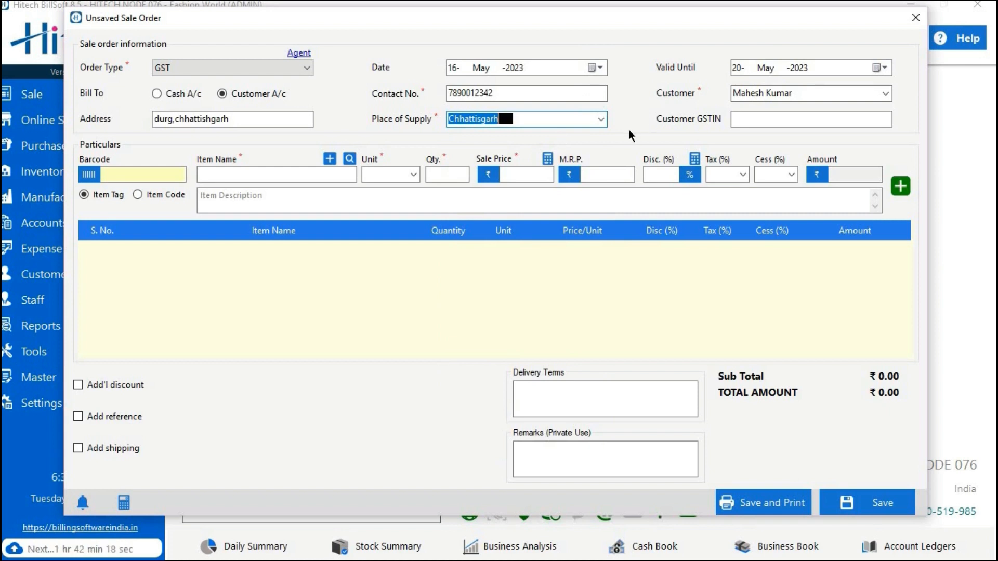
left_click(774, 119)
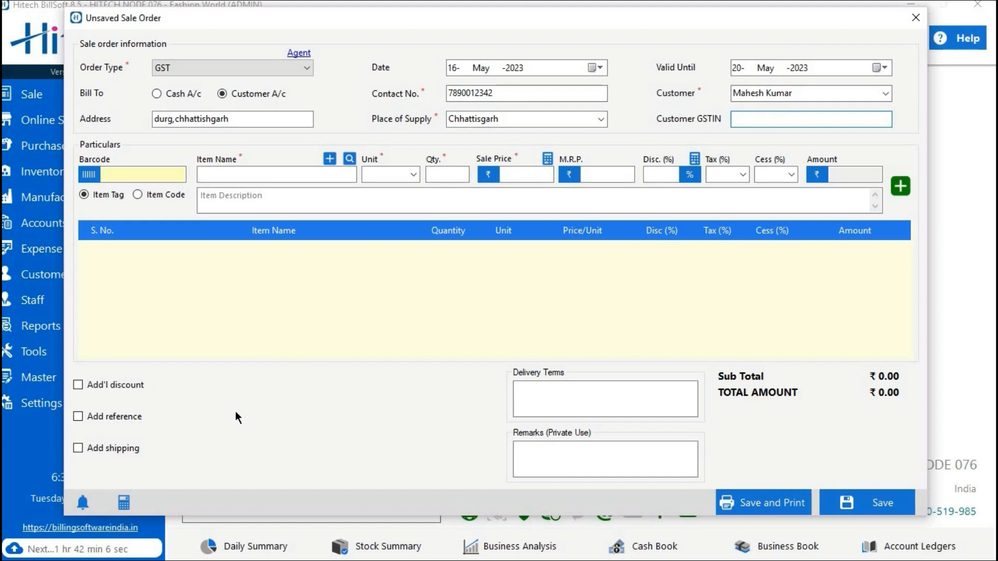
Switch item entry to Item Code and pick Kurti Embriodered as the order item by searching for "m"
left_click(133, 175)
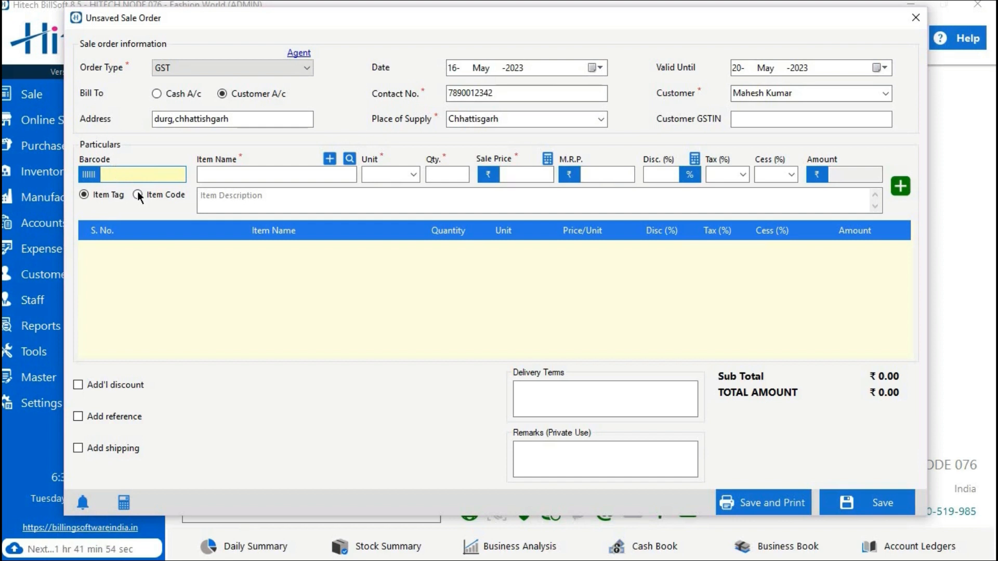
left_click(158, 201)
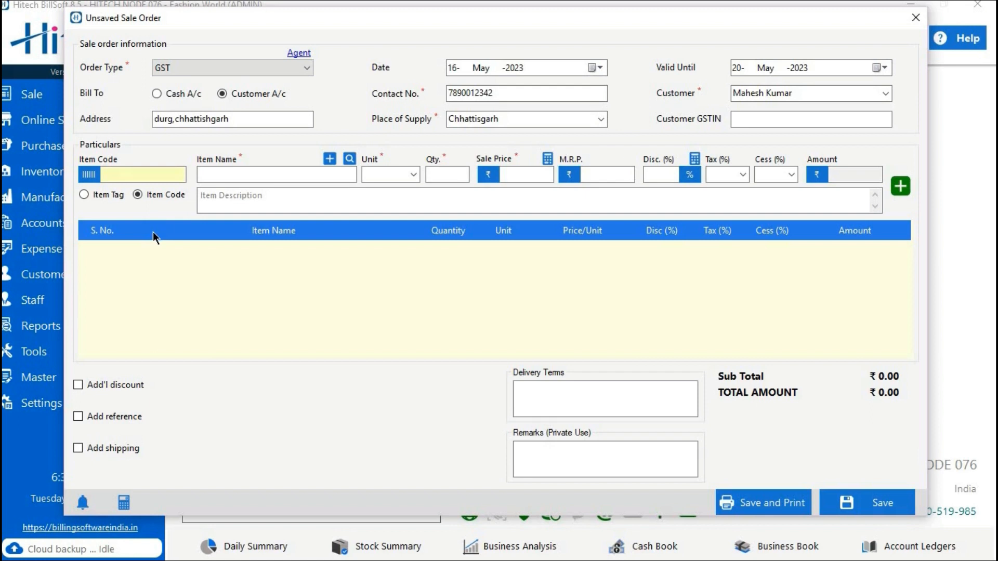
left_click(268, 175)
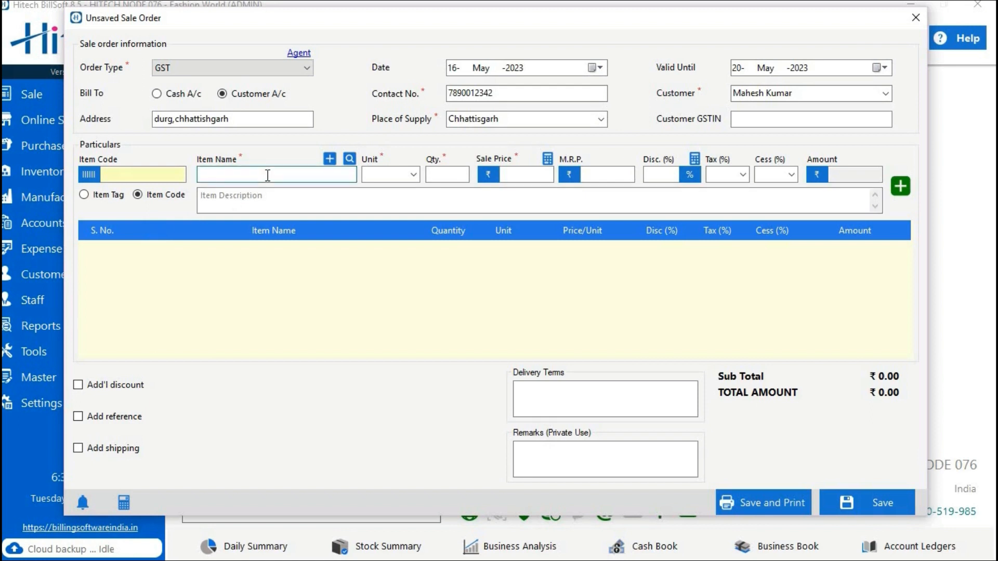
type("m")
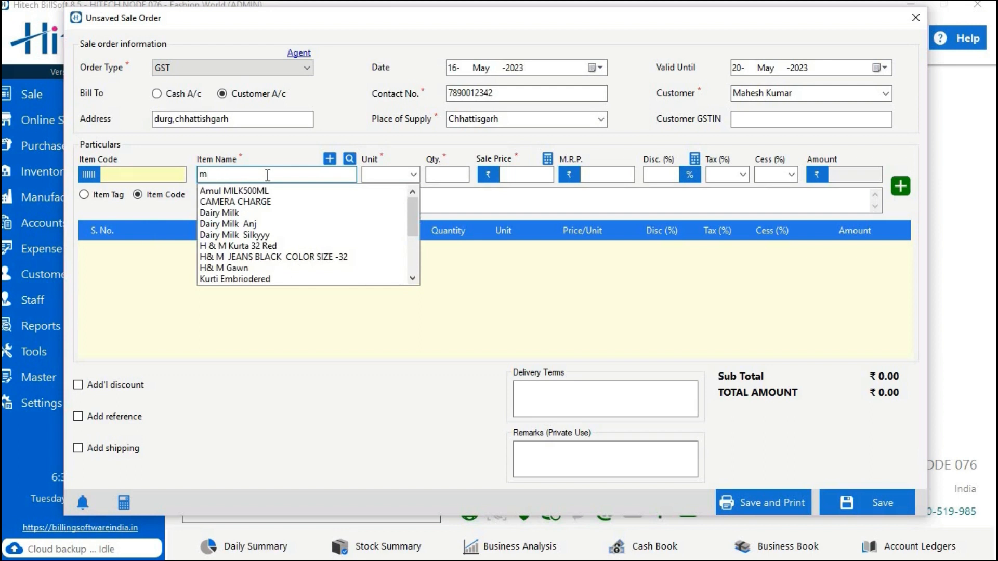
left_click(279, 279)
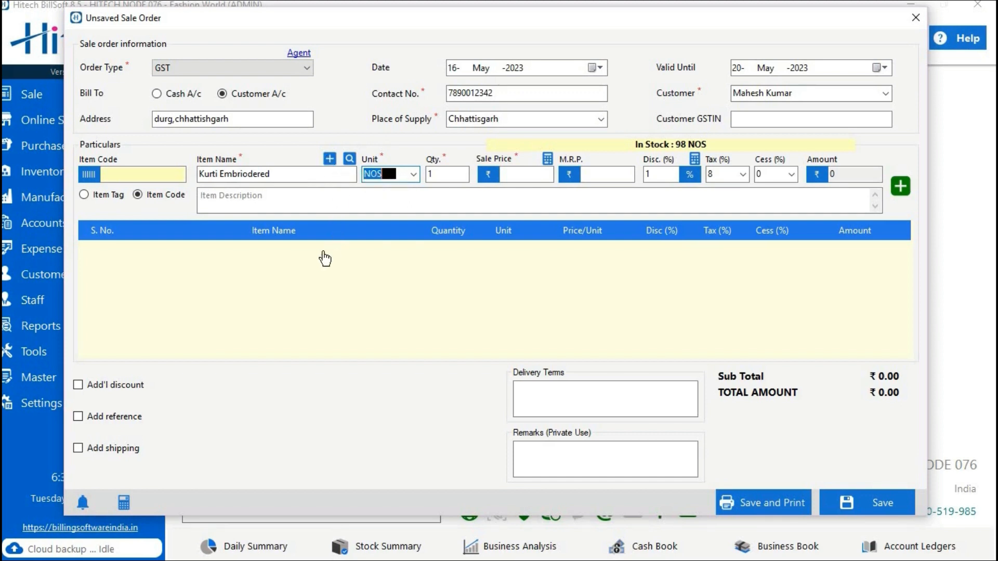
View the new-product form and the item search window from the order's item entry, closing each without entering anything
left_click(331, 156)
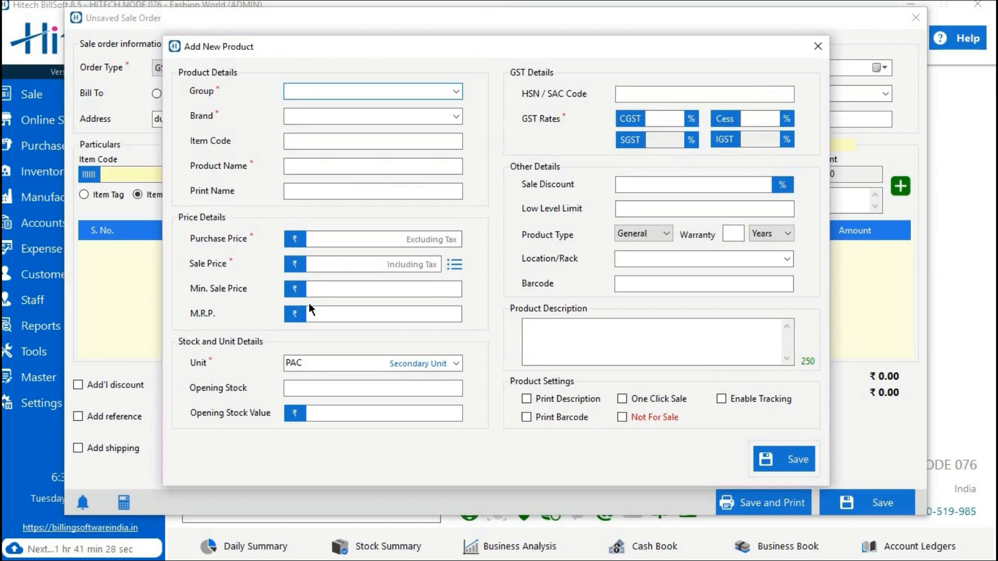
left_click(815, 45)
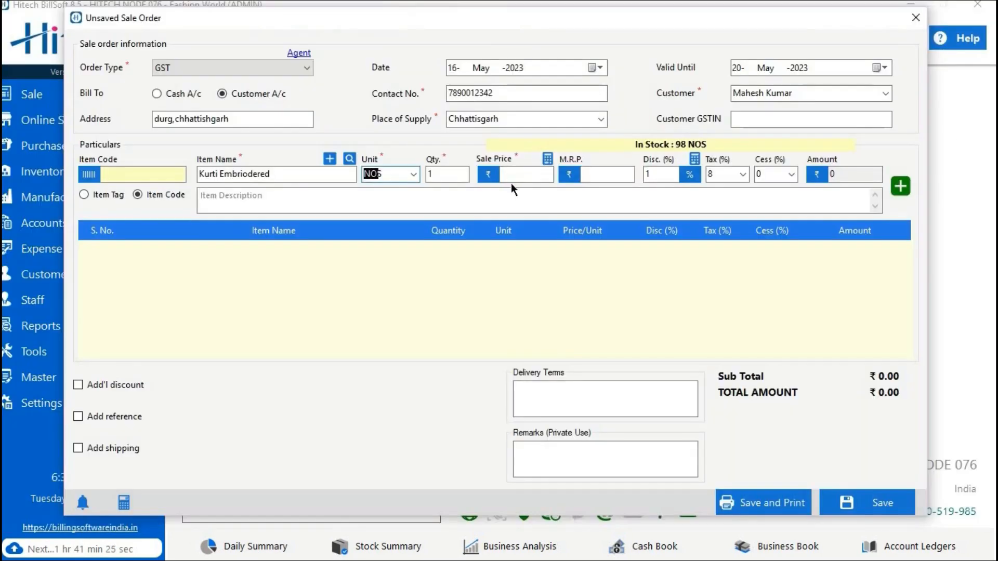
left_click(349, 159)
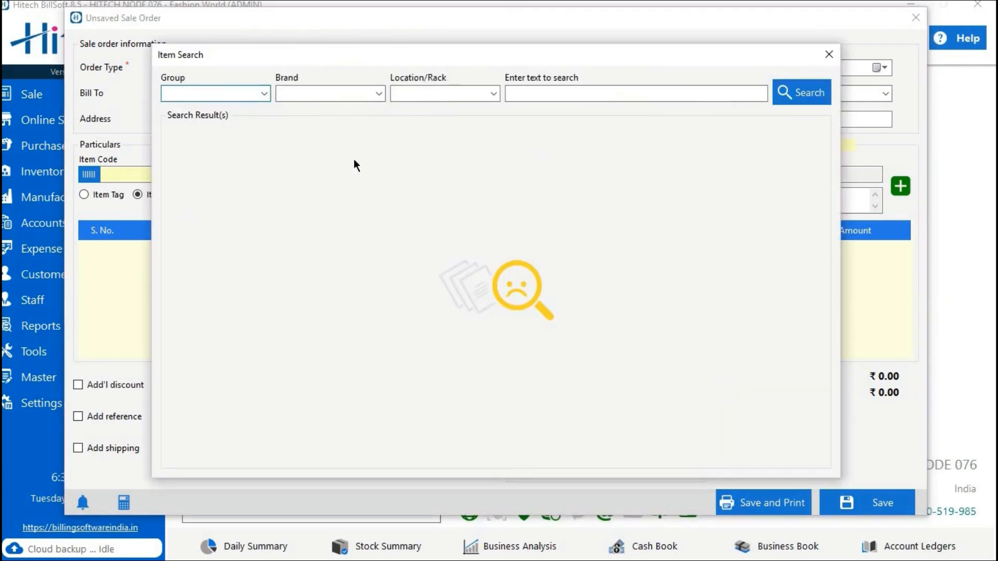
left_click(826, 52)
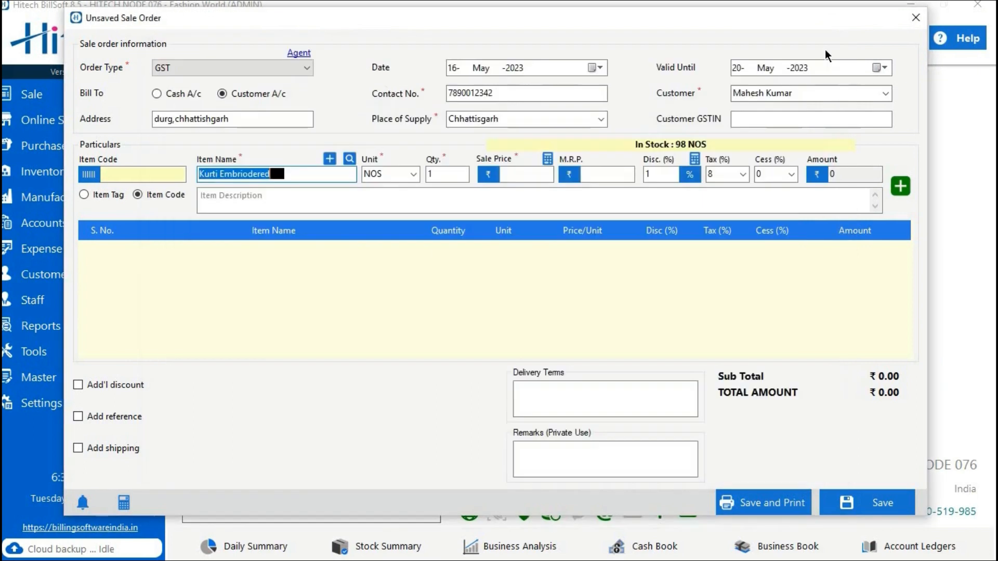
Keep NOS as the unit for the Kurti Embriodered item and set its quantity to 10
left_click(322, 174)
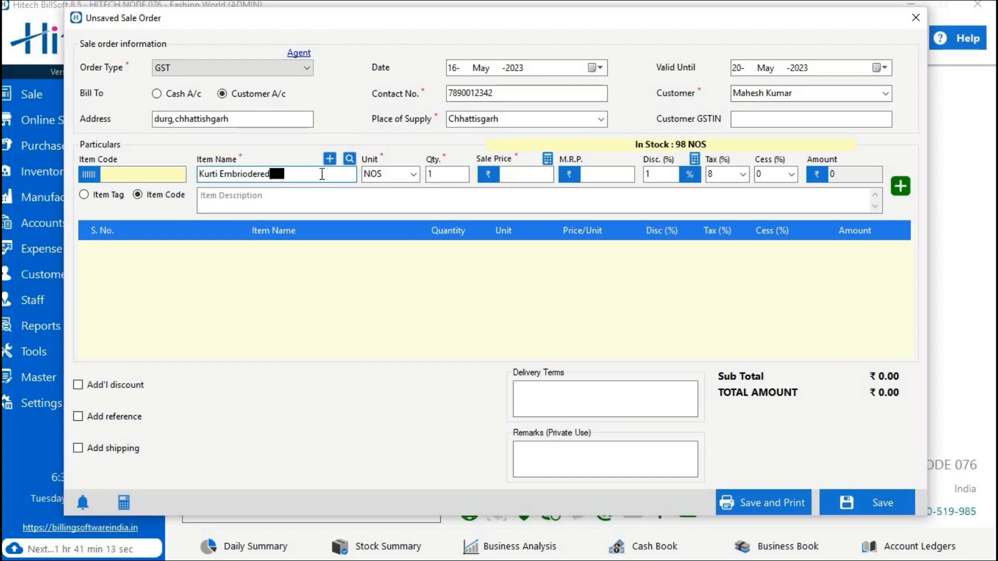
left_click(408, 172)
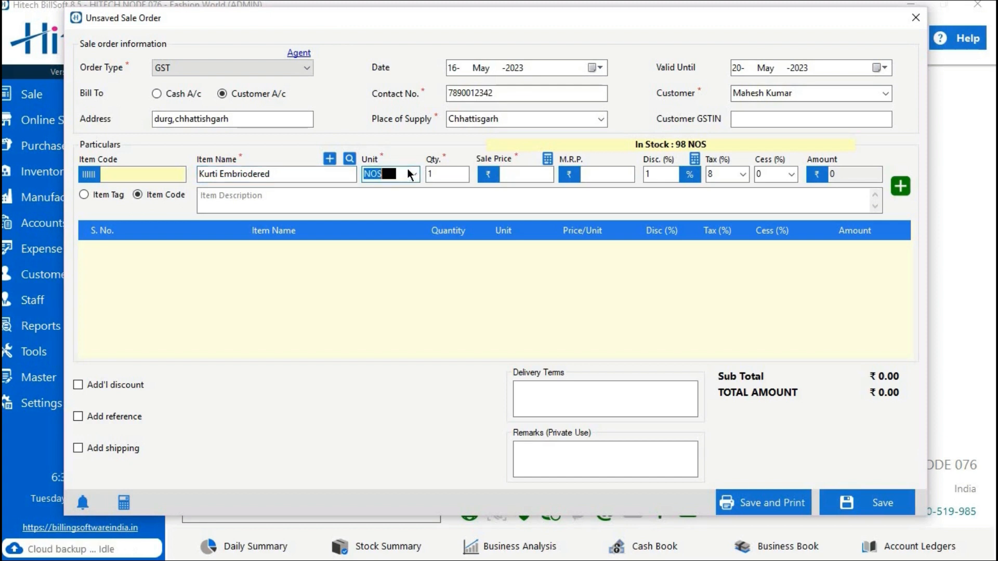
left_click(411, 179)
left_click(411, 179)
left_click(445, 174)
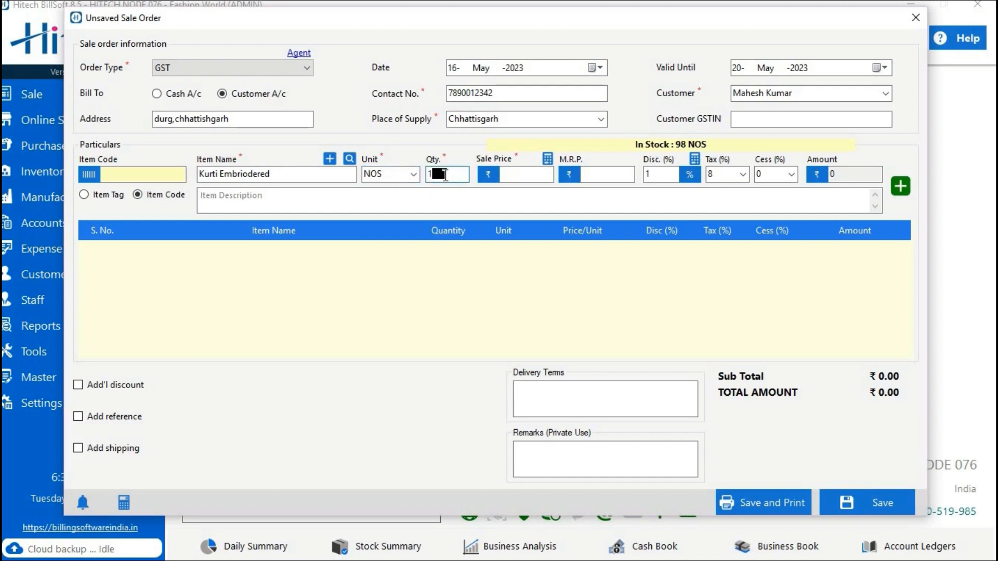
type("0")
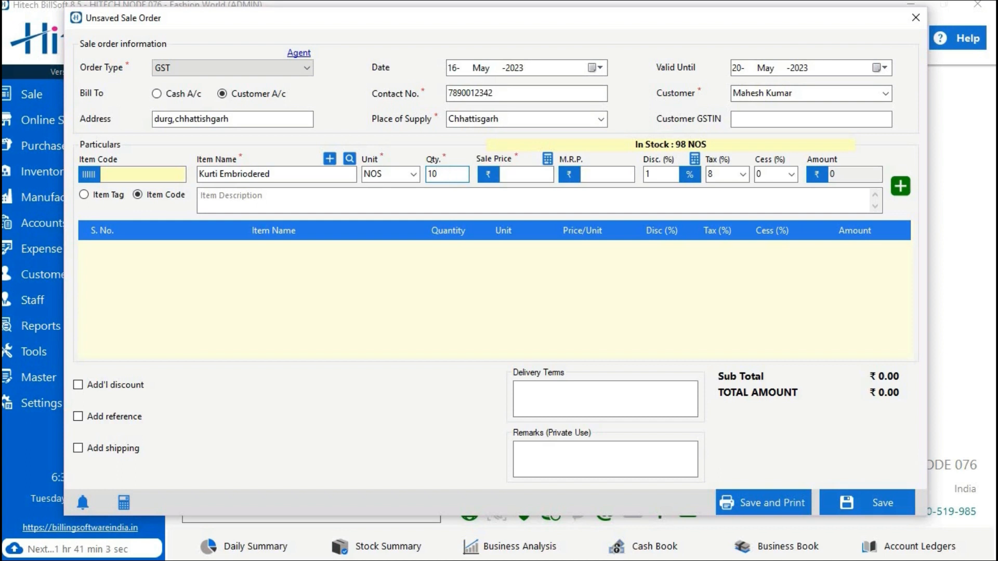
Set the kurti's sale price to 800 and its M.R.P. to 1000, keeping the 1% discount and 8% tax
left_click(523, 174)
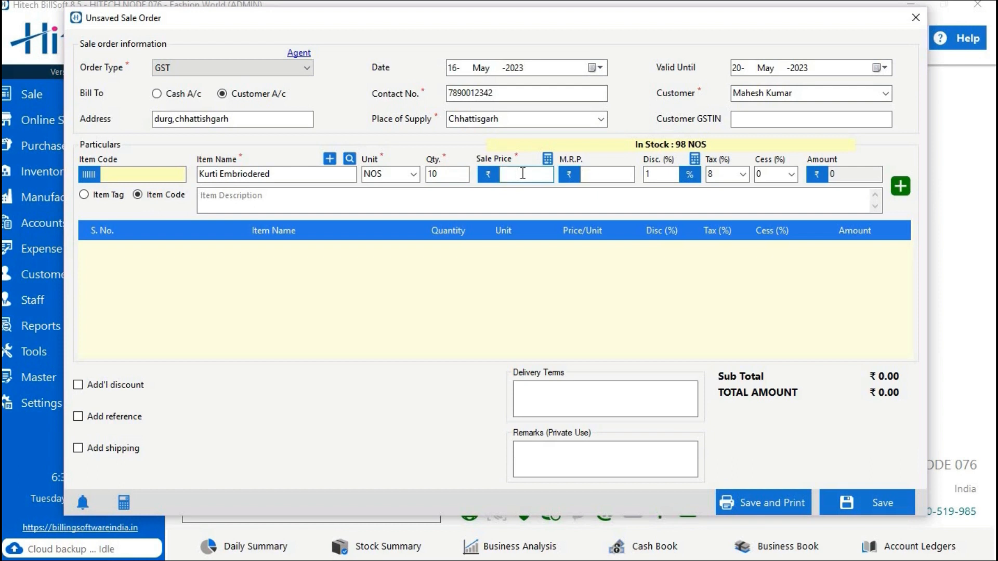
type("800")
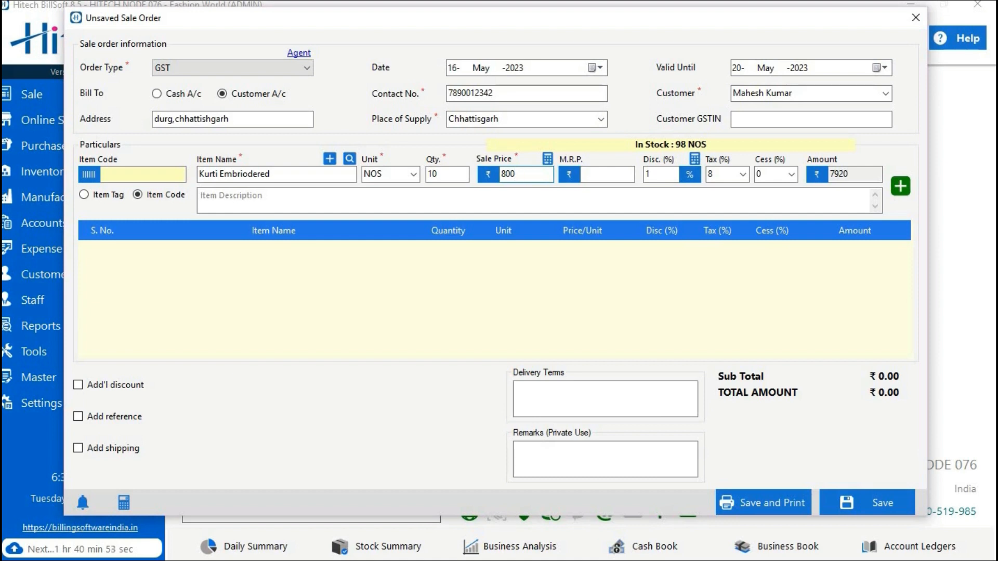
left_click(612, 175)
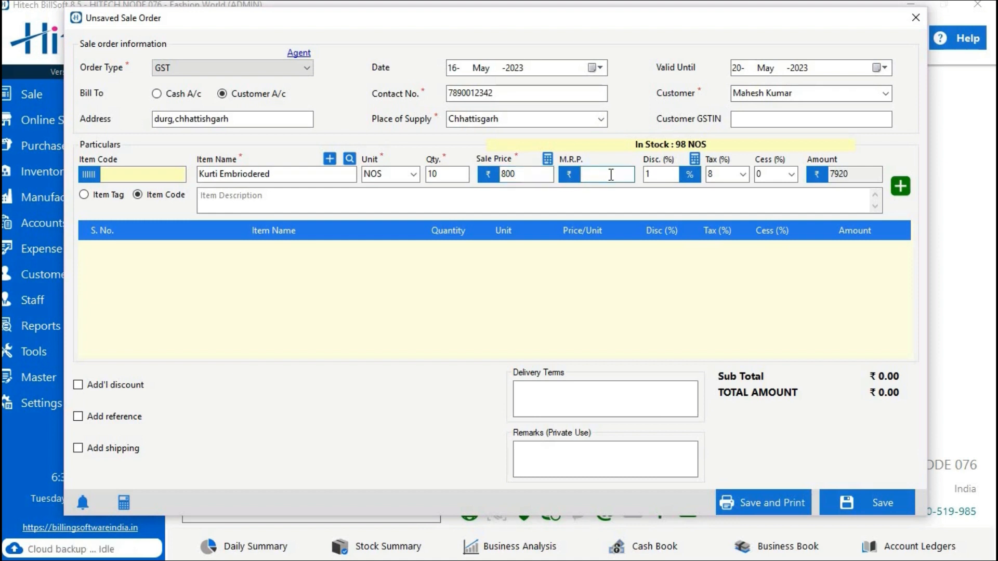
type("1000")
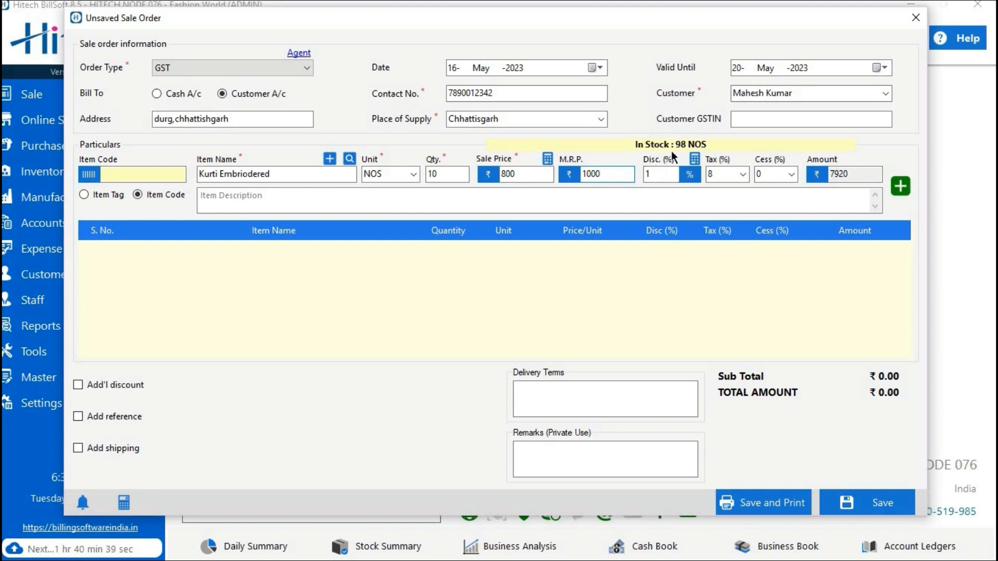
left_click(665, 176)
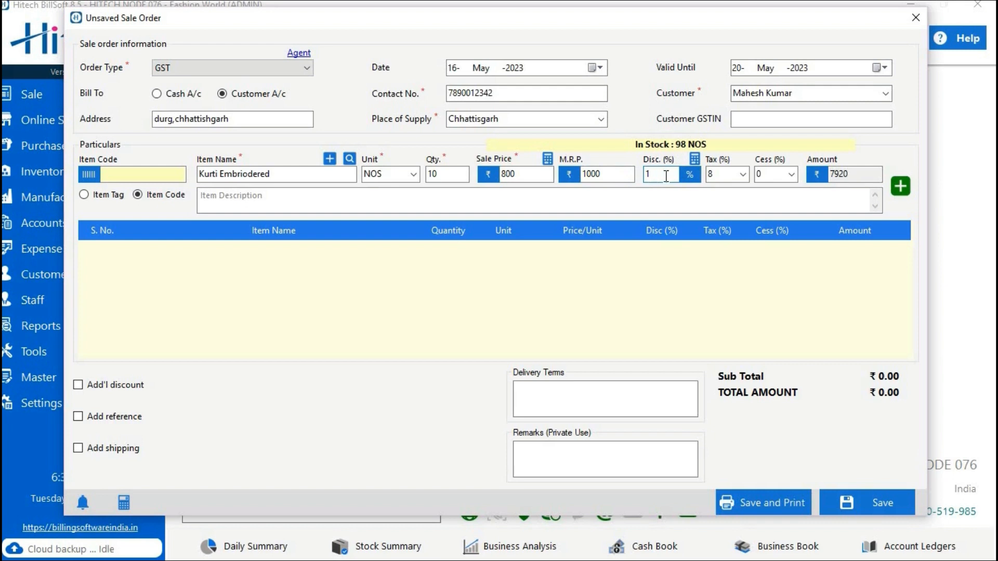
left_click(693, 161)
left_click(663, 231)
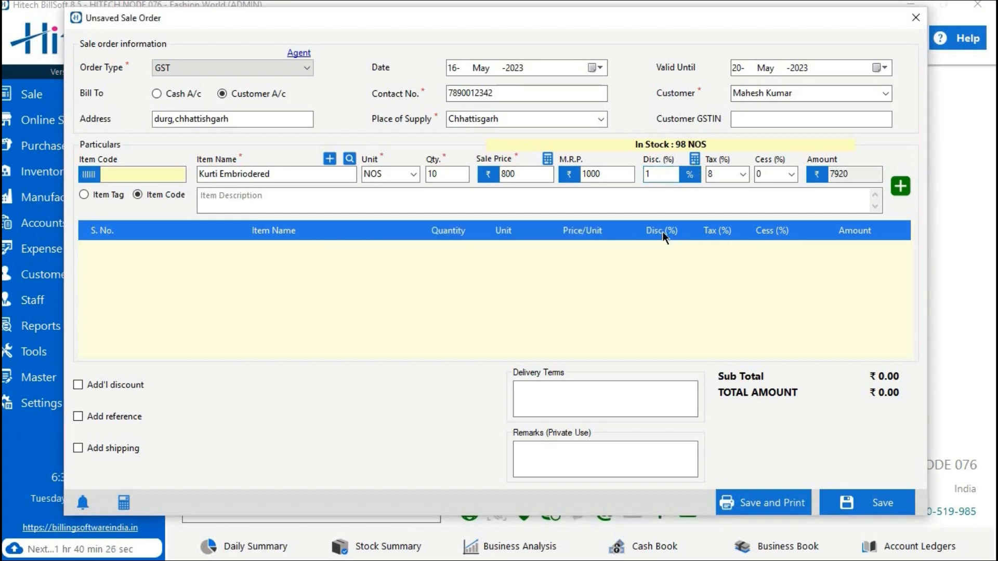
left_click(721, 173)
Enter the item description "its a silk embriodered kurti." and add the item to the sale order
left_click(711, 203)
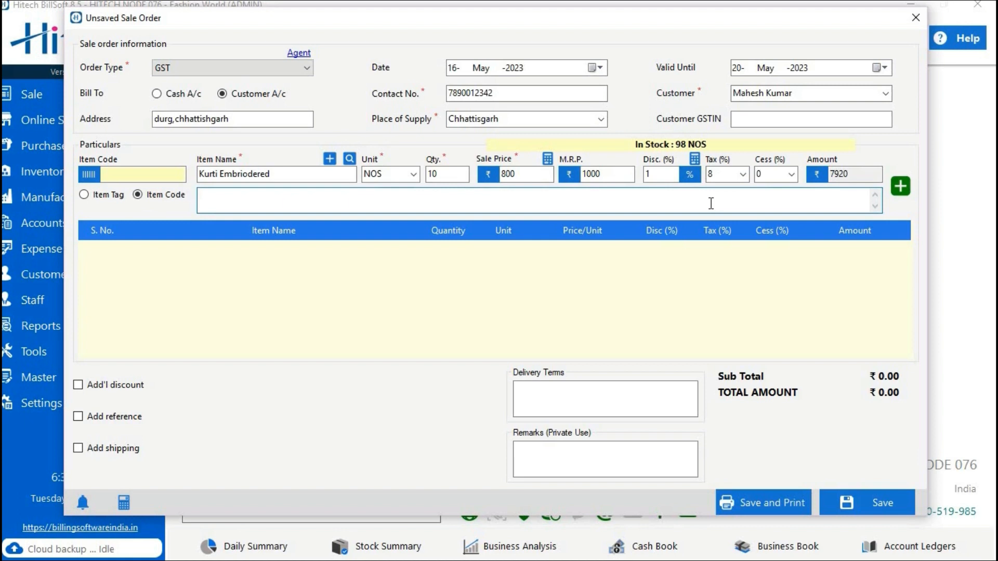
type("its a s")
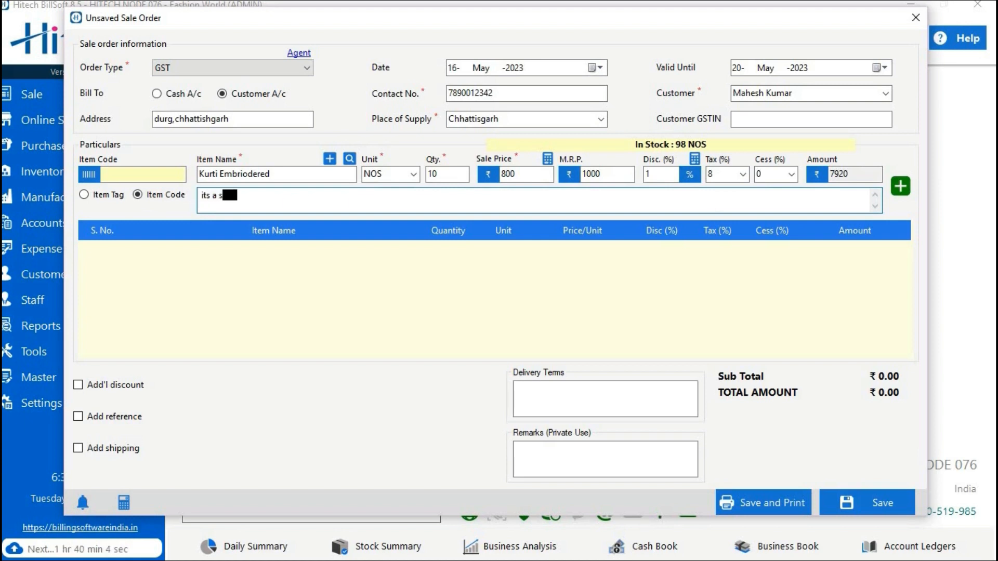
type("ilk embriodere")
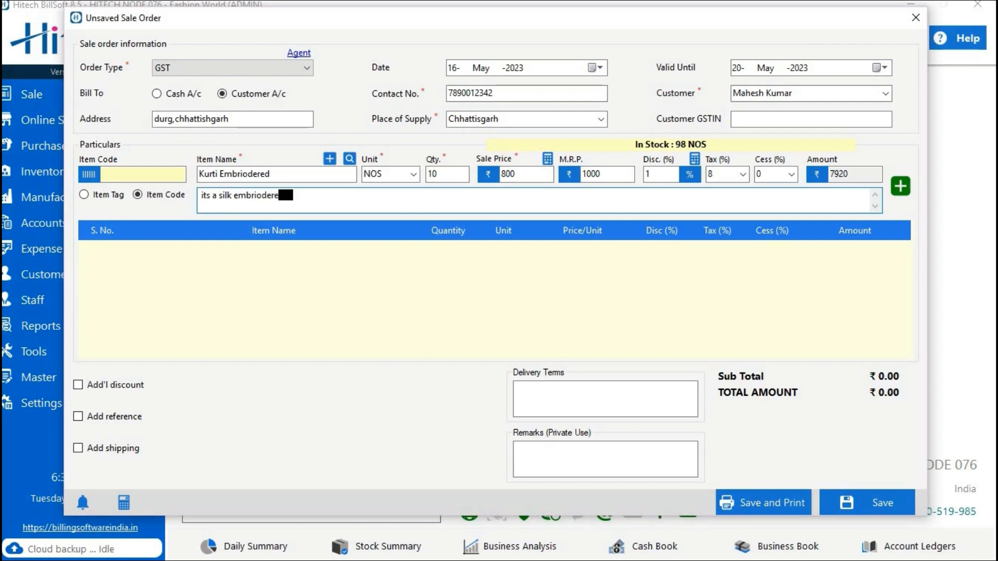
type("d kurti.")
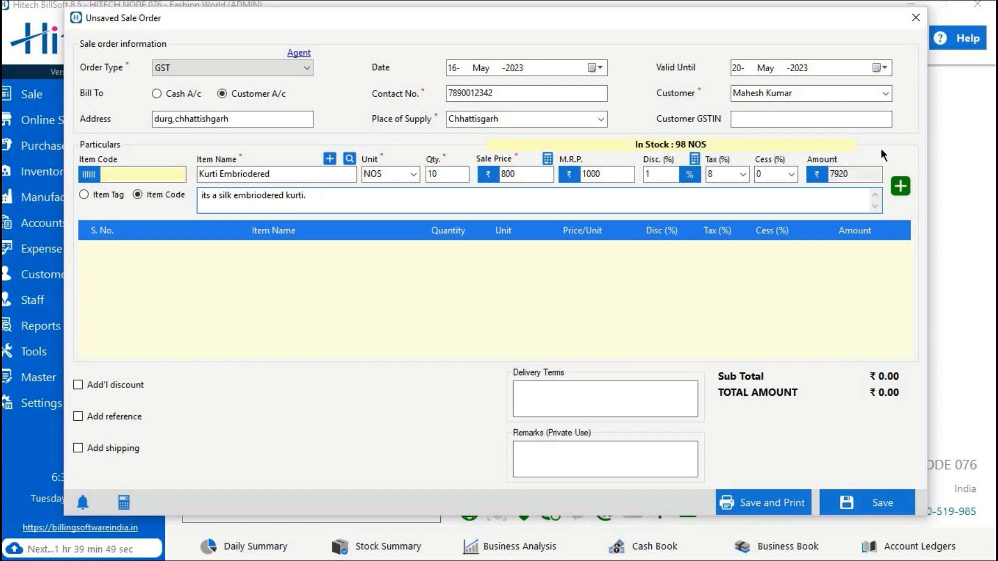
left_click(901, 187)
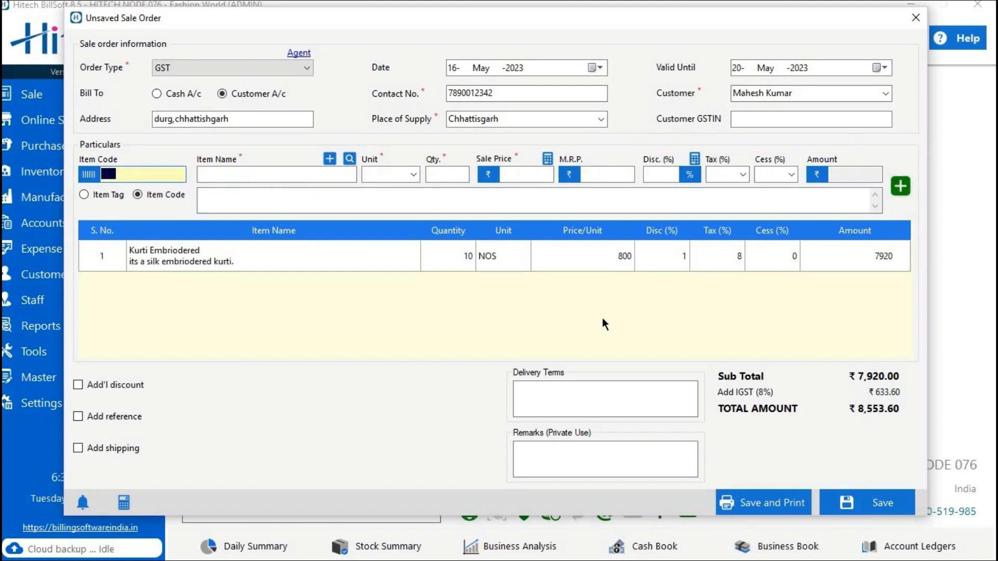
Open the added kurti line's particulars for editing and close them without making changes
left_click(531, 267)
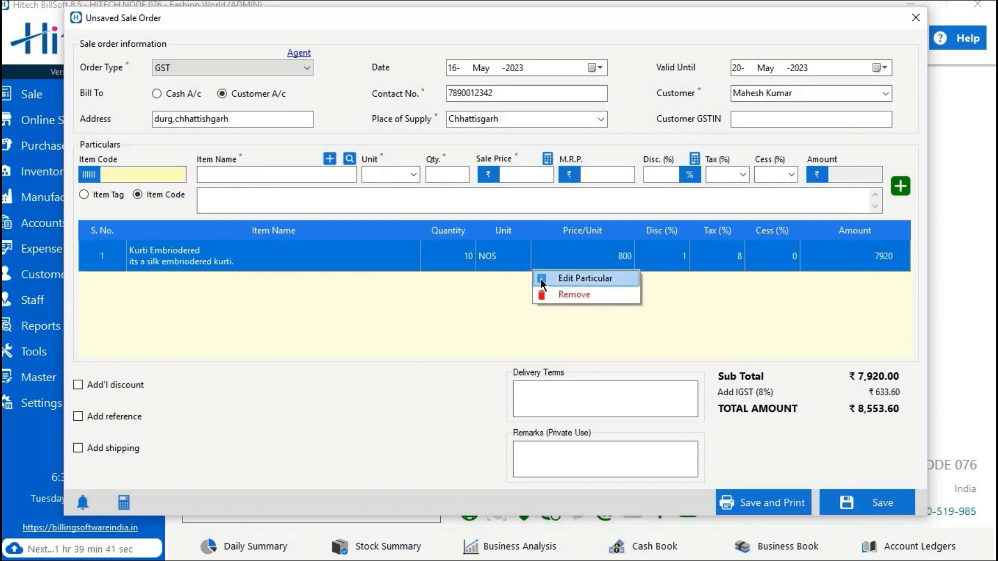
left_click(541, 280)
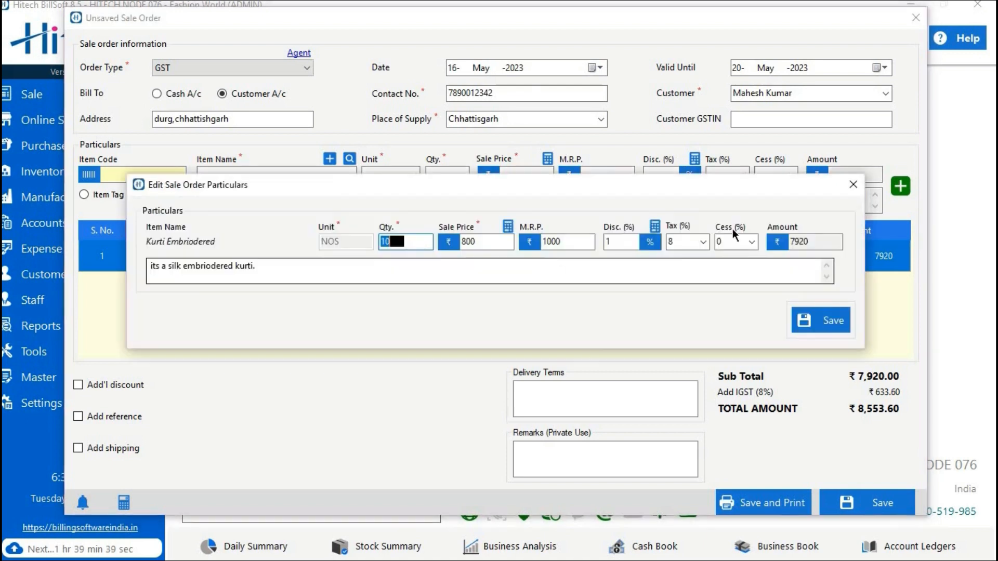
left_click(853, 186)
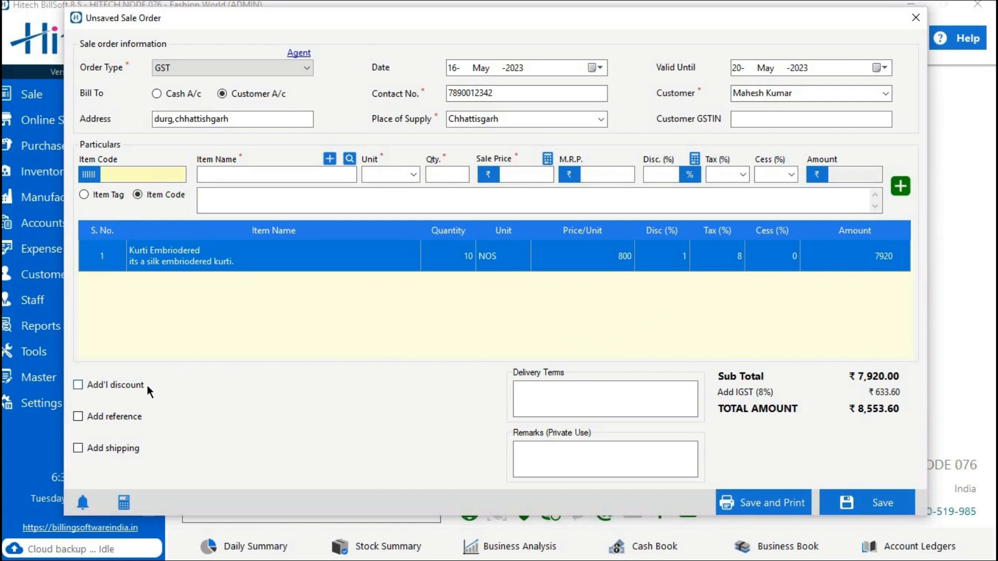
Examine the order's additional discount, reference type and shipping options, leaving all three switched off
left_click(120, 388)
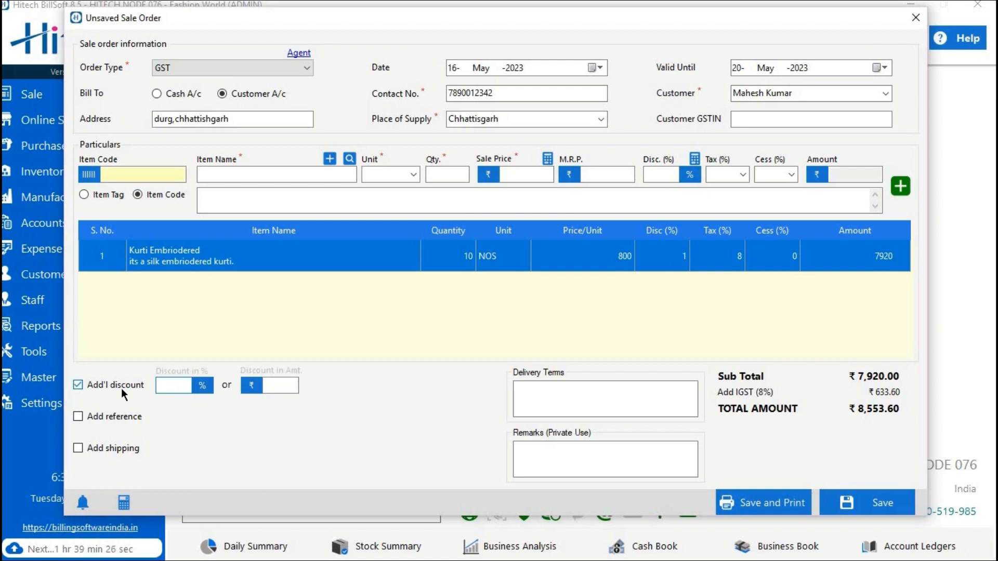
left_click(121, 389)
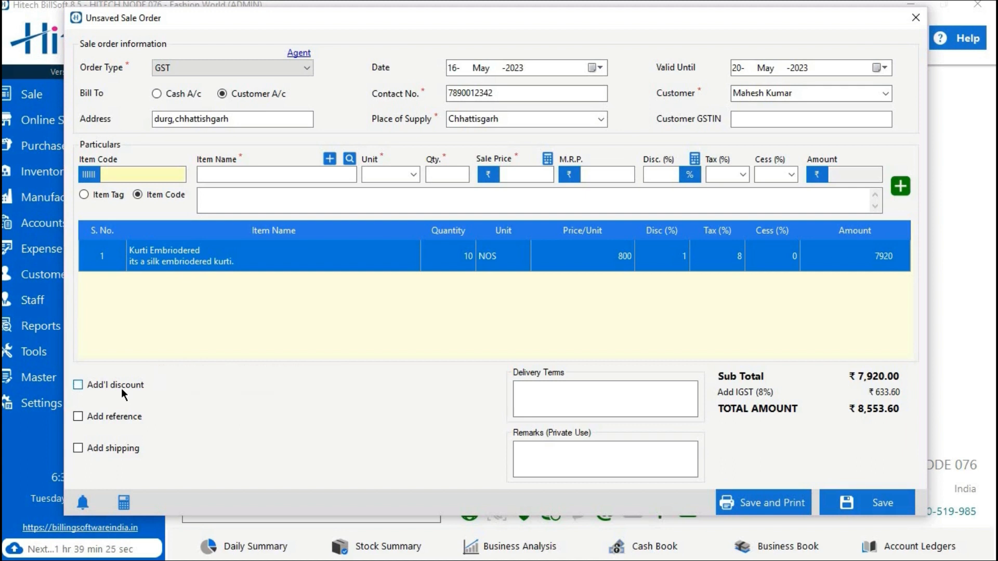
left_click(105, 420)
left_click(206, 417)
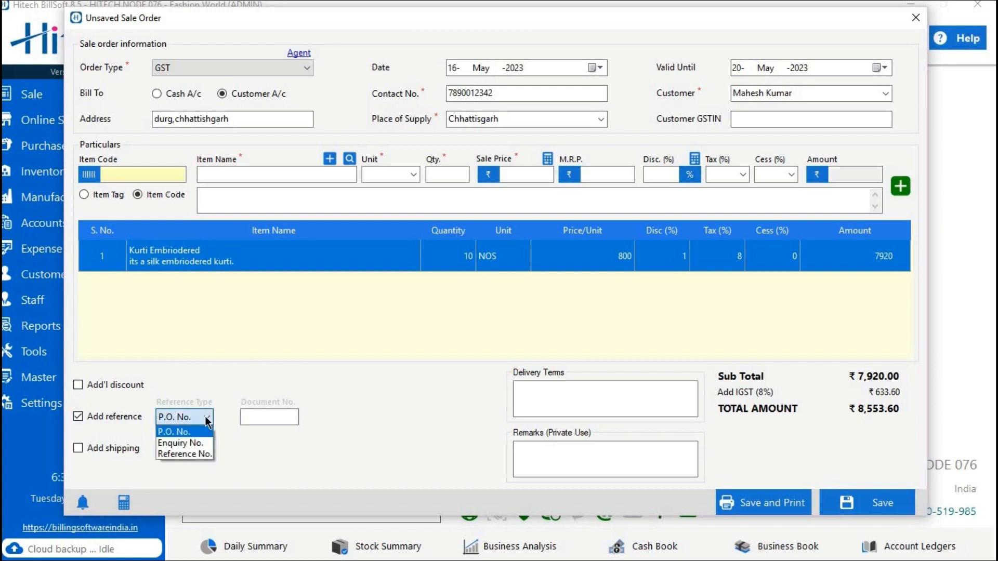
left_click(198, 432)
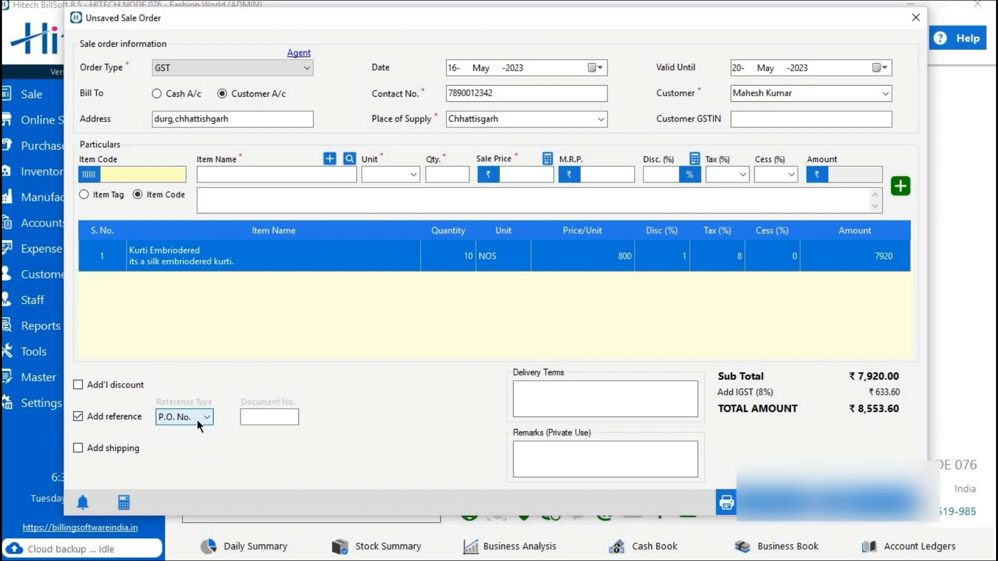
left_click(126, 419)
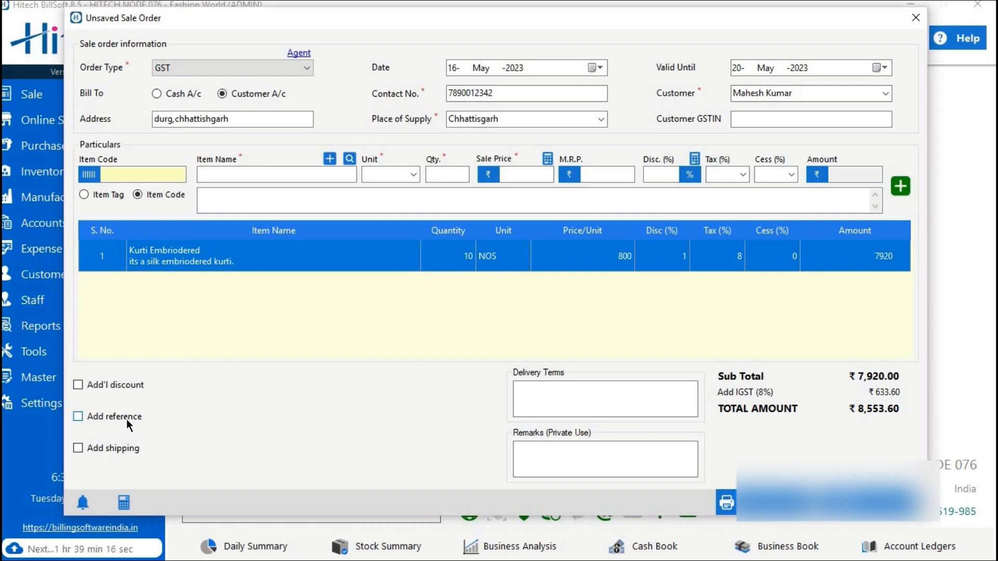
left_click(112, 450)
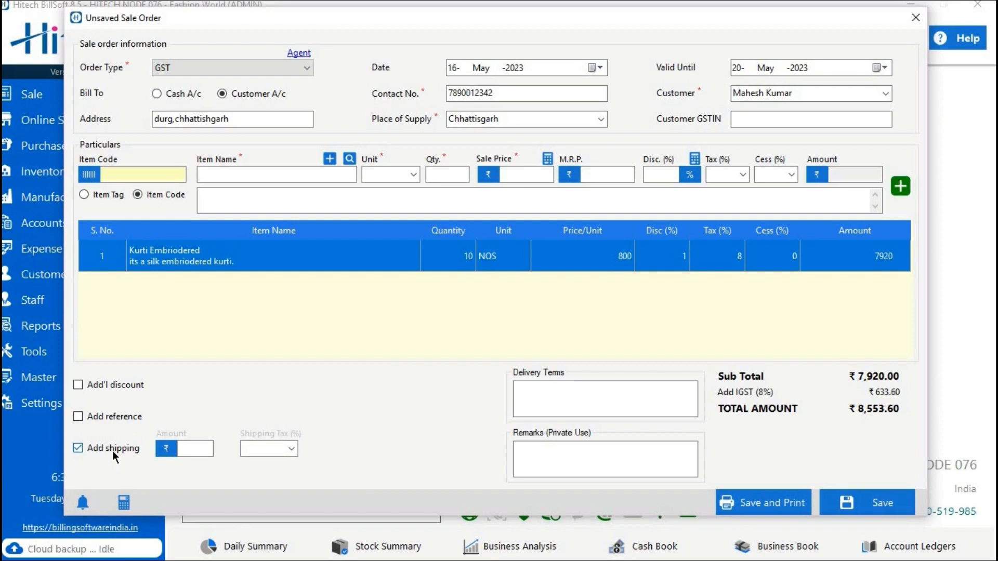
left_click(112, 451)
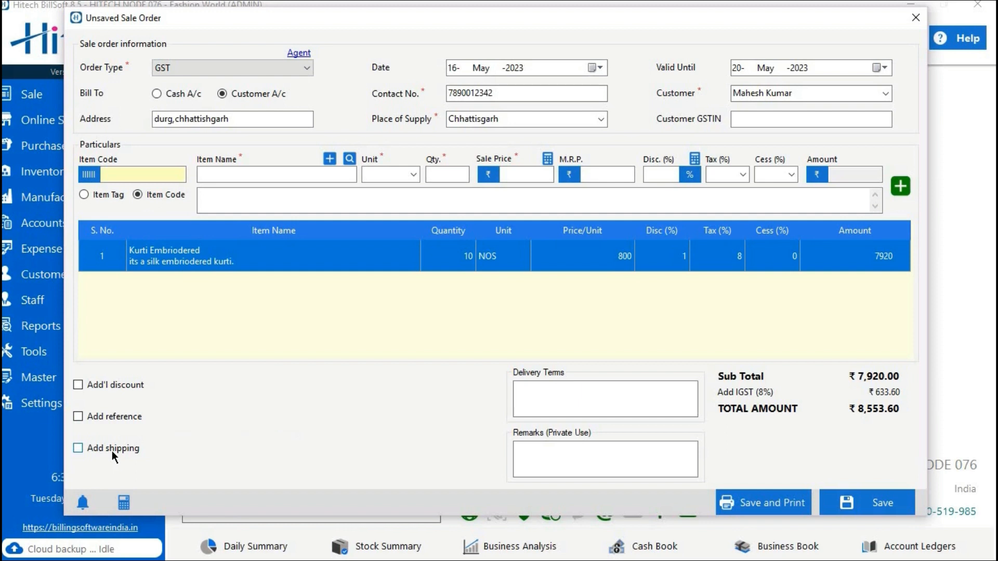
View the Set Reminder dialog and the GST Calculator, closing both without entering anything
left_click(82, 503)
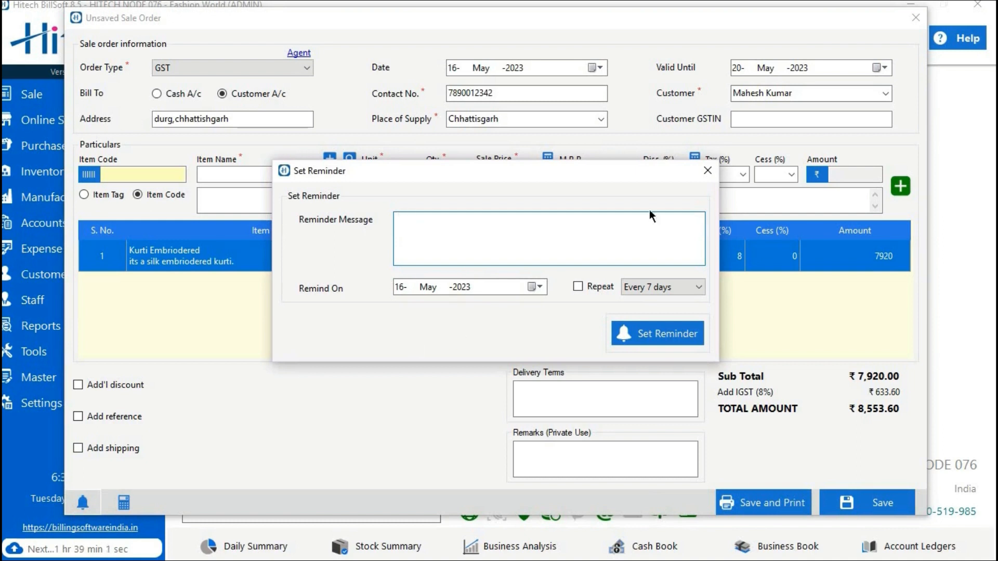
left_click(708, 171)
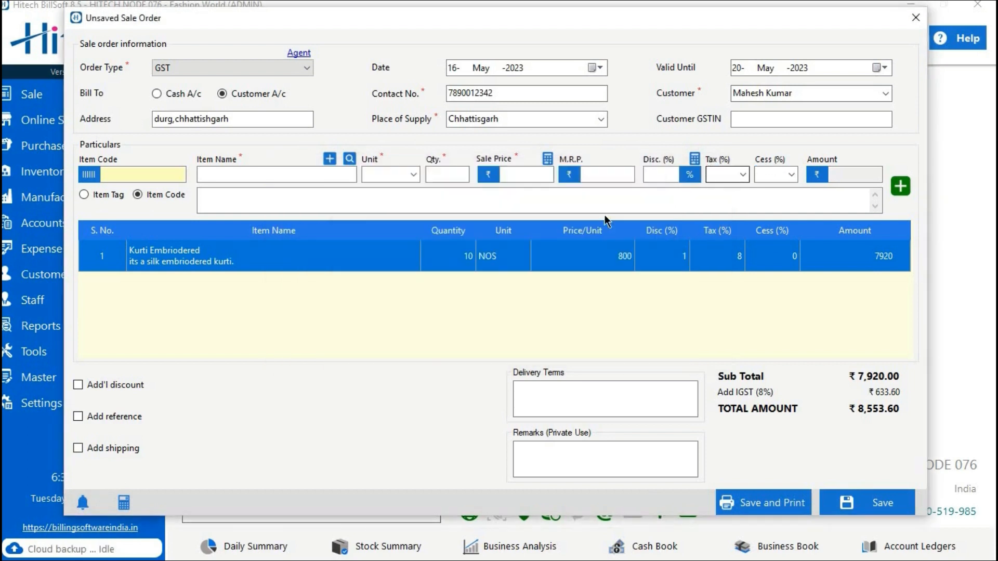
left_click(116, 504)
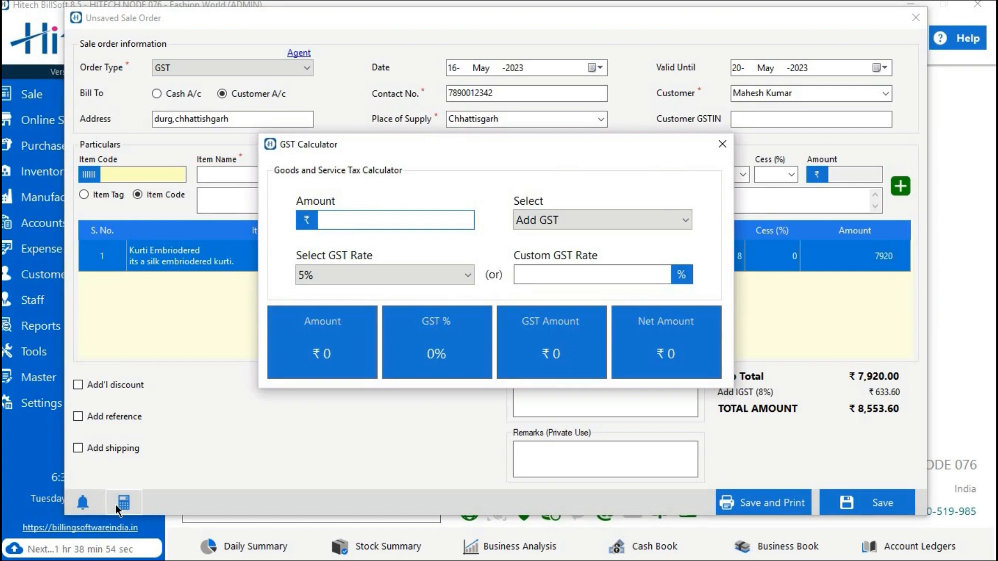
left_click(721, 145)
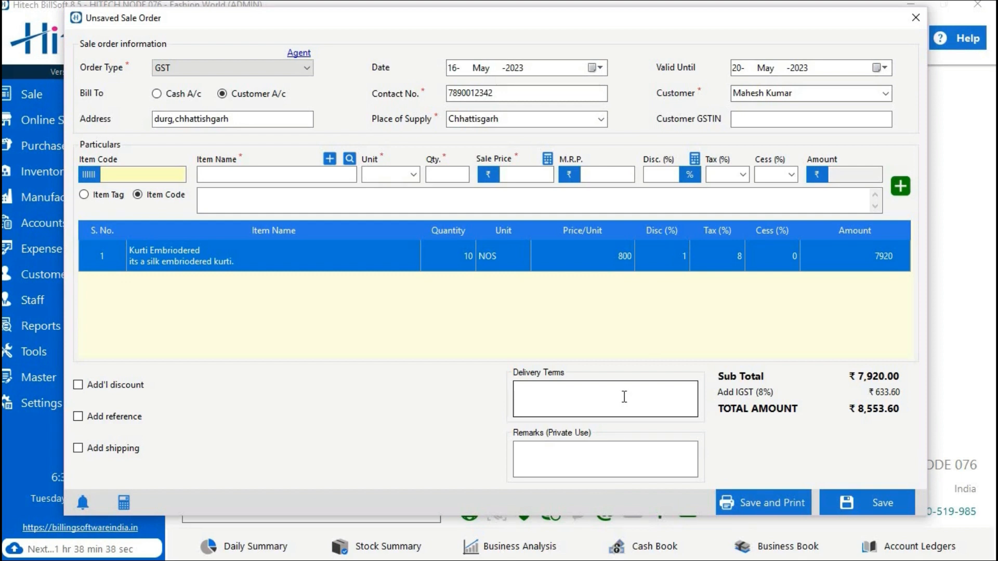
Leave the private remarks empty and save the new sale order for printing, confirming the save
left_click(598, 451)
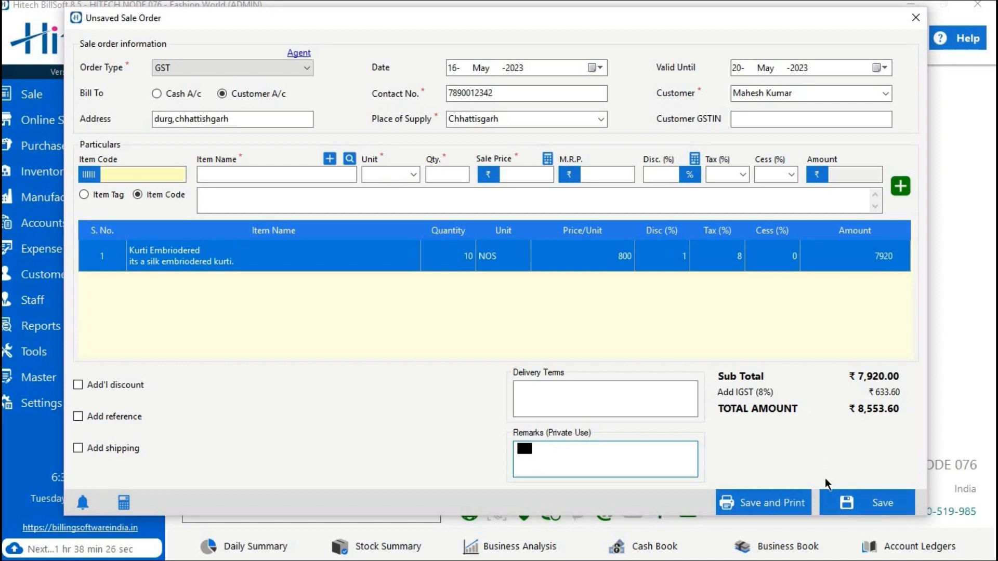
left_click(781, 505)
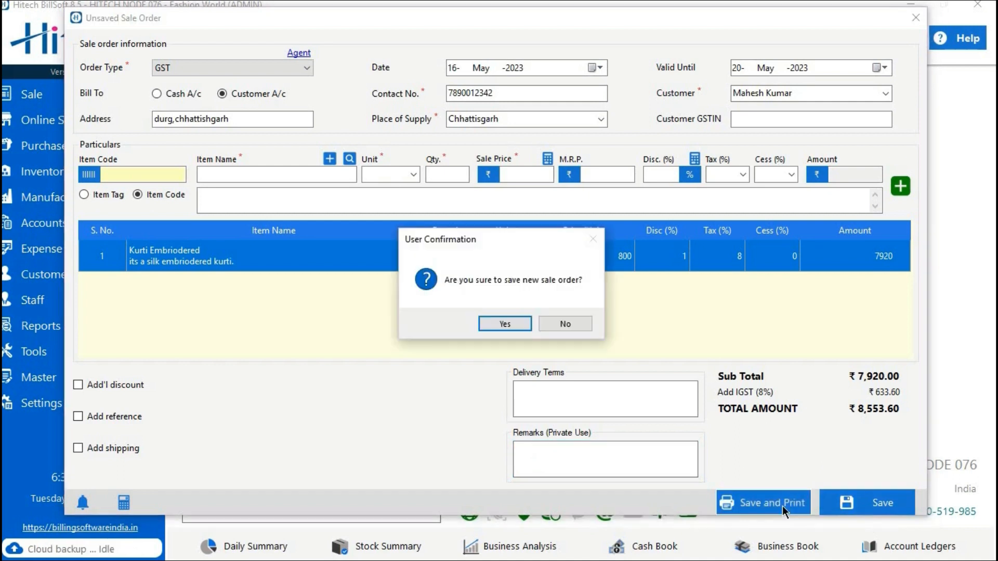
left_click(500, 324)
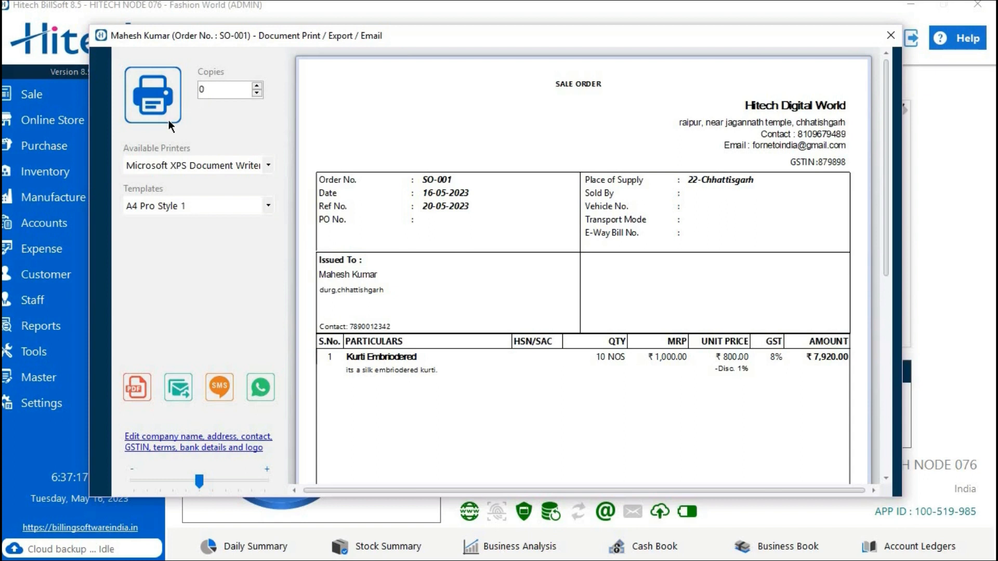
Set the print copies to 1 and choose Microsoft Print to PDF as the printer for the sale order
left_click(224, 87)
key("BackSpace")
left_click(269, 165)
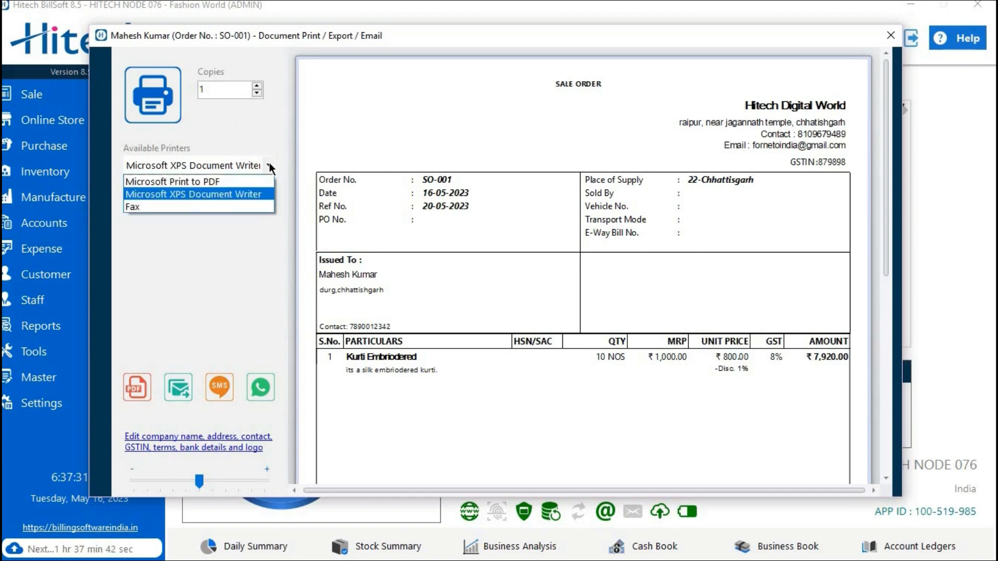
left_click(269, 165)
left_click(269, 165)
key("Up")
key("Return")
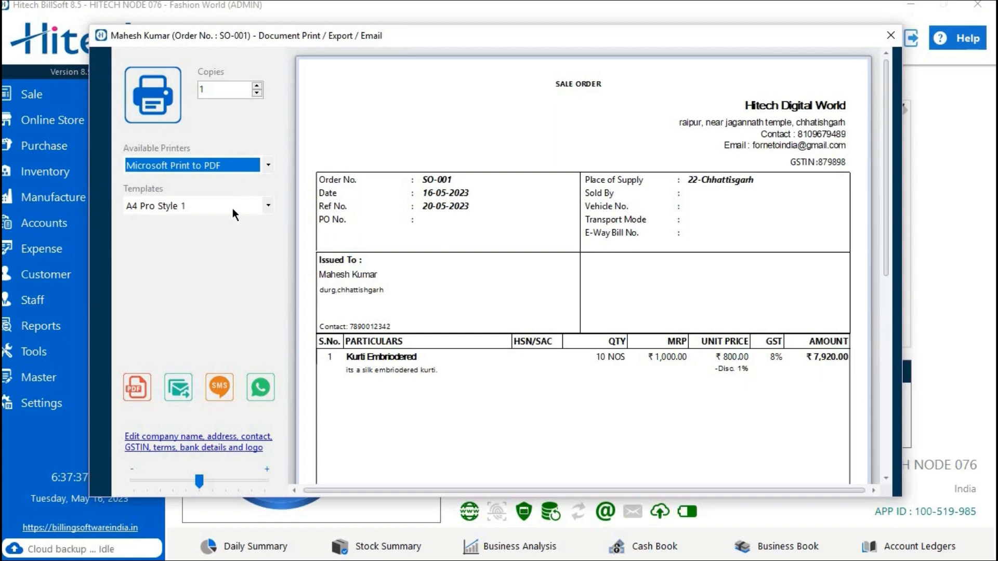
Apply the A4 Trend Style 4 template to the sale order and review the print preview
left_click(232, 208)
left_click(232, 208)
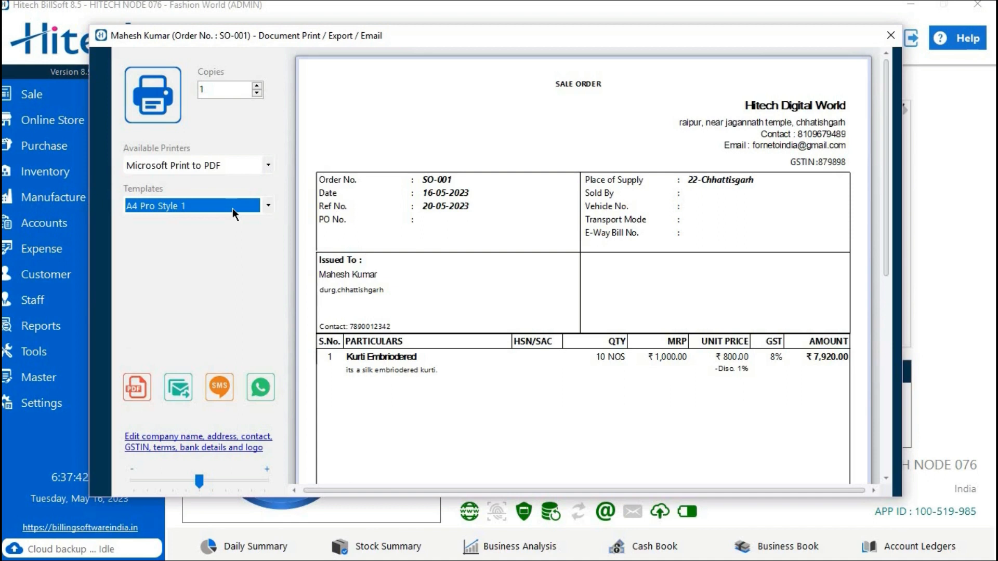
left_click(233, 208)
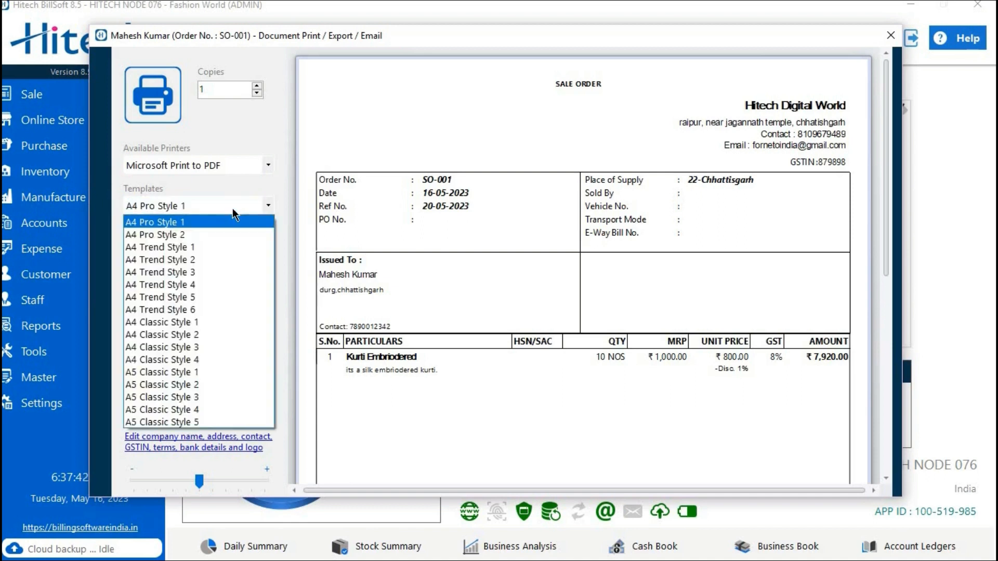
left_click(213, 284)
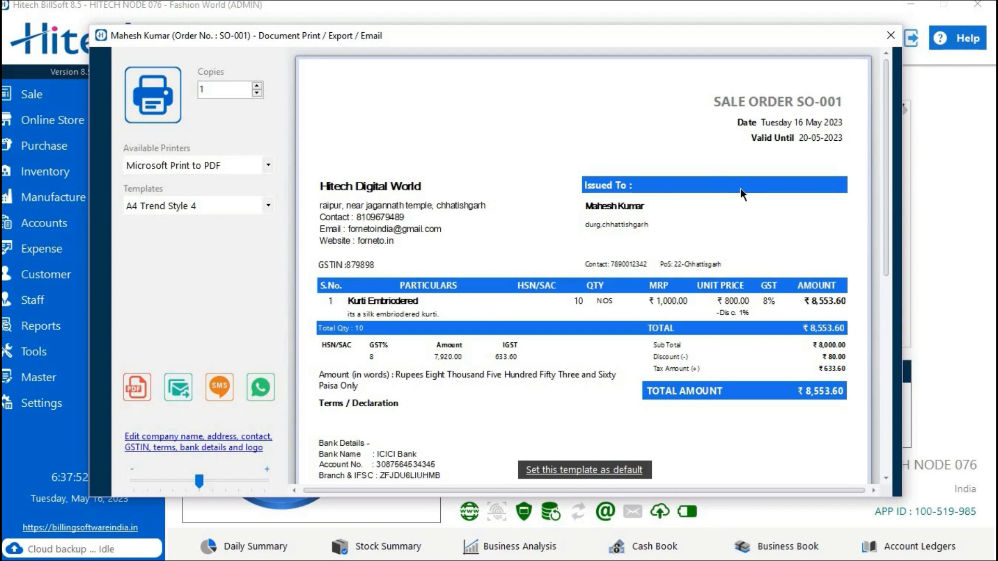
left_click_drag(887, 253, 892, 203)
Go through the company details in the print information without editing them, save it, and close the sale order's print preview
left_click(174, 448)
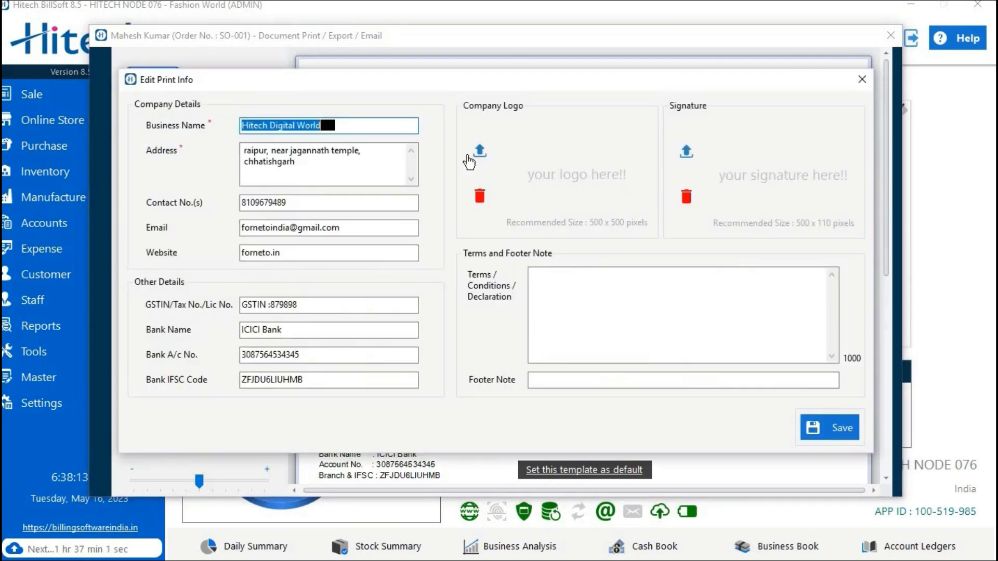
left_click(378, 176)
left_click(357, 227)
left_click(371, 202)
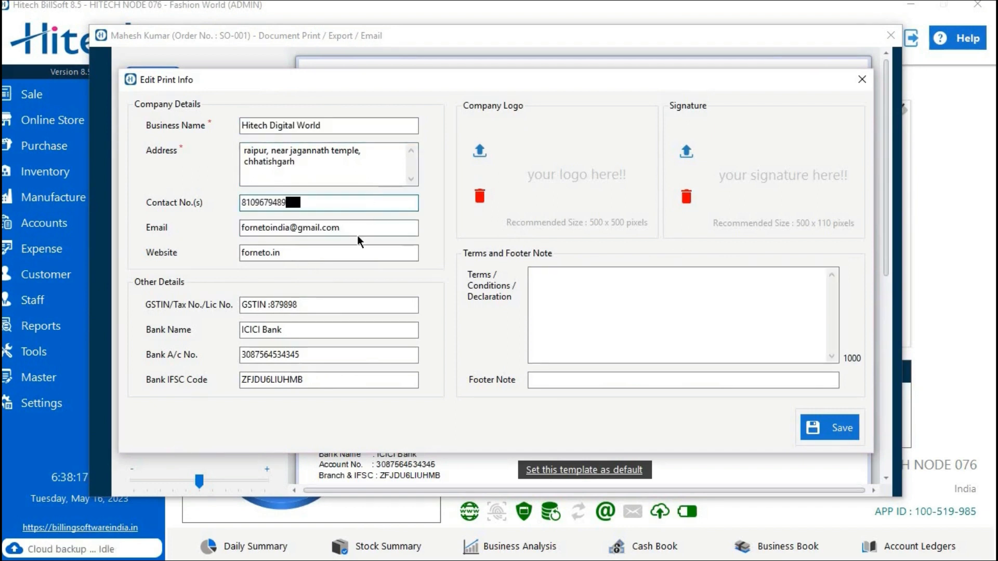
left_click(345, 252)
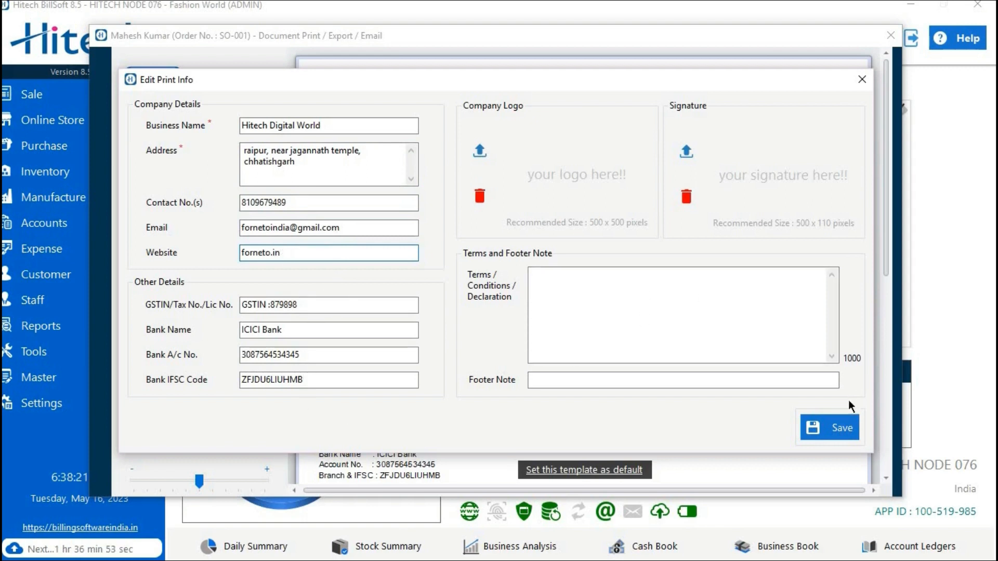
left_click(830, 430)
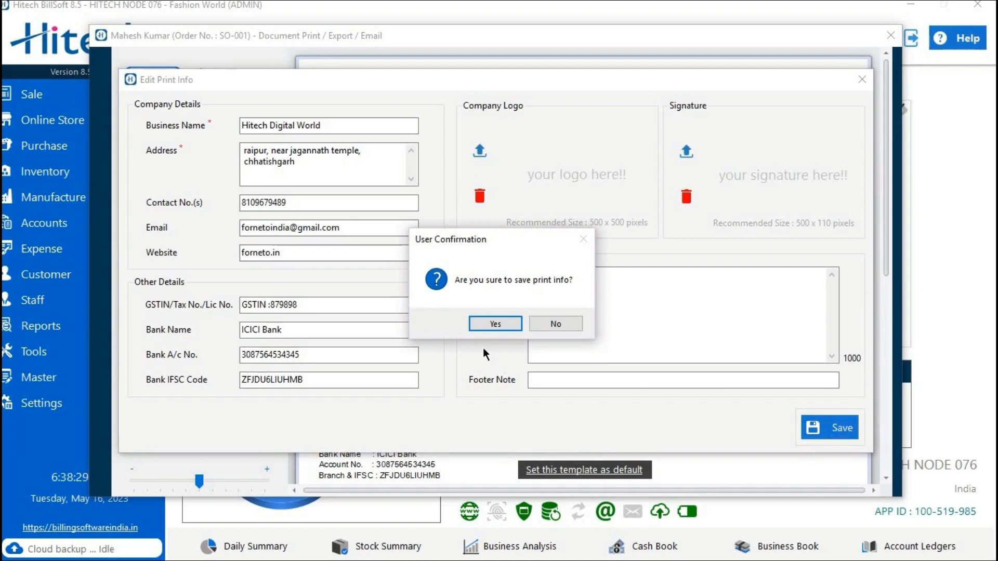
left_click(503, 322)
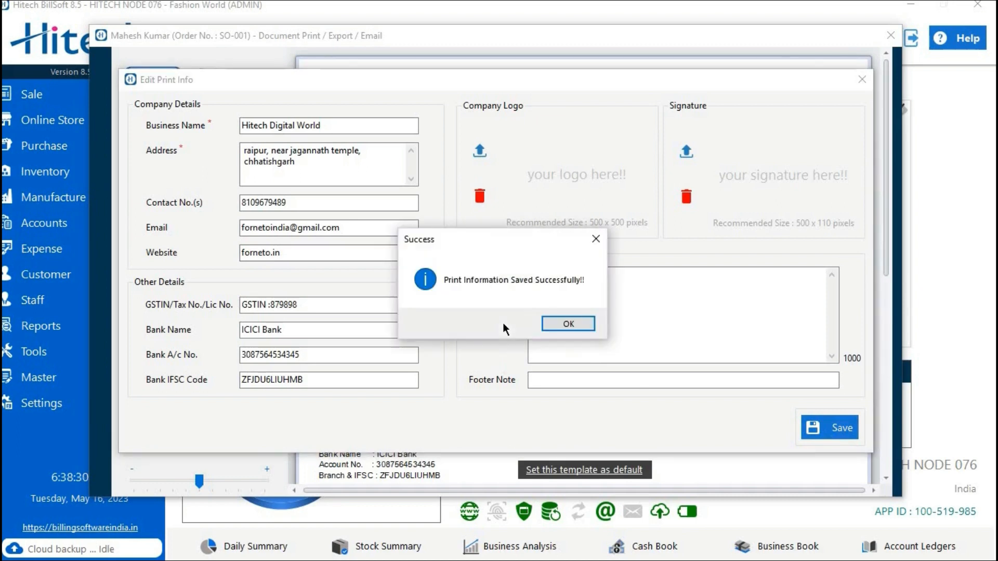
left_click(555, 325)
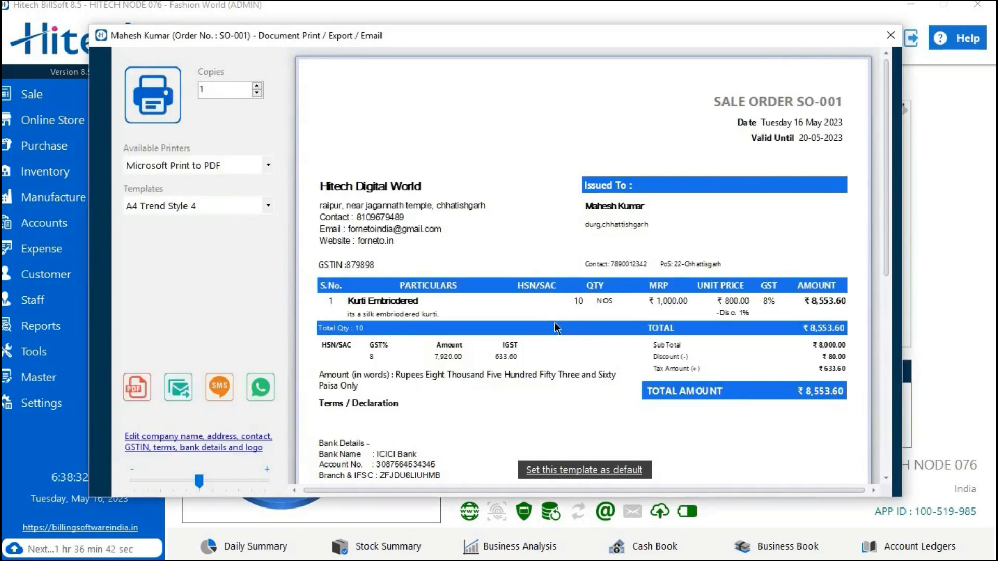
left_click(884, 41)
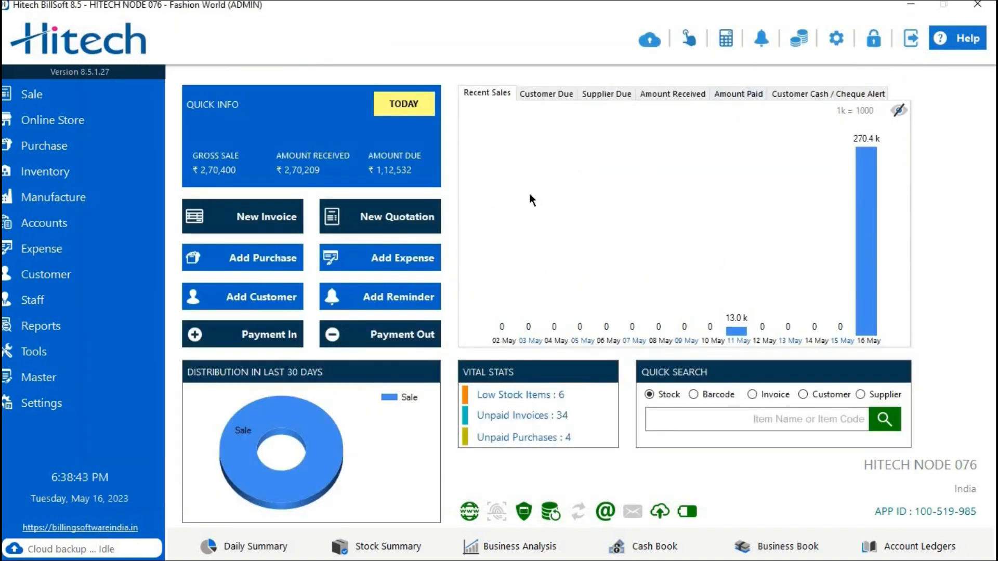
Find the open GST sale order dated 16-May-2023 among the managed sale orders and convert it to an invoice
left_click(151, 98)
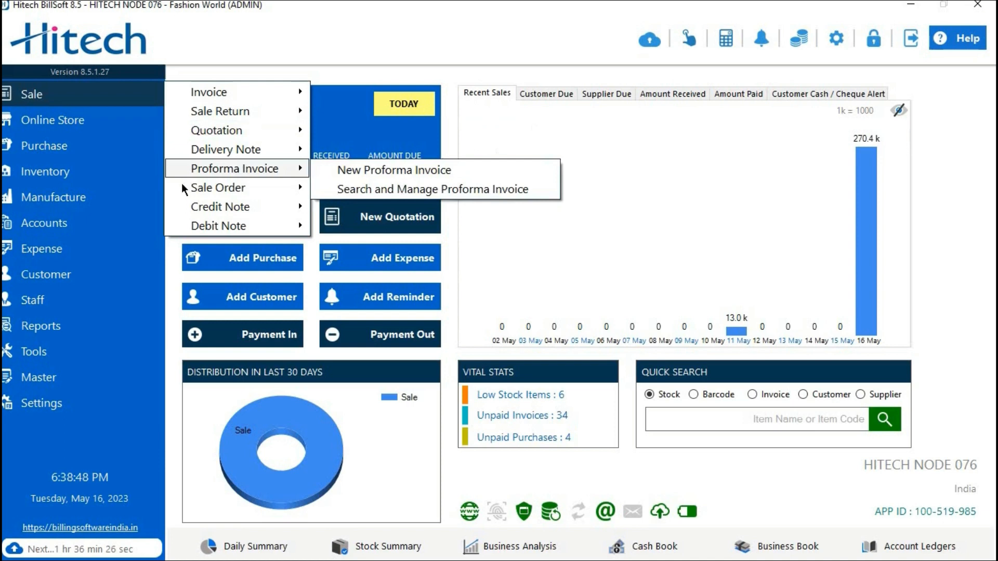
mouse_move(182, 186)
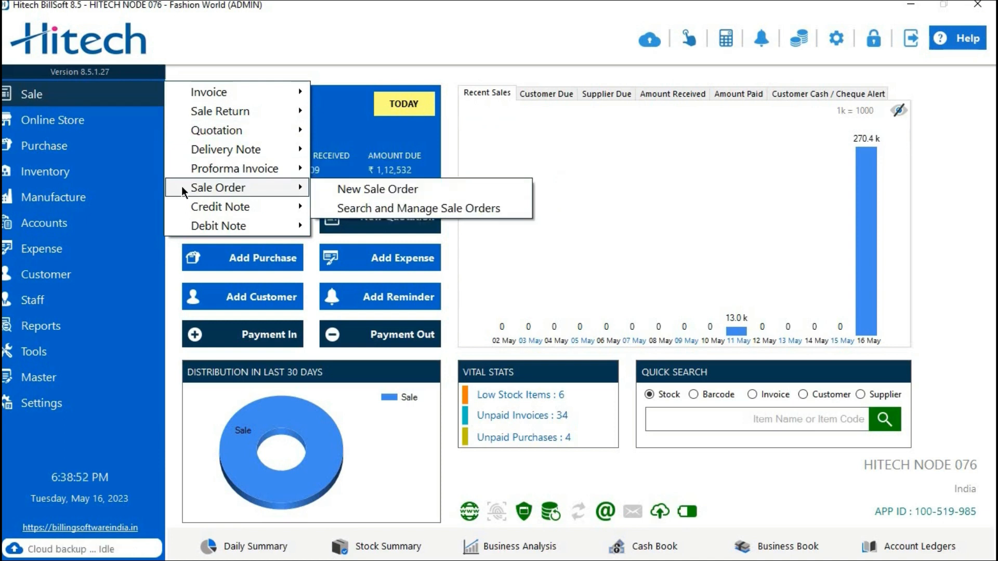
left_click(369, 209)
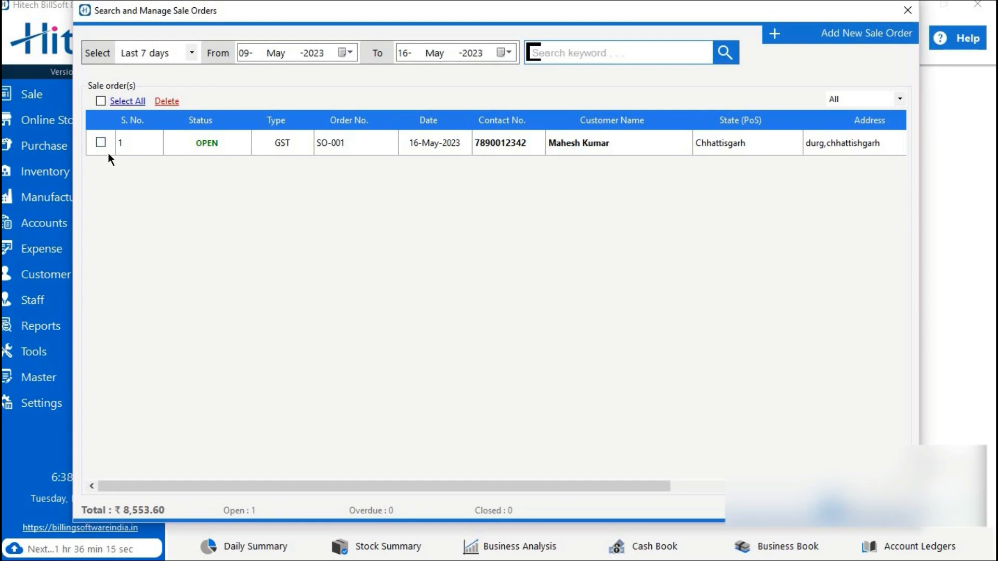
right_click(483, 144)
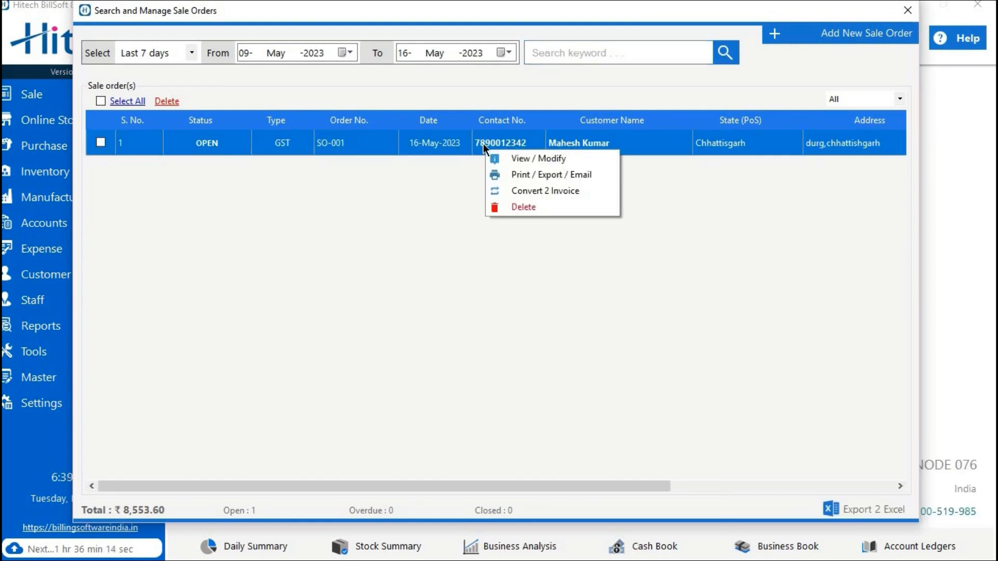
left_click(501, 185)
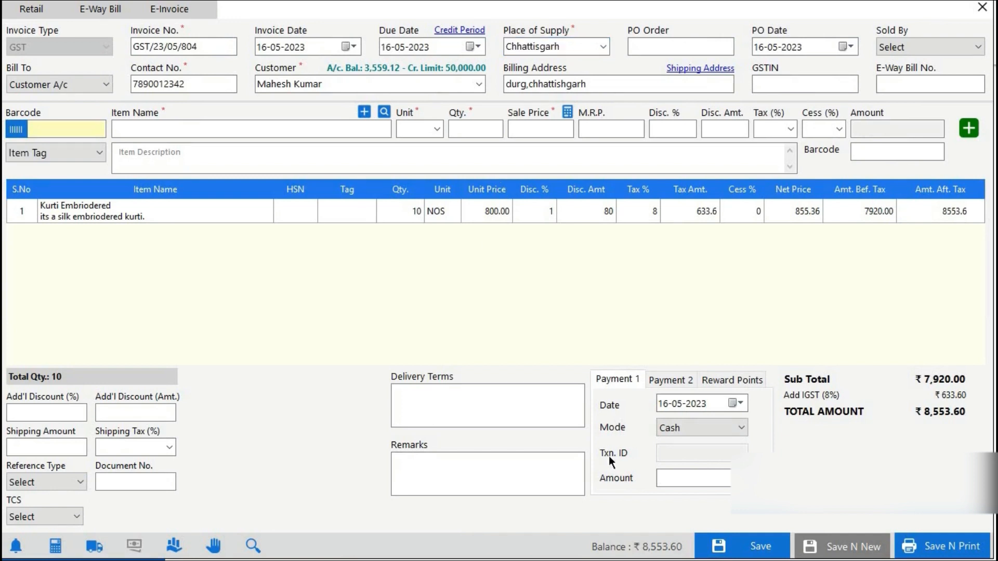
Enter 8500 as the cash amount of the first payment on the converted invoice
left_click(676, 477)
type("8500")
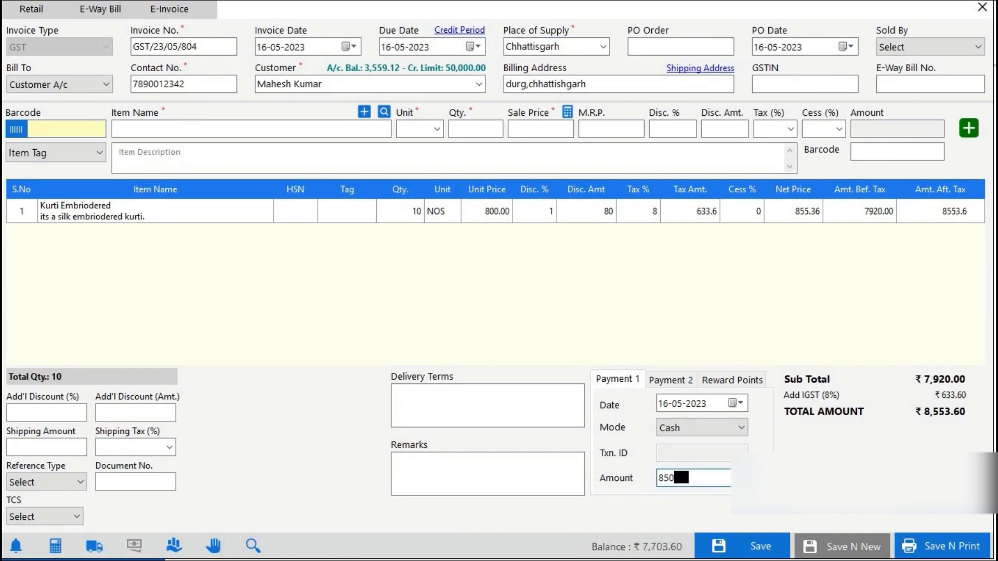